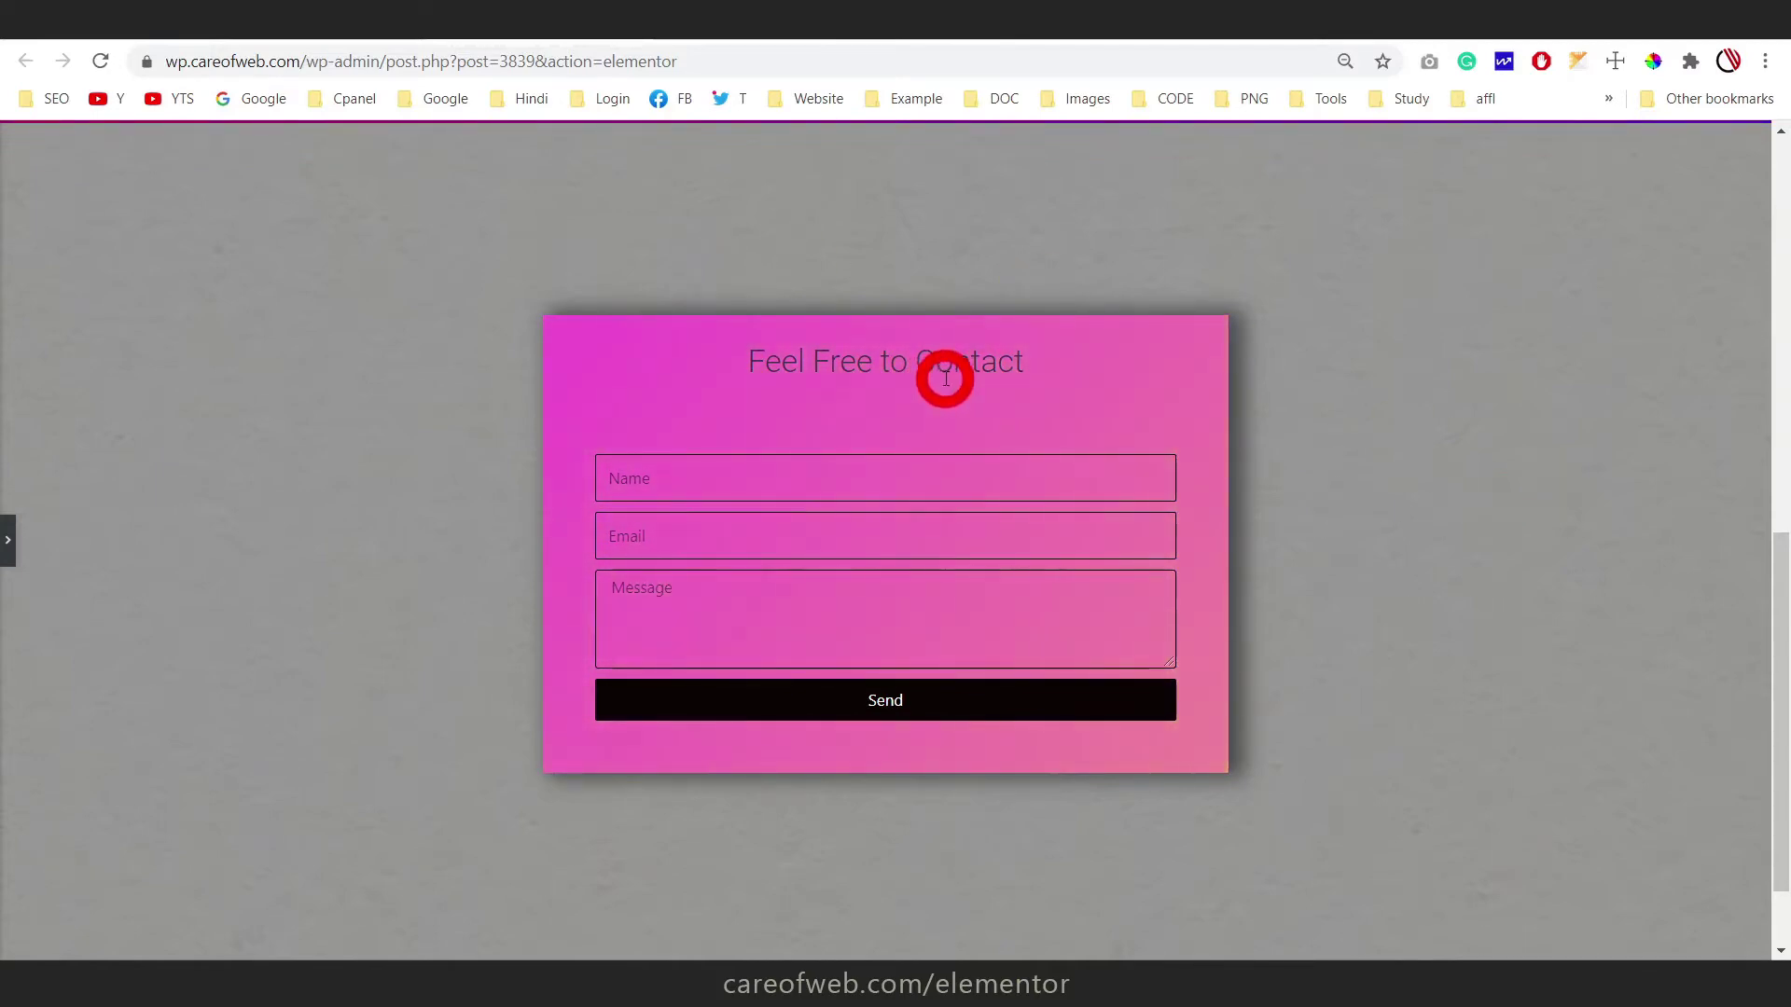
Review the animated gradient backgrounds of the finished page's free trial section and contact form
{"action": "scroll", "coordinate": [1011, 492], "scroll_direction": "up", "scroll_amount": 9}
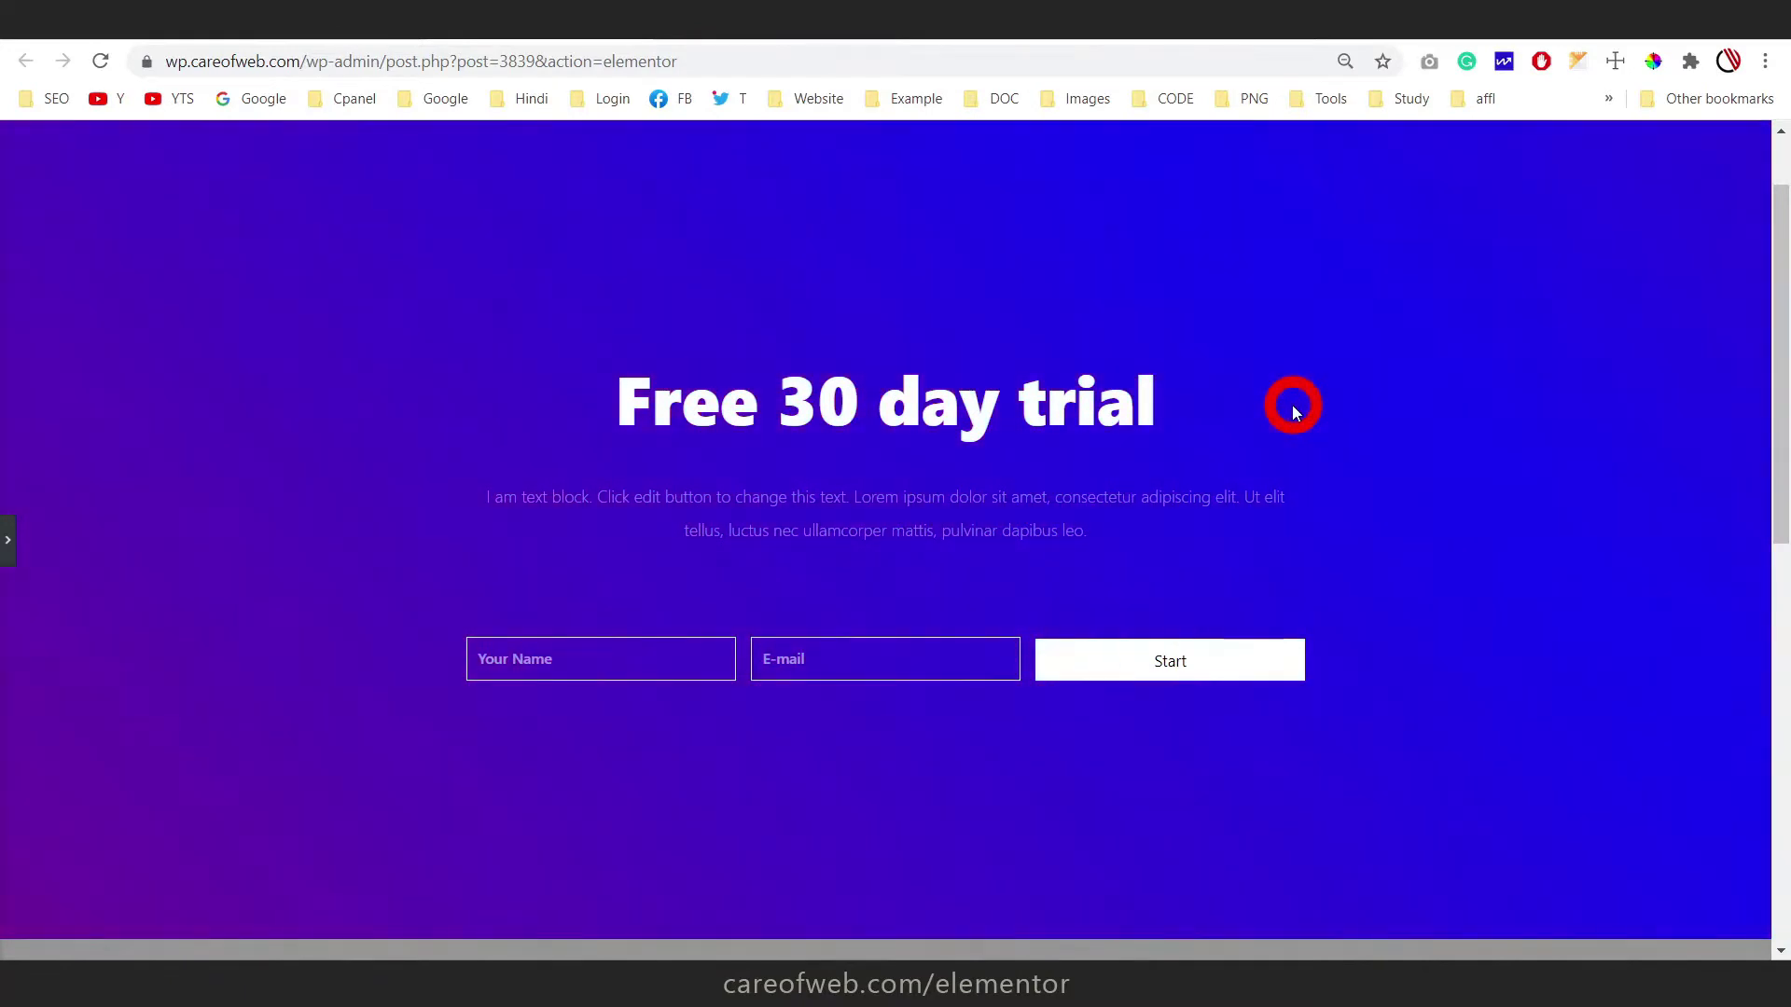
{"action": "scroll", "coordinate": [1295, 411], "scroll_direction": "down", "scroll_amount": 9}
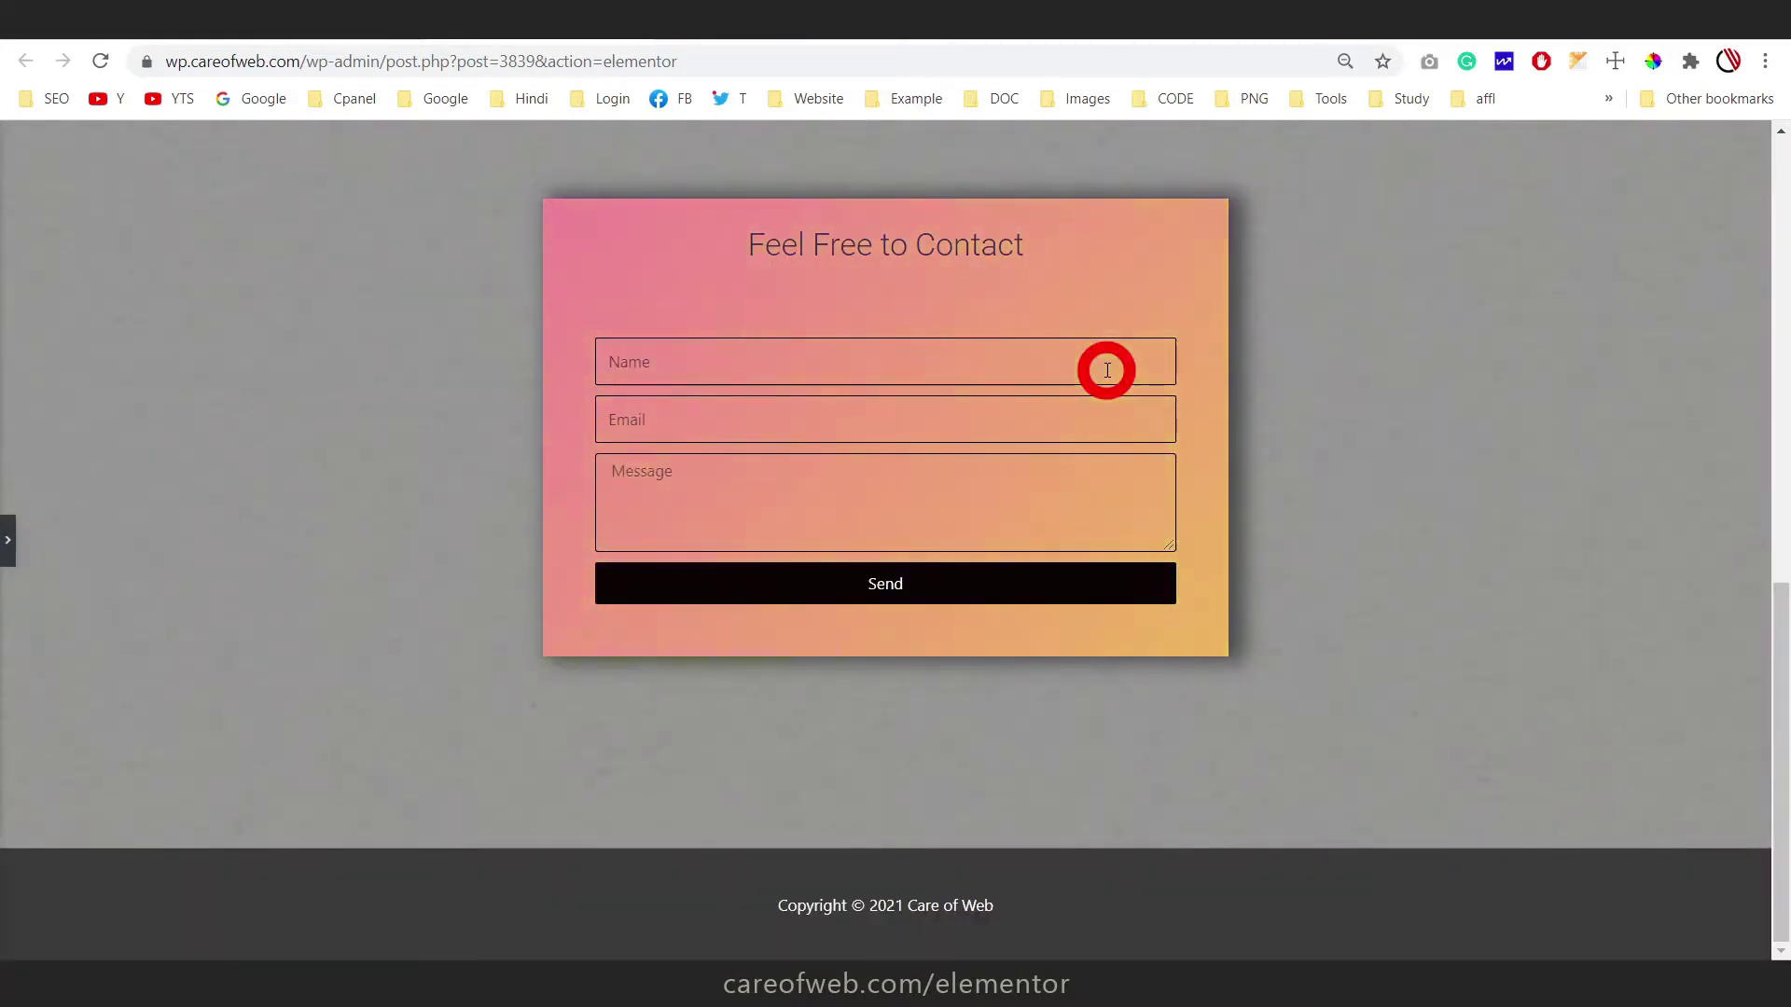
{"action": "scroll", "coordinate": [1108, 371], "scroll_direction": "up", "scroll_amount": 8}
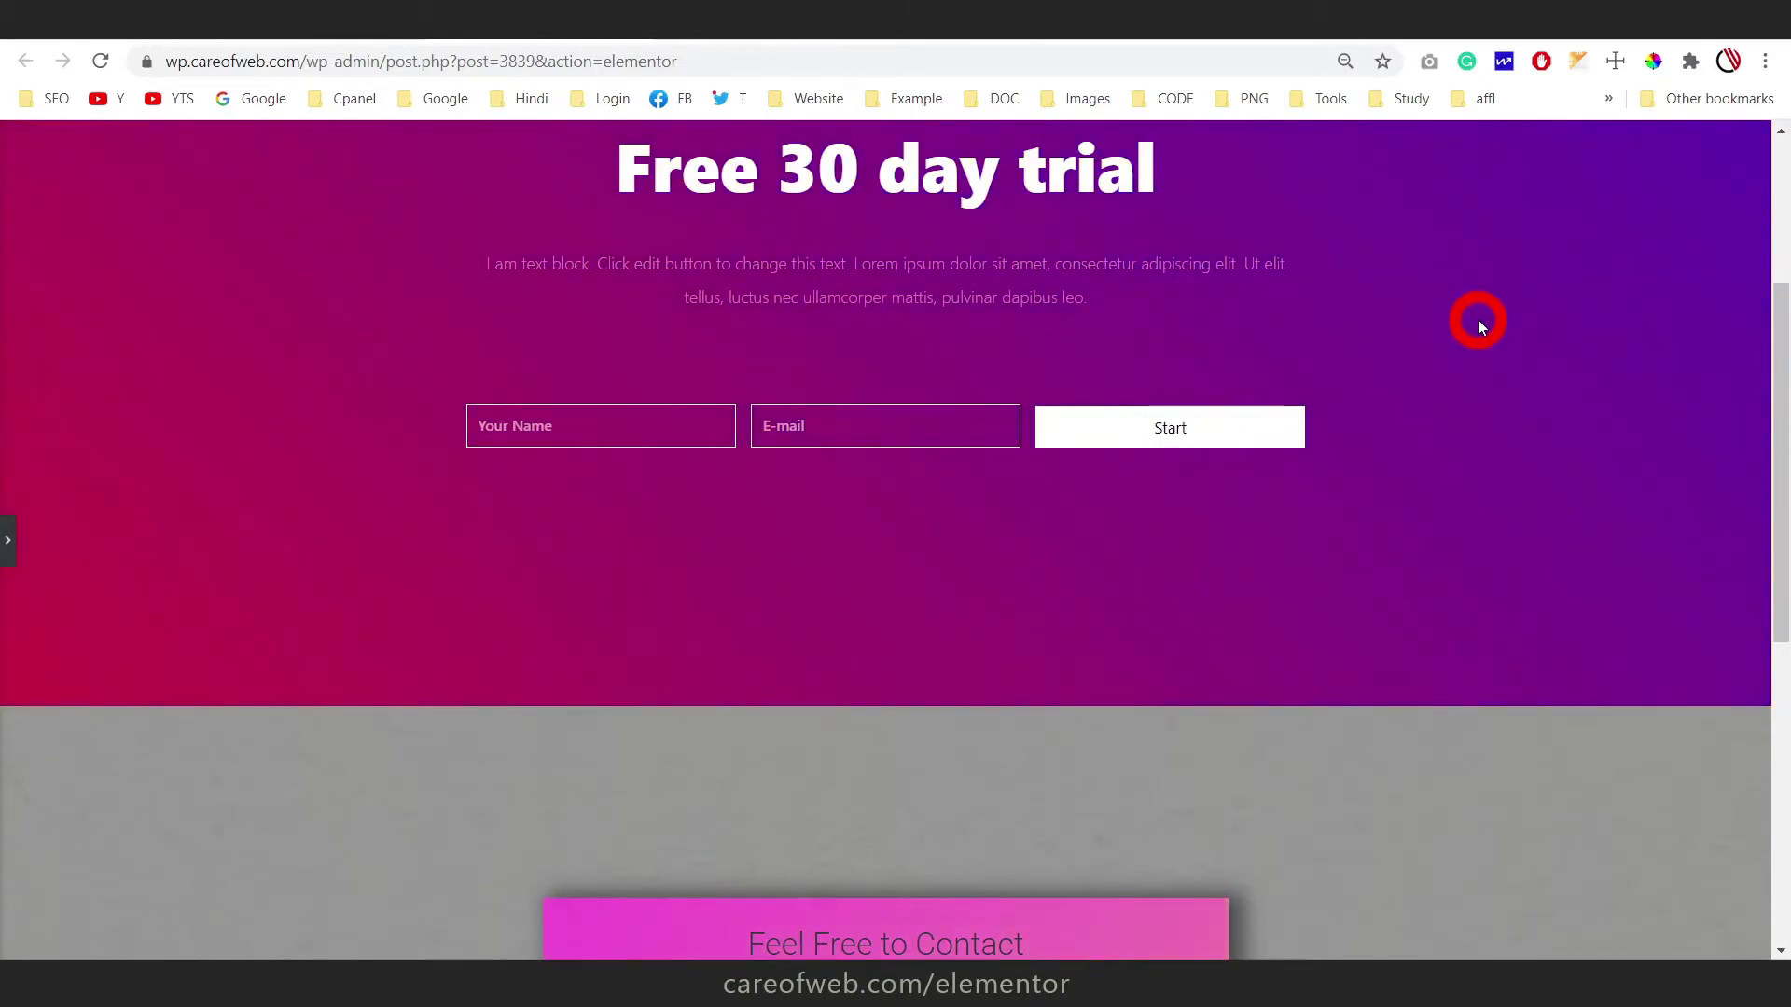
{"action": "scroll", "coordinate": [1479, 324], "scroll_direction": "up", "scroll_amount": 1}
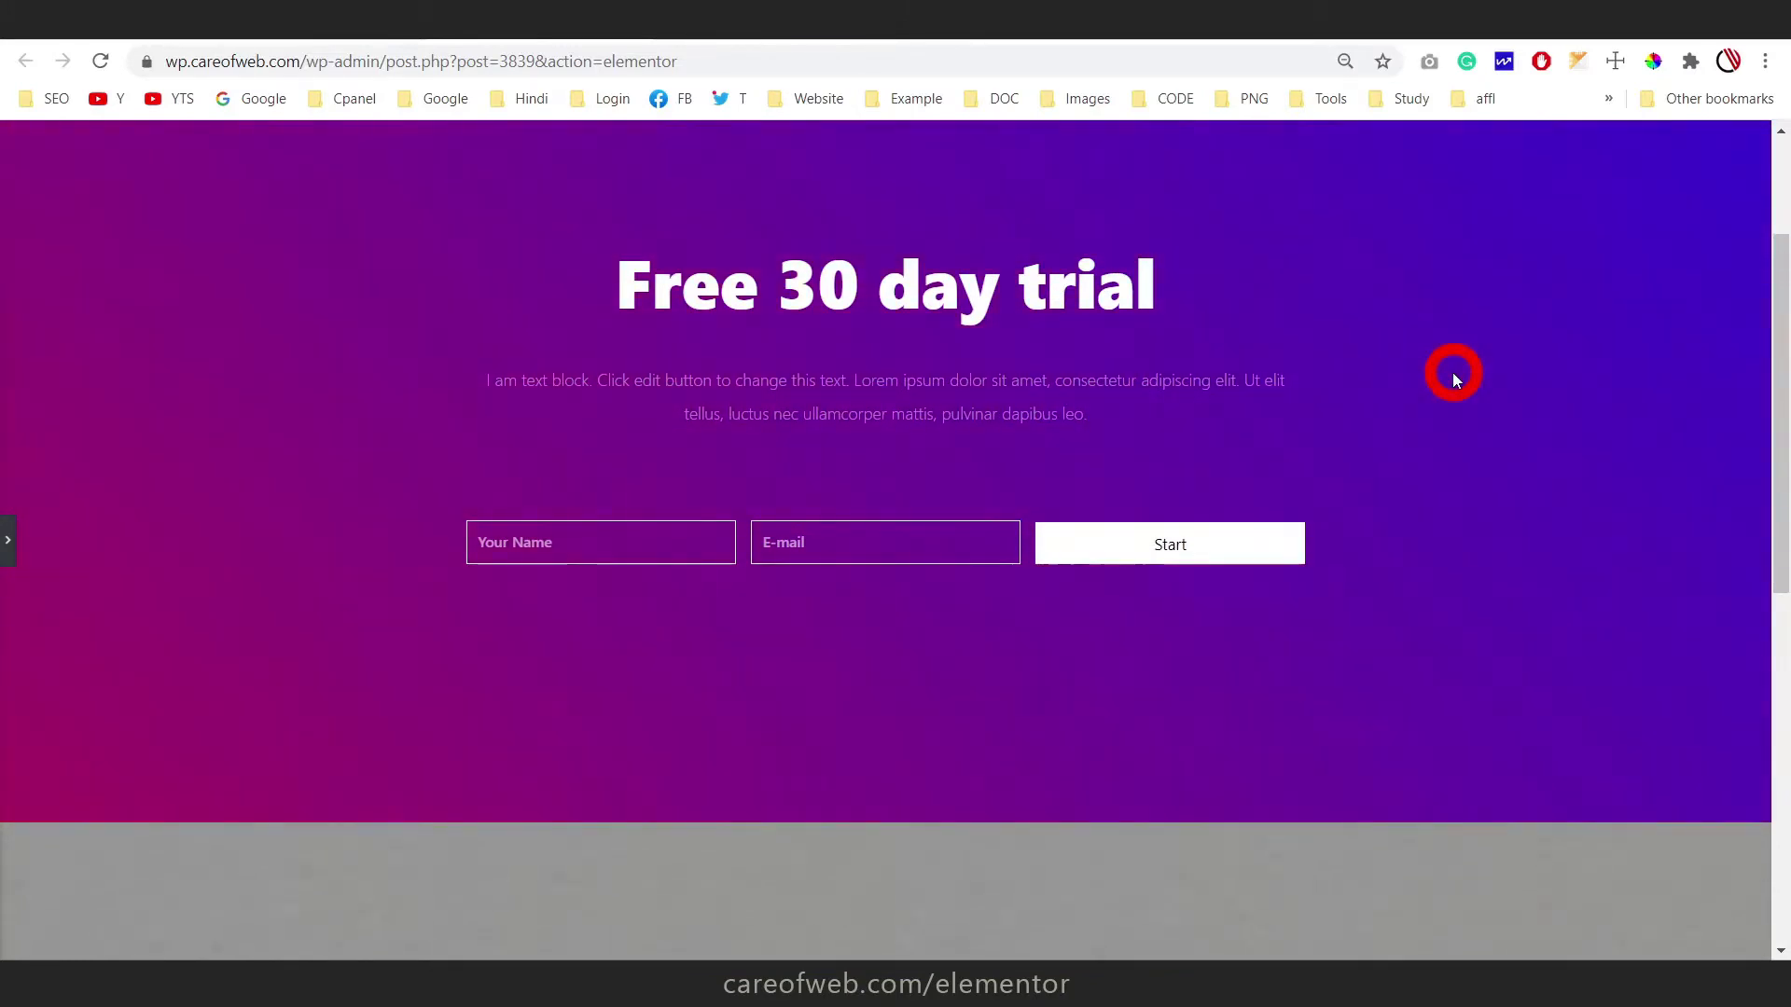
{"action": "scroll", "coordinate": [1453, 376], "scroll_direction": "up", "scroll_amount": 2}
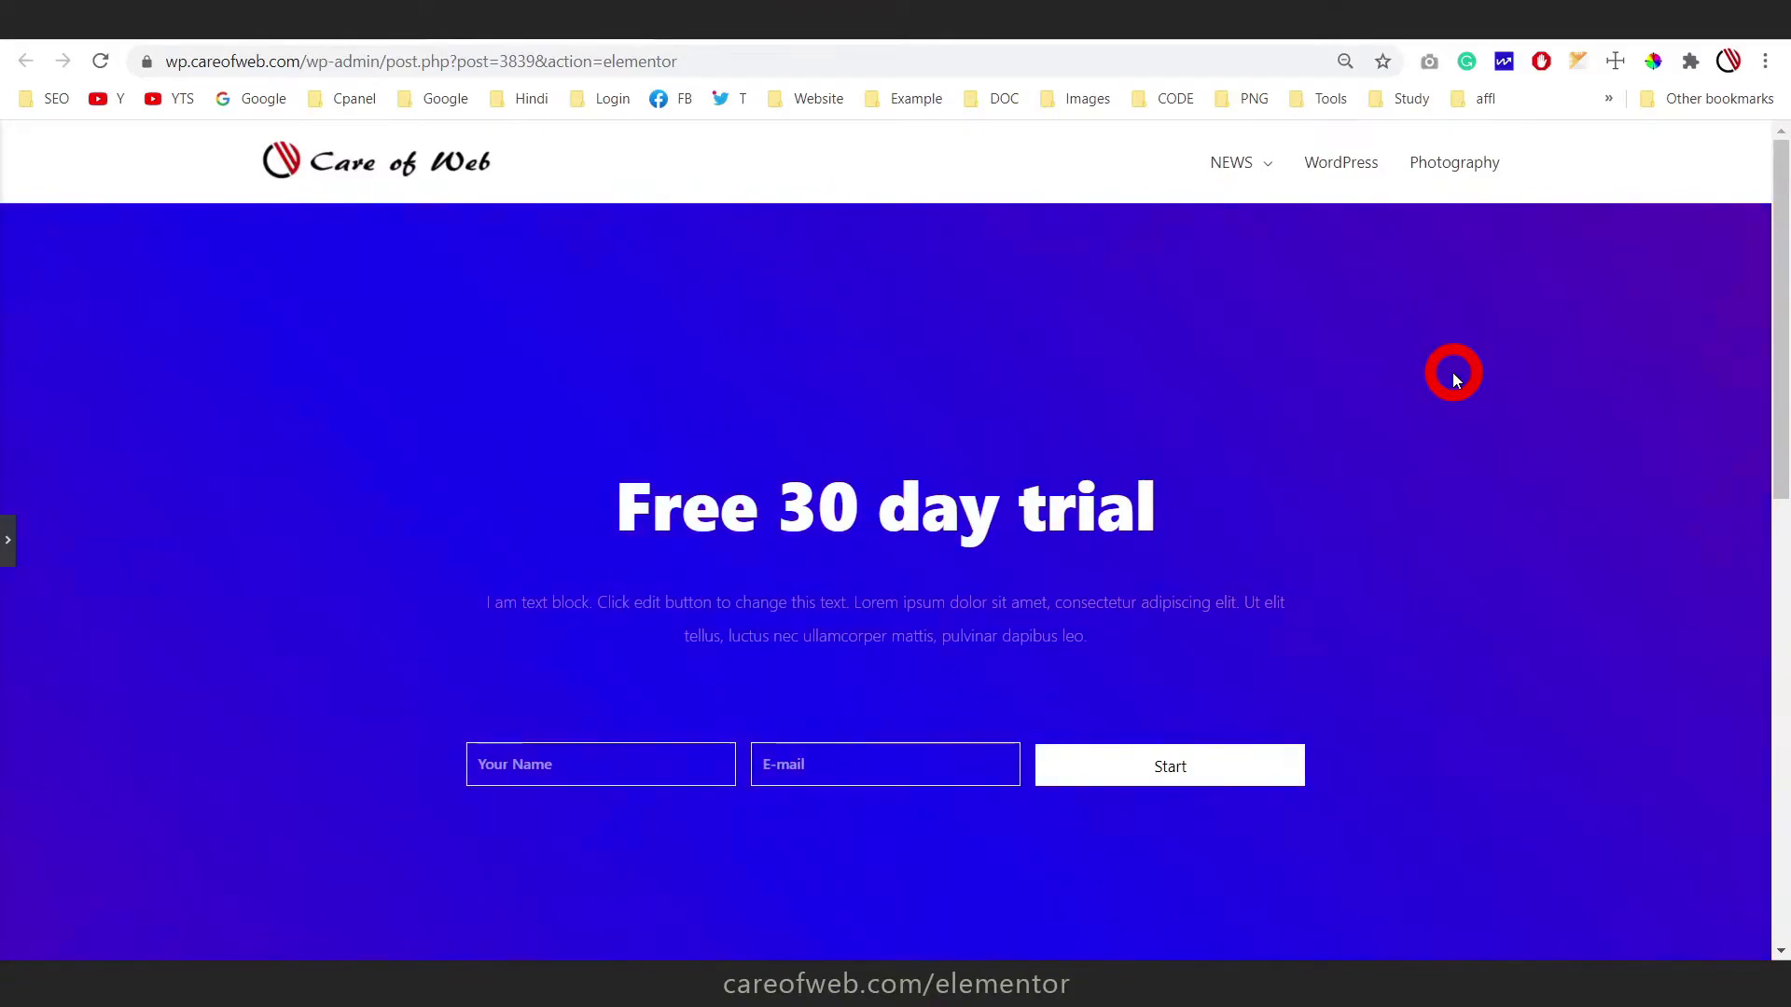
{"action": "scroll", "coordinate": [1452, 372], "scroll_direction": "down", "scroll_amount": 3}
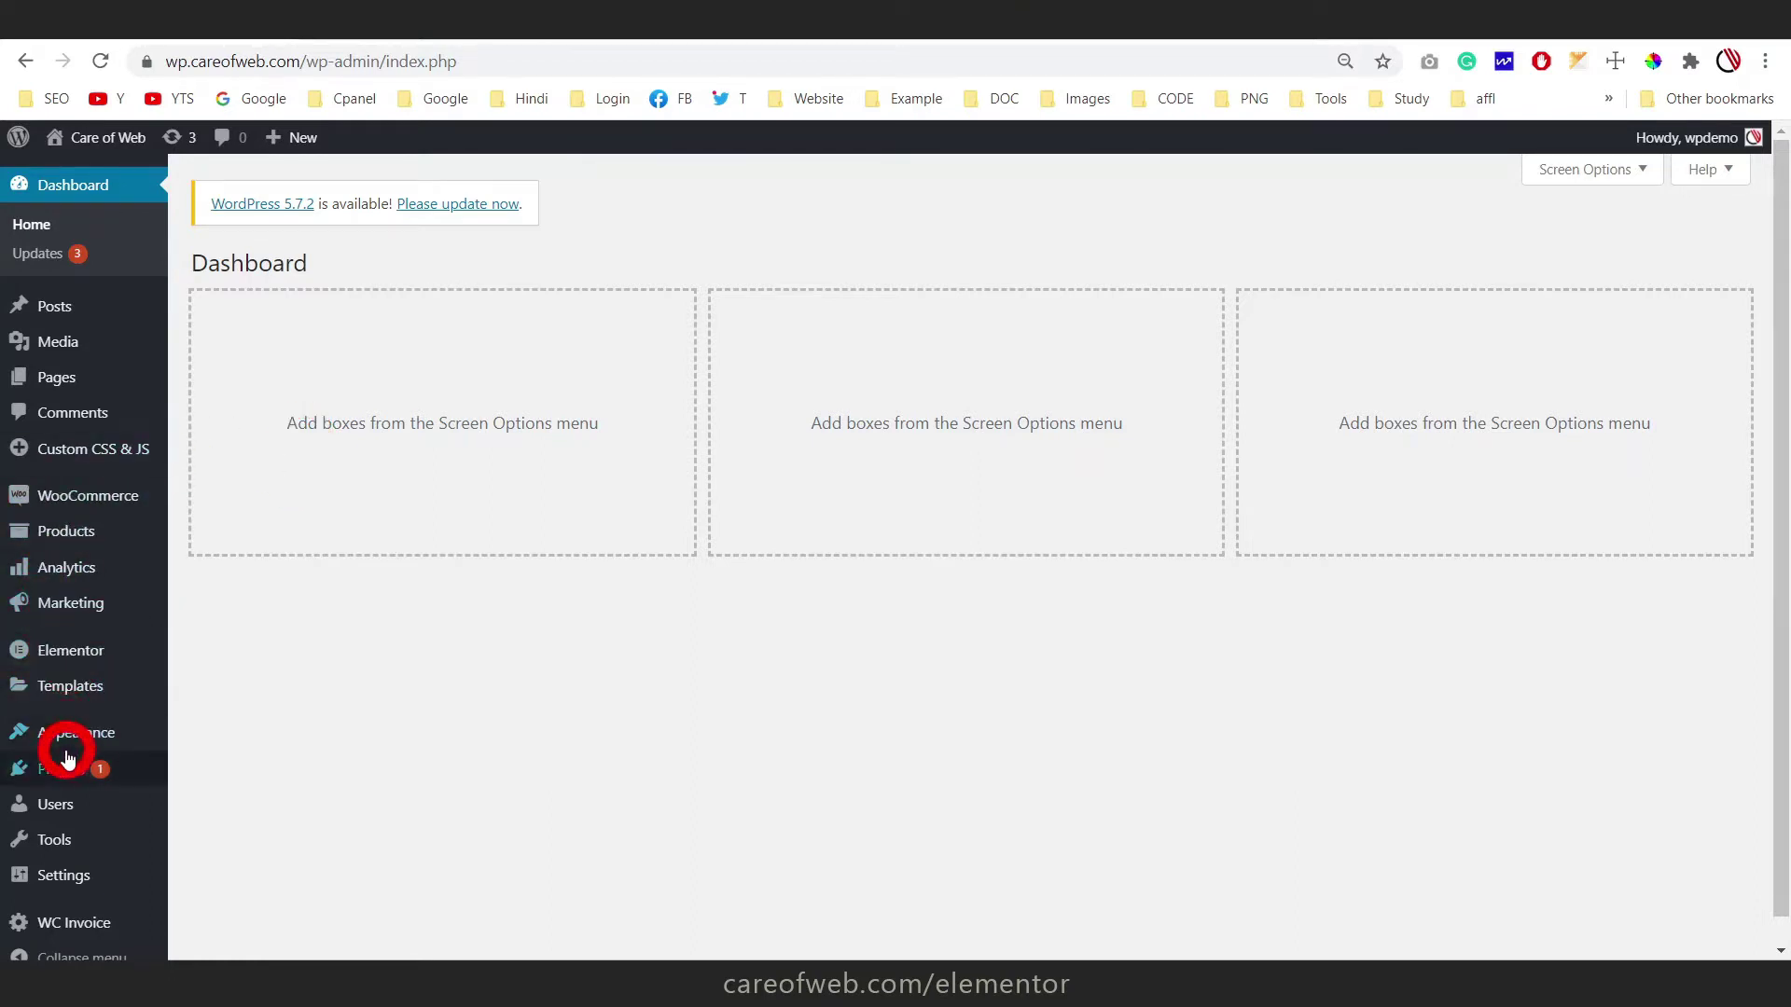
Search the WordPress plugin directory for "elementor addon elements"
{"action": "mouse_move", "coordinate": [67, 774]}
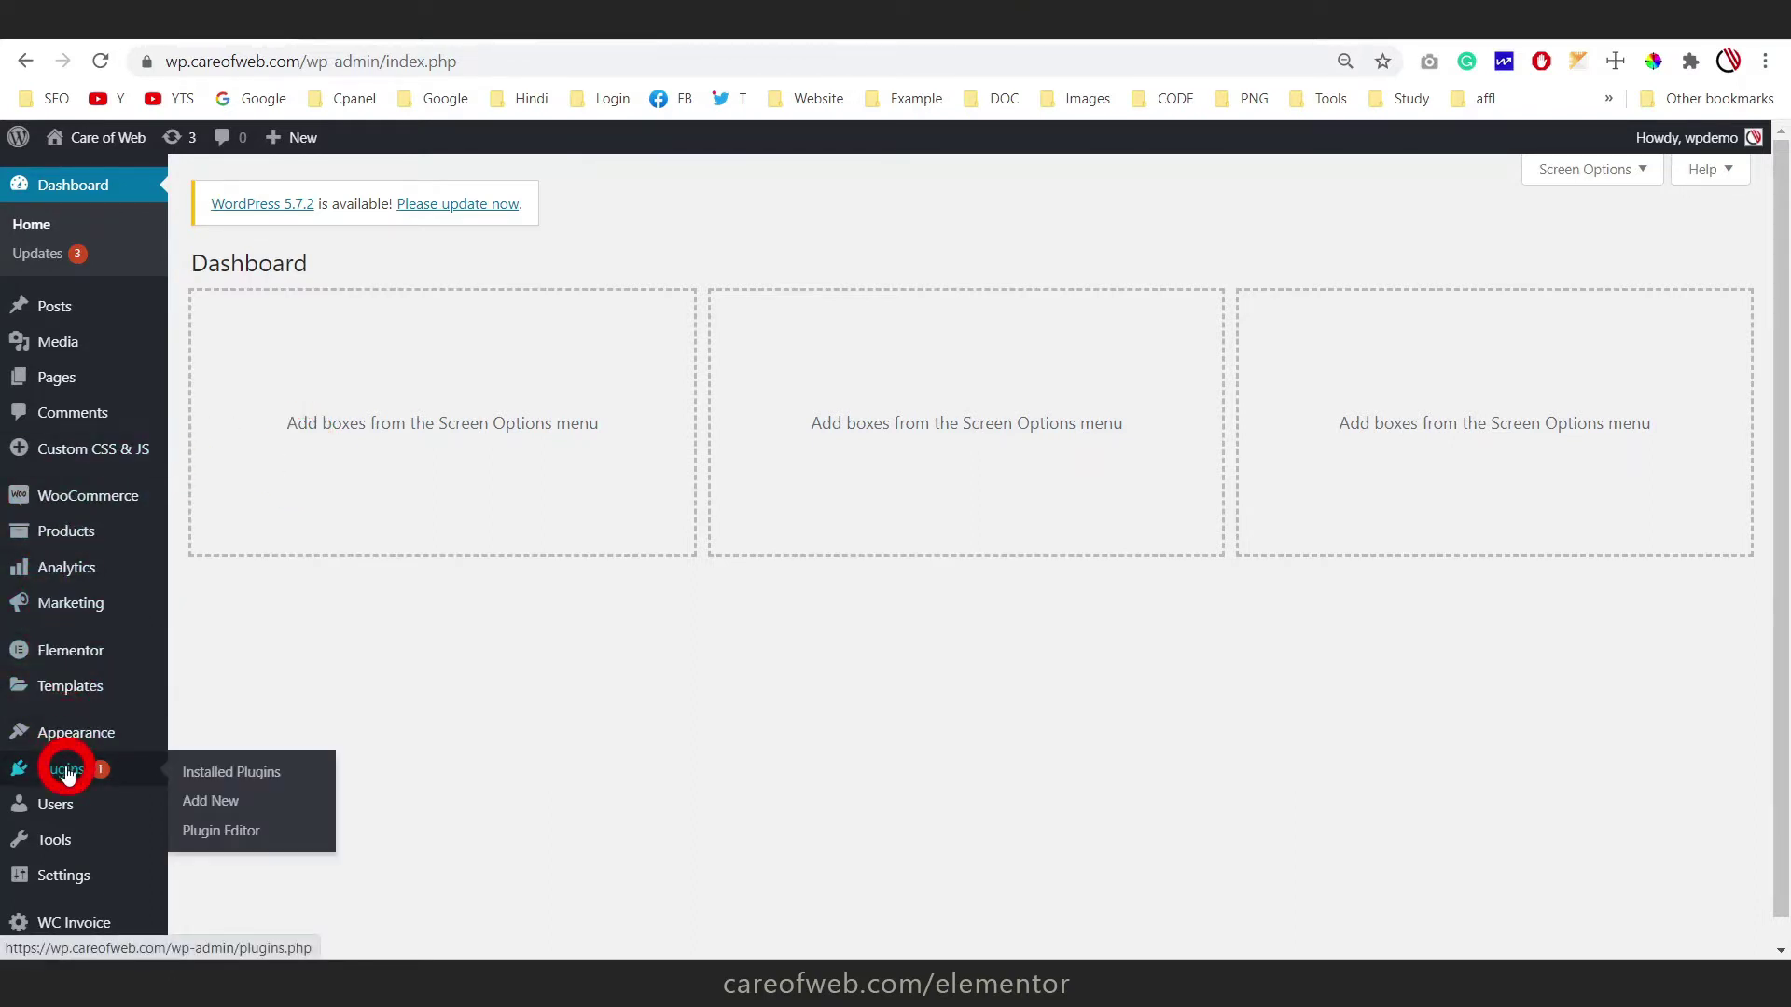
{"action": "left_click", "coordinate": [217, 808]}
{"action": "left_click", "coordinate": [1525, 469]}
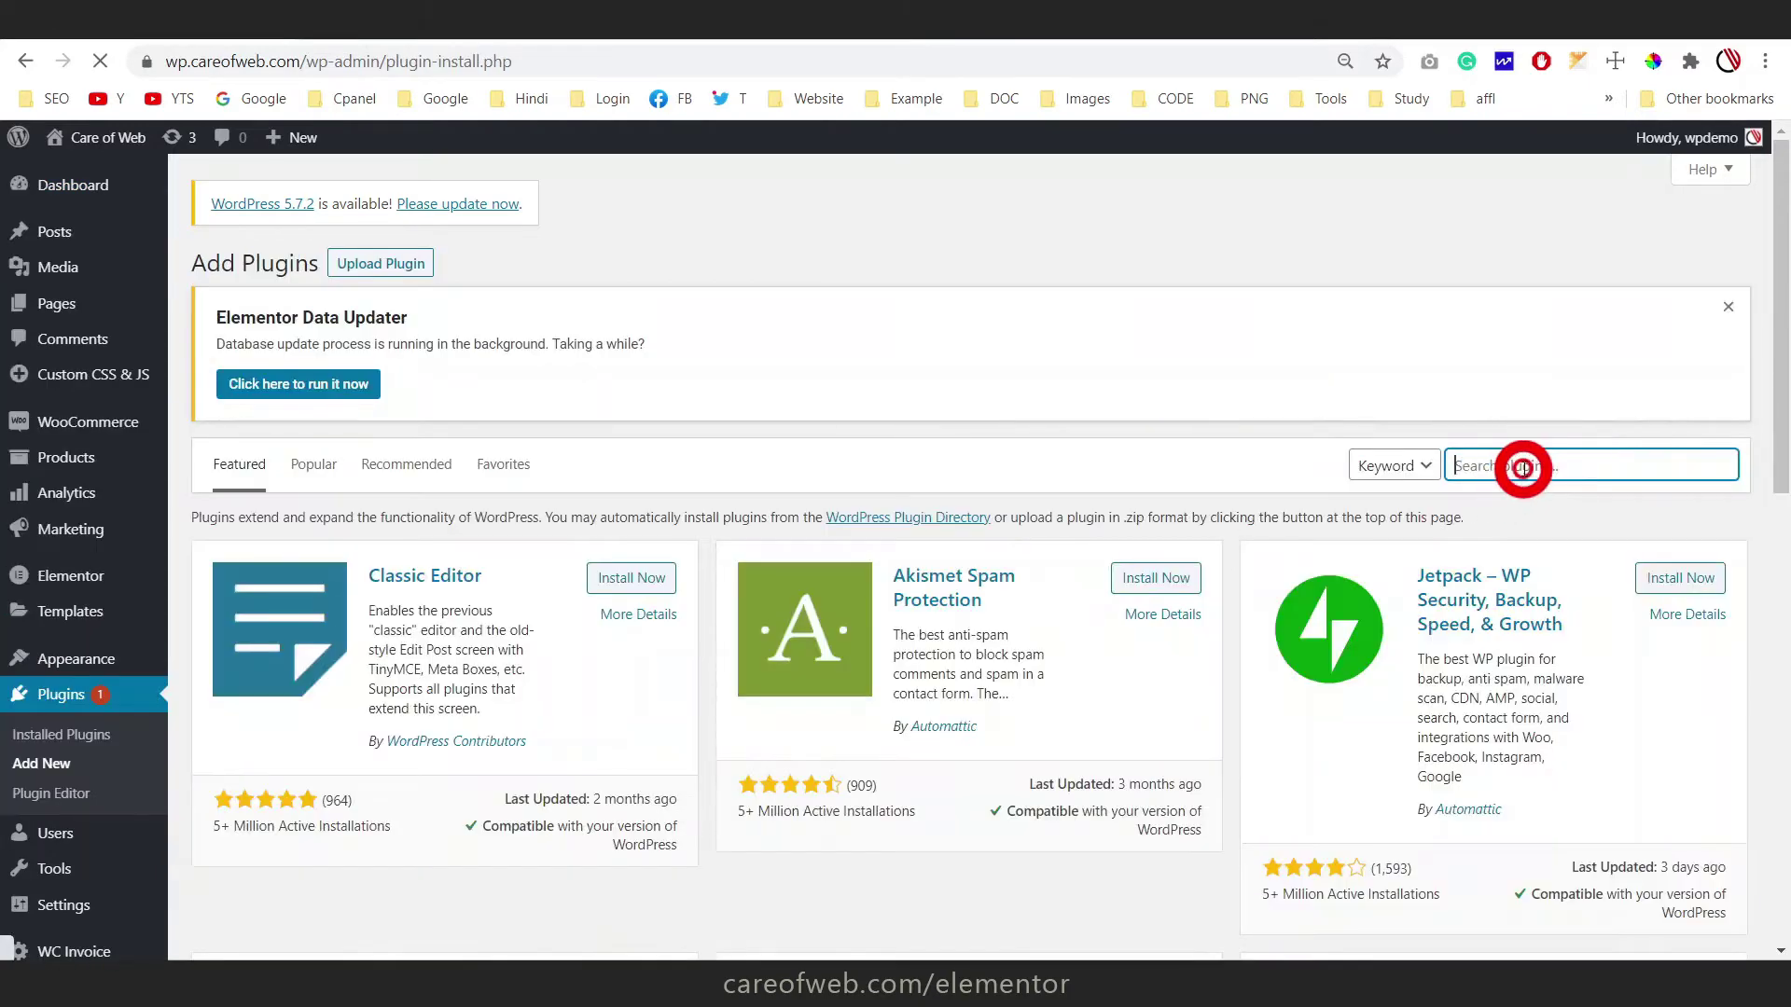
{"action": "type", "text": "elementor addon elements"}
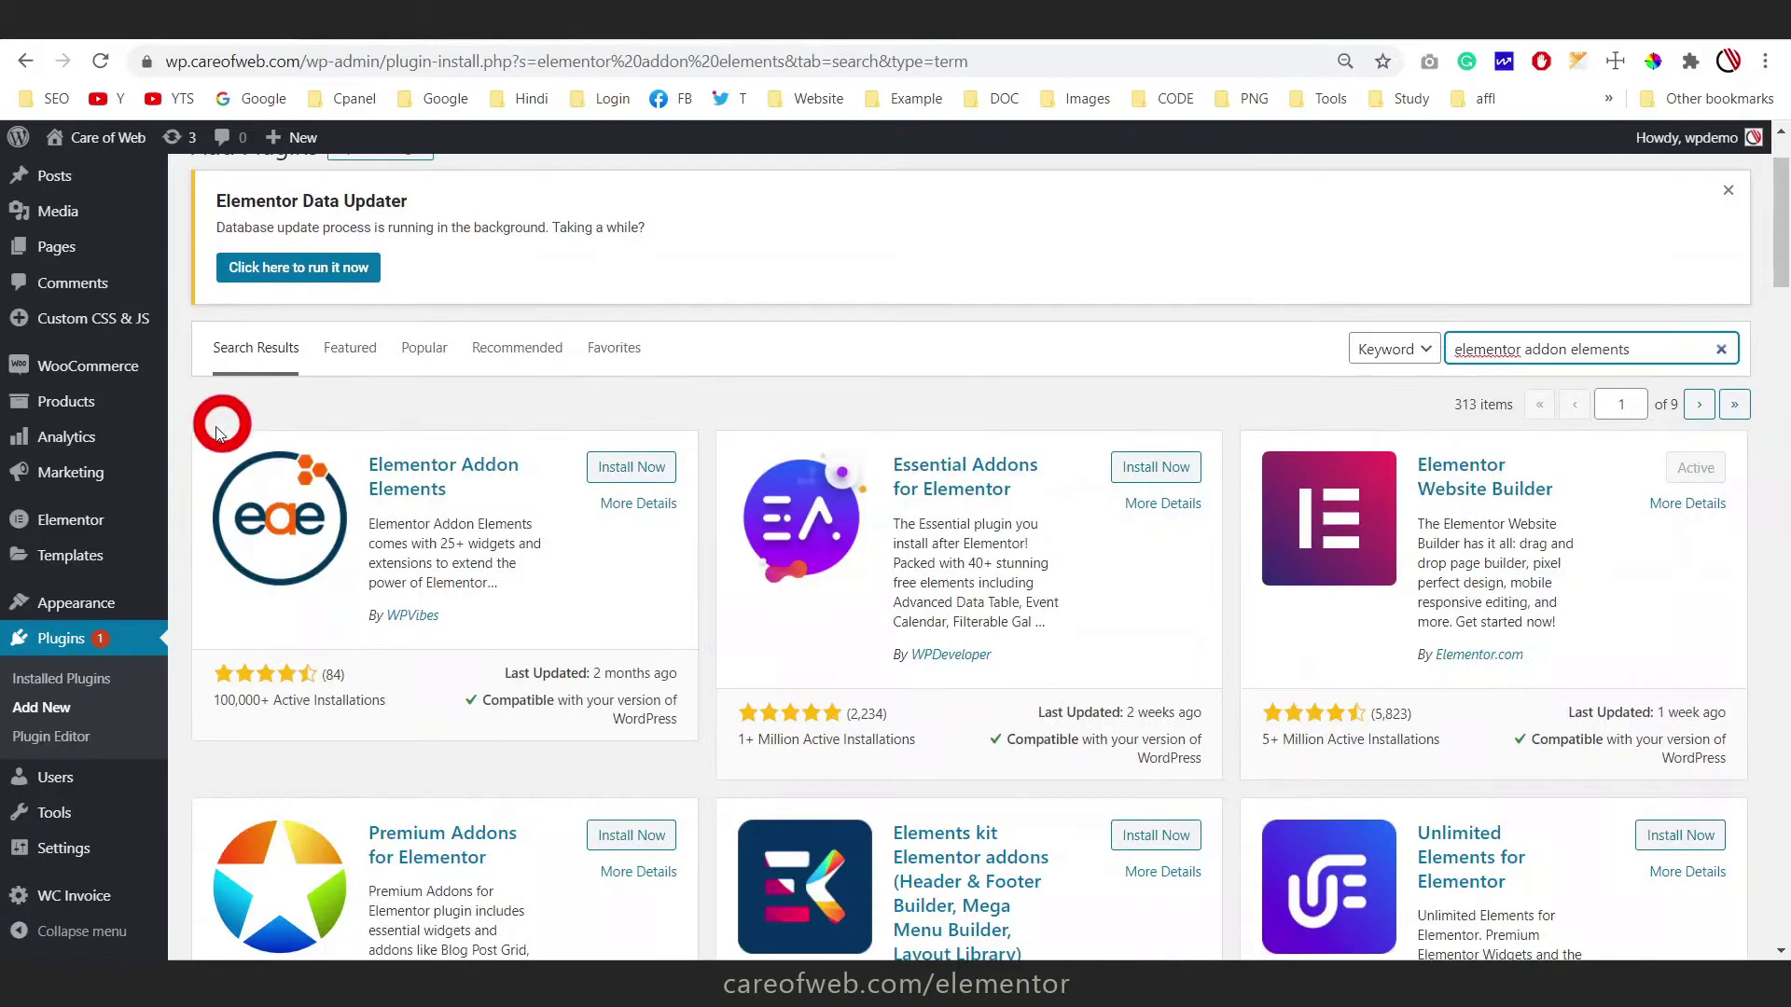
Install and activate the Elementor Addon Elements plugin, skipping its opt-in for update notifications and diagnostic tracking
{"action": "scroll", "coordinate": [186, 450], "scroll_direction": "down", "scroll_amount": 1}
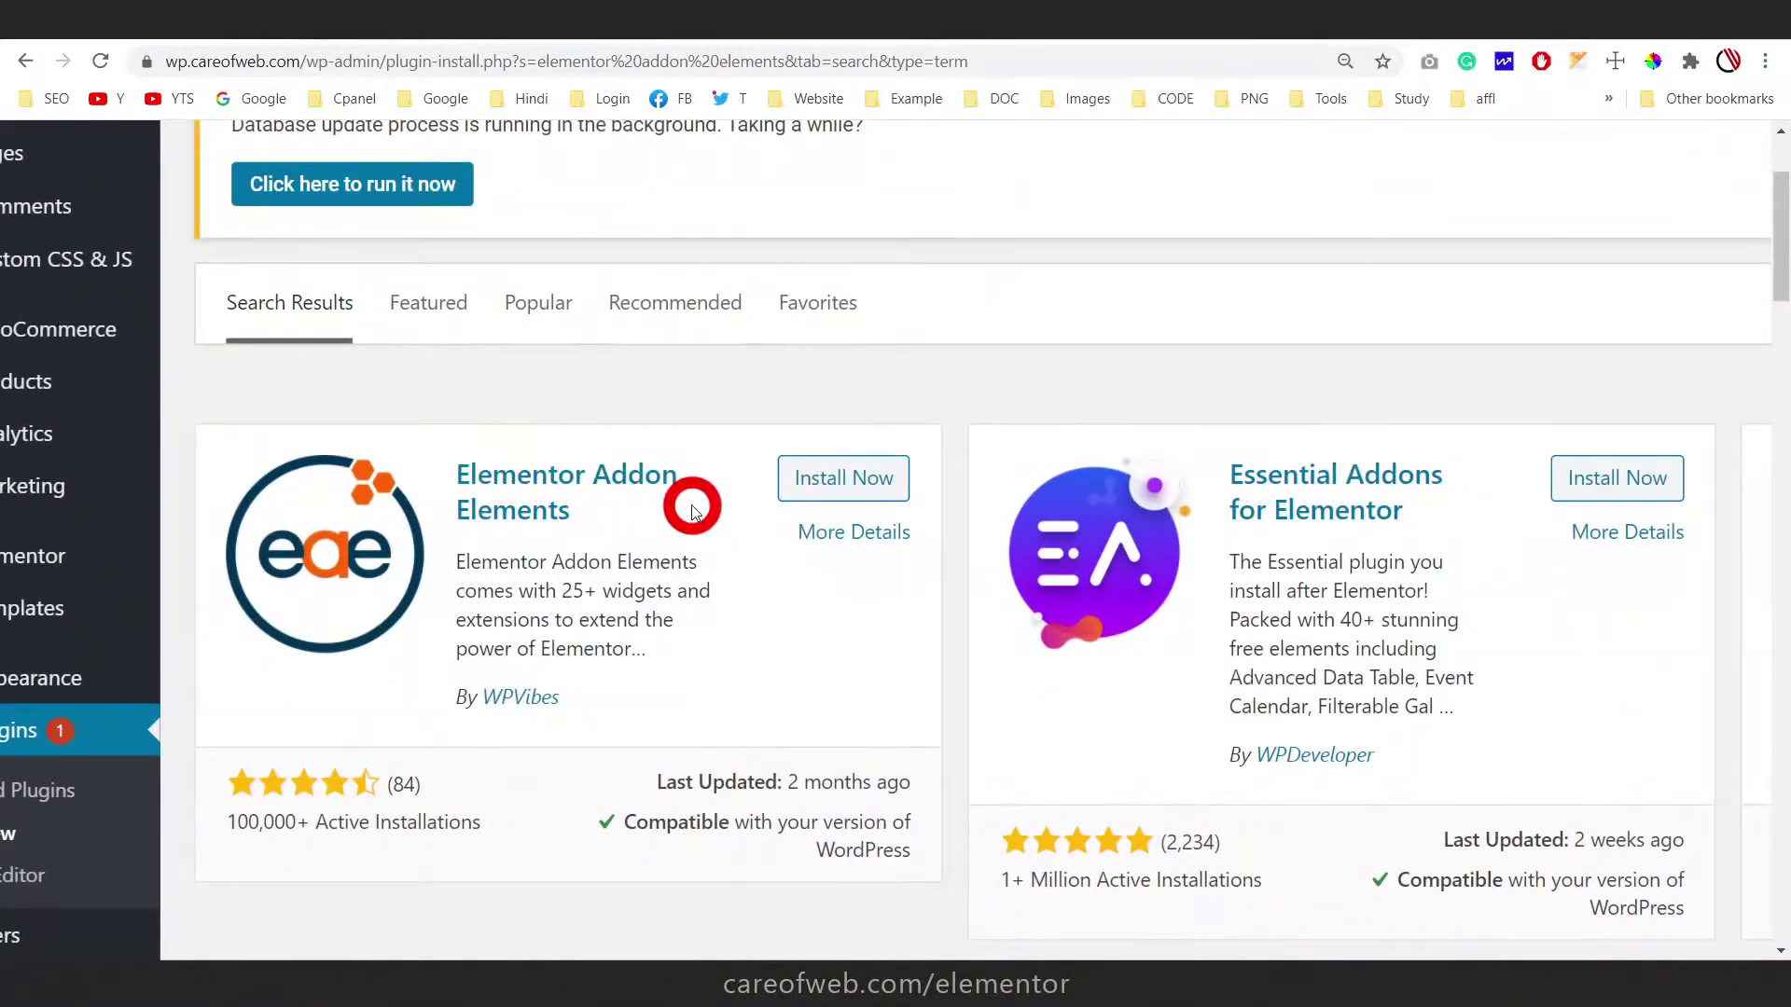
{"action": "scroll", "coordinate": [692, 508], "scroll_direction": "down", "scroll_amount": 1}
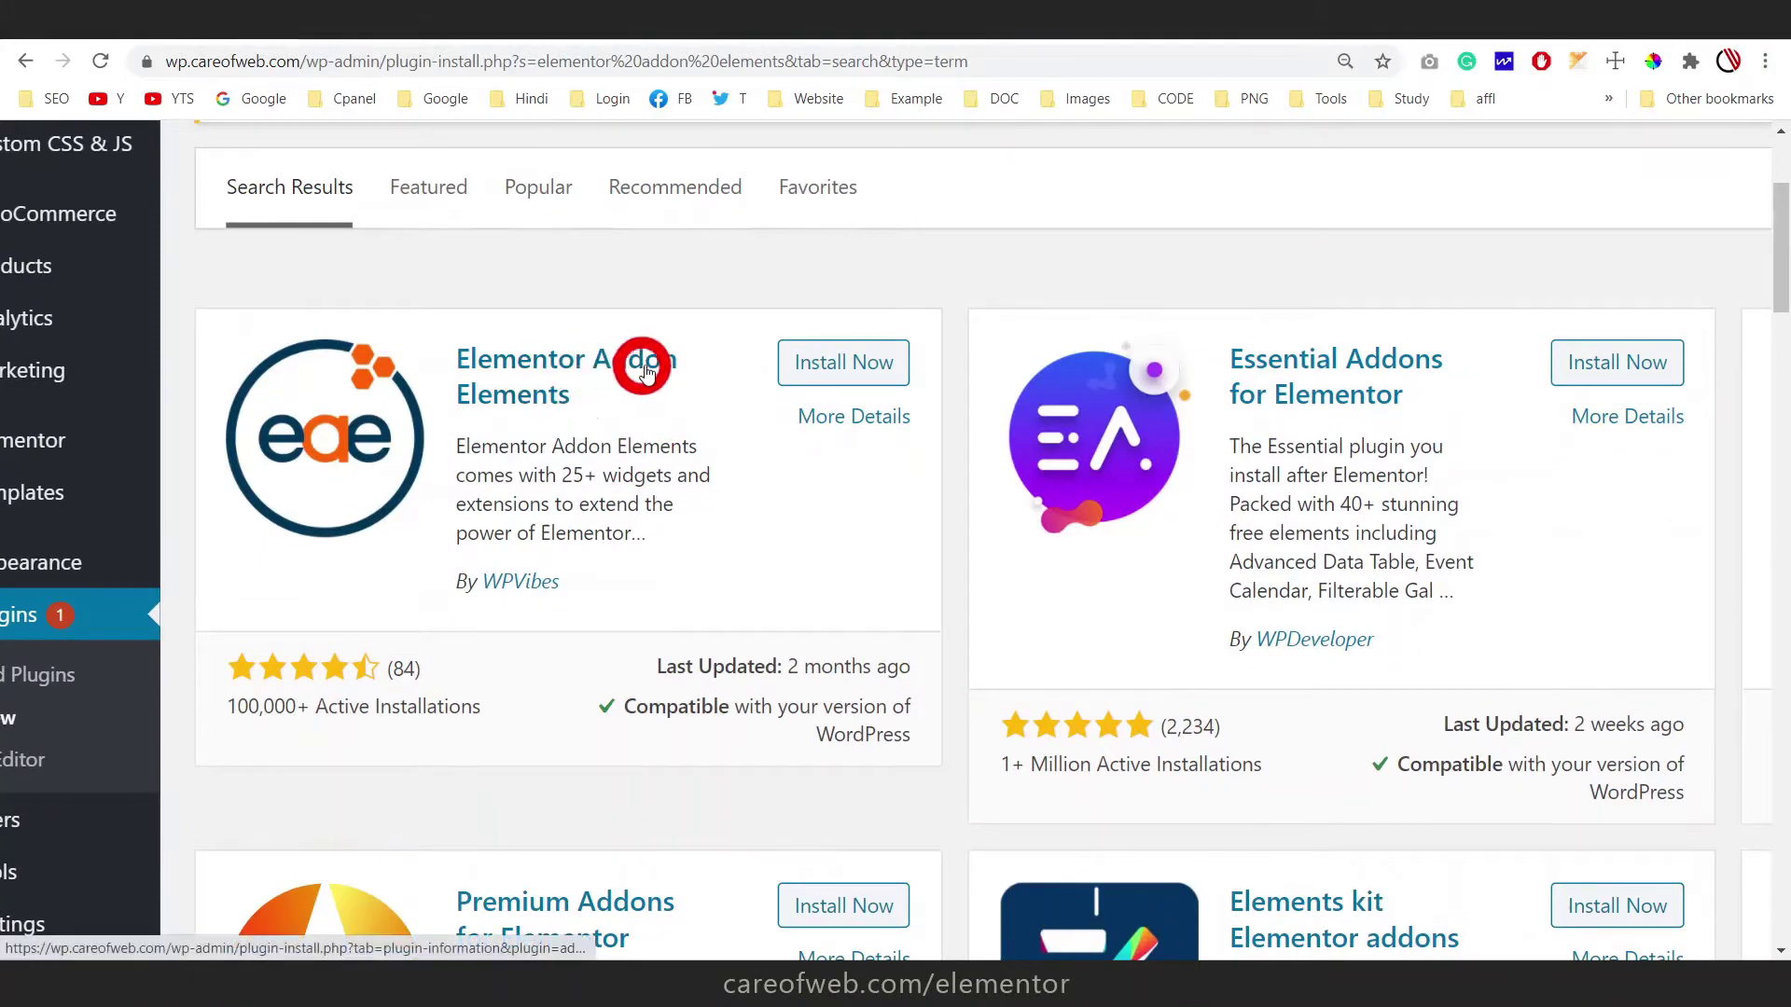
{"action": "scroll", "coordinate": [597, 478], "scroll_direction": "down", "scroll_amount": 1}
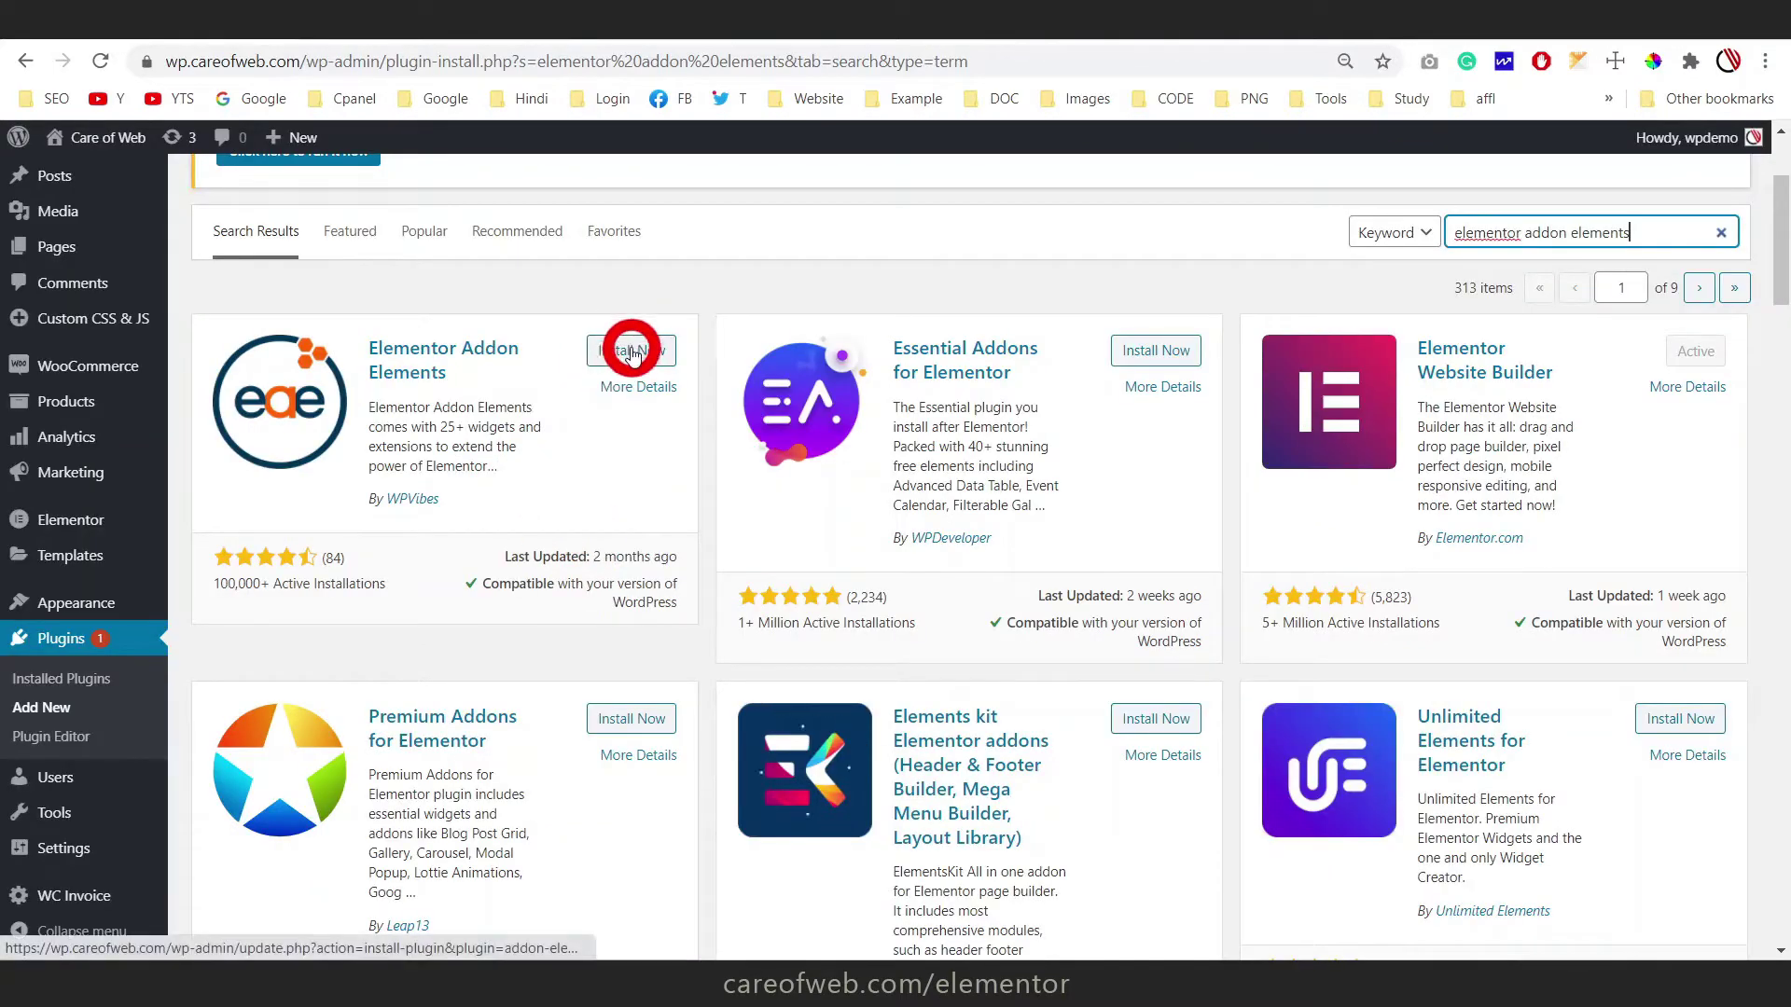
{"action": "left_click", "coordinate": [629, 353]}
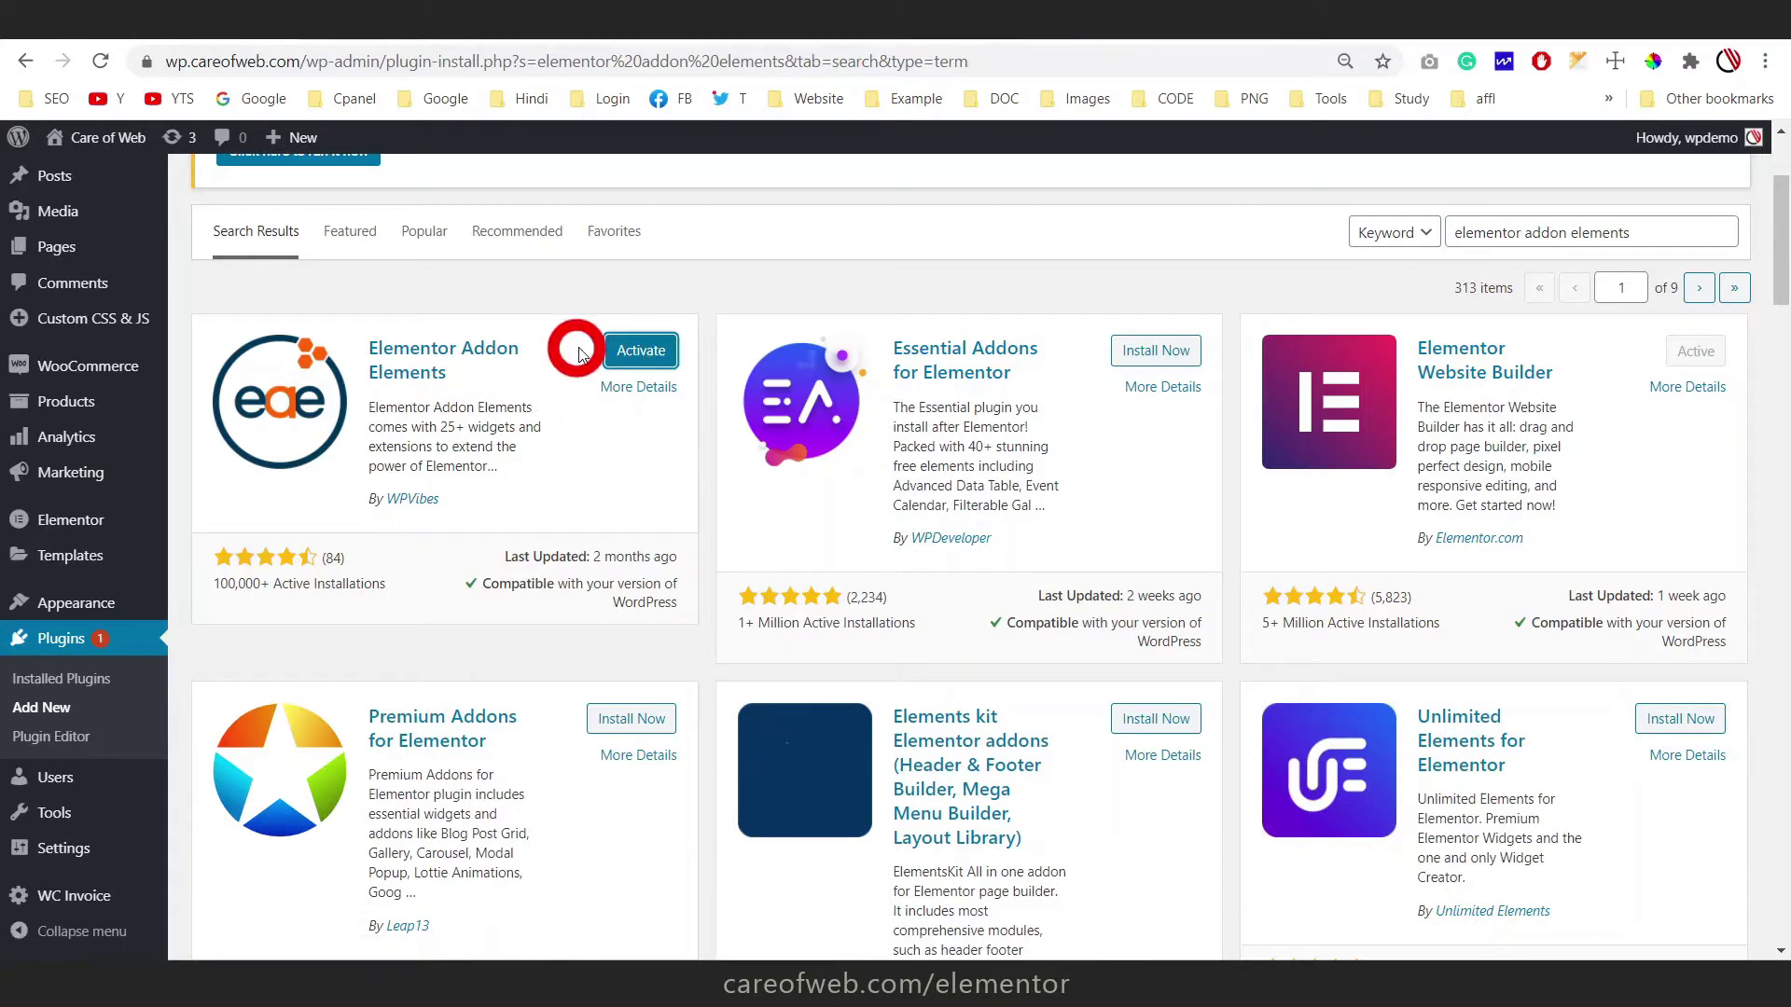
{"action": "left_click", "coordinate": [630, 352]}
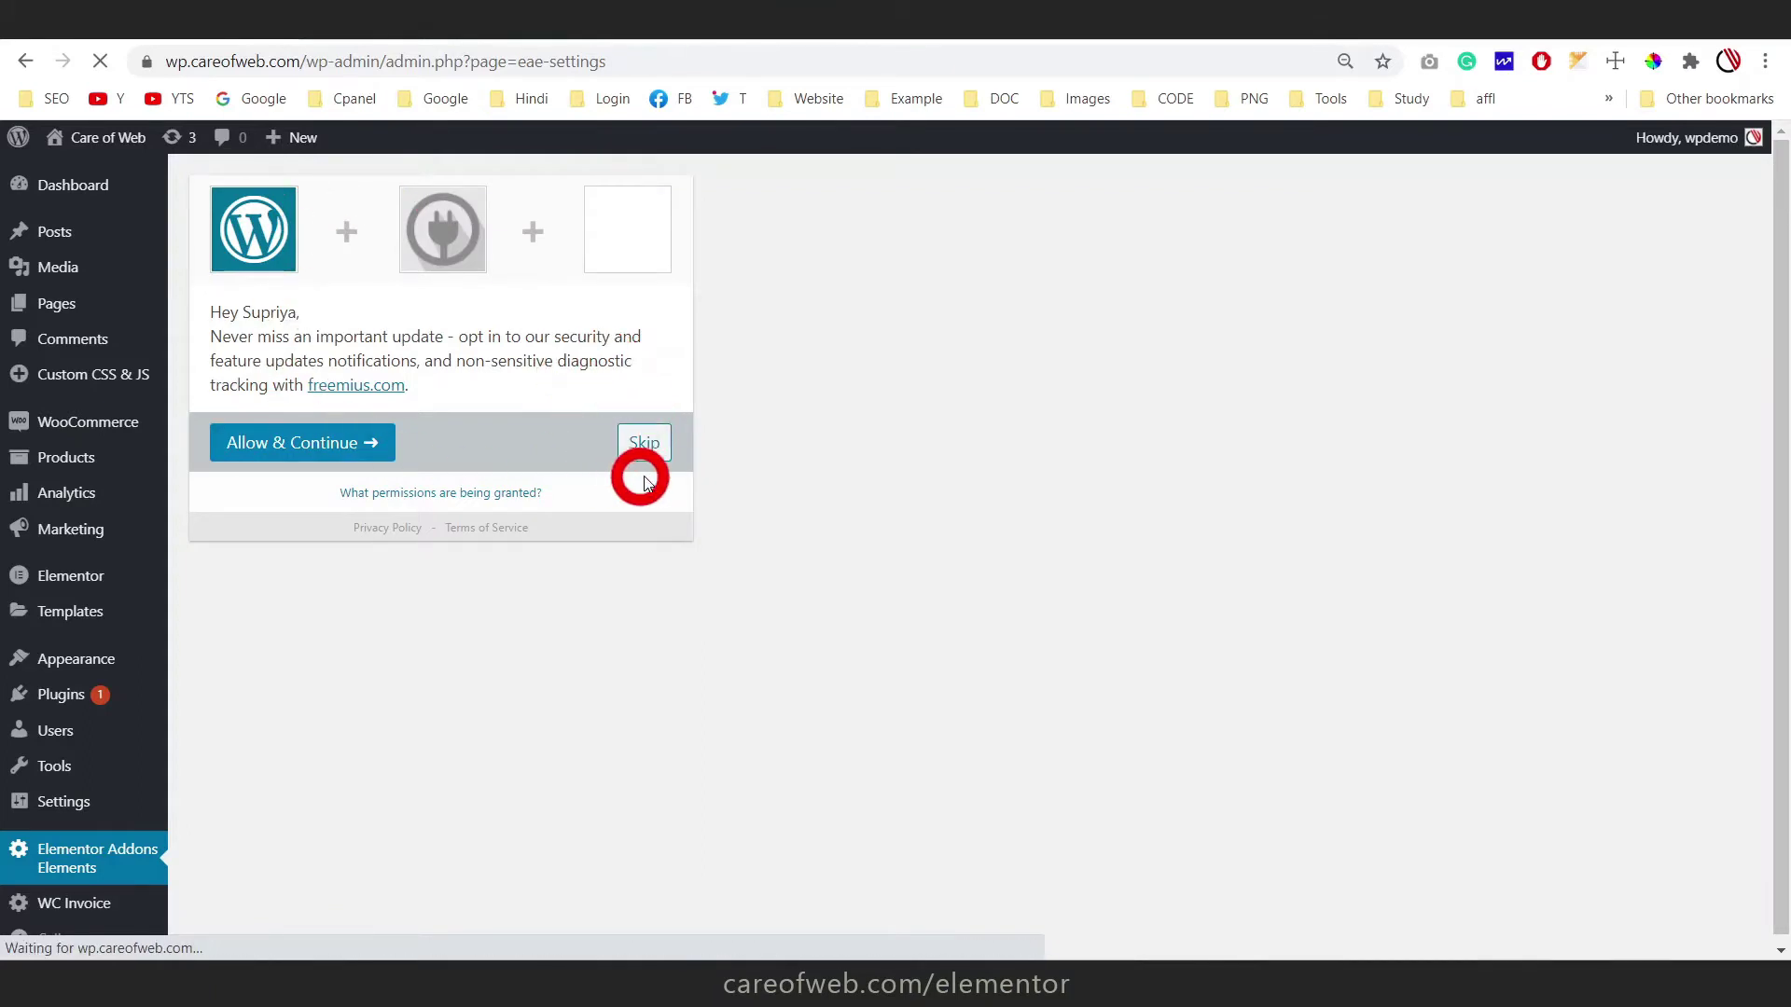
{"action": "left_click", "coordinate": [646, 447]}
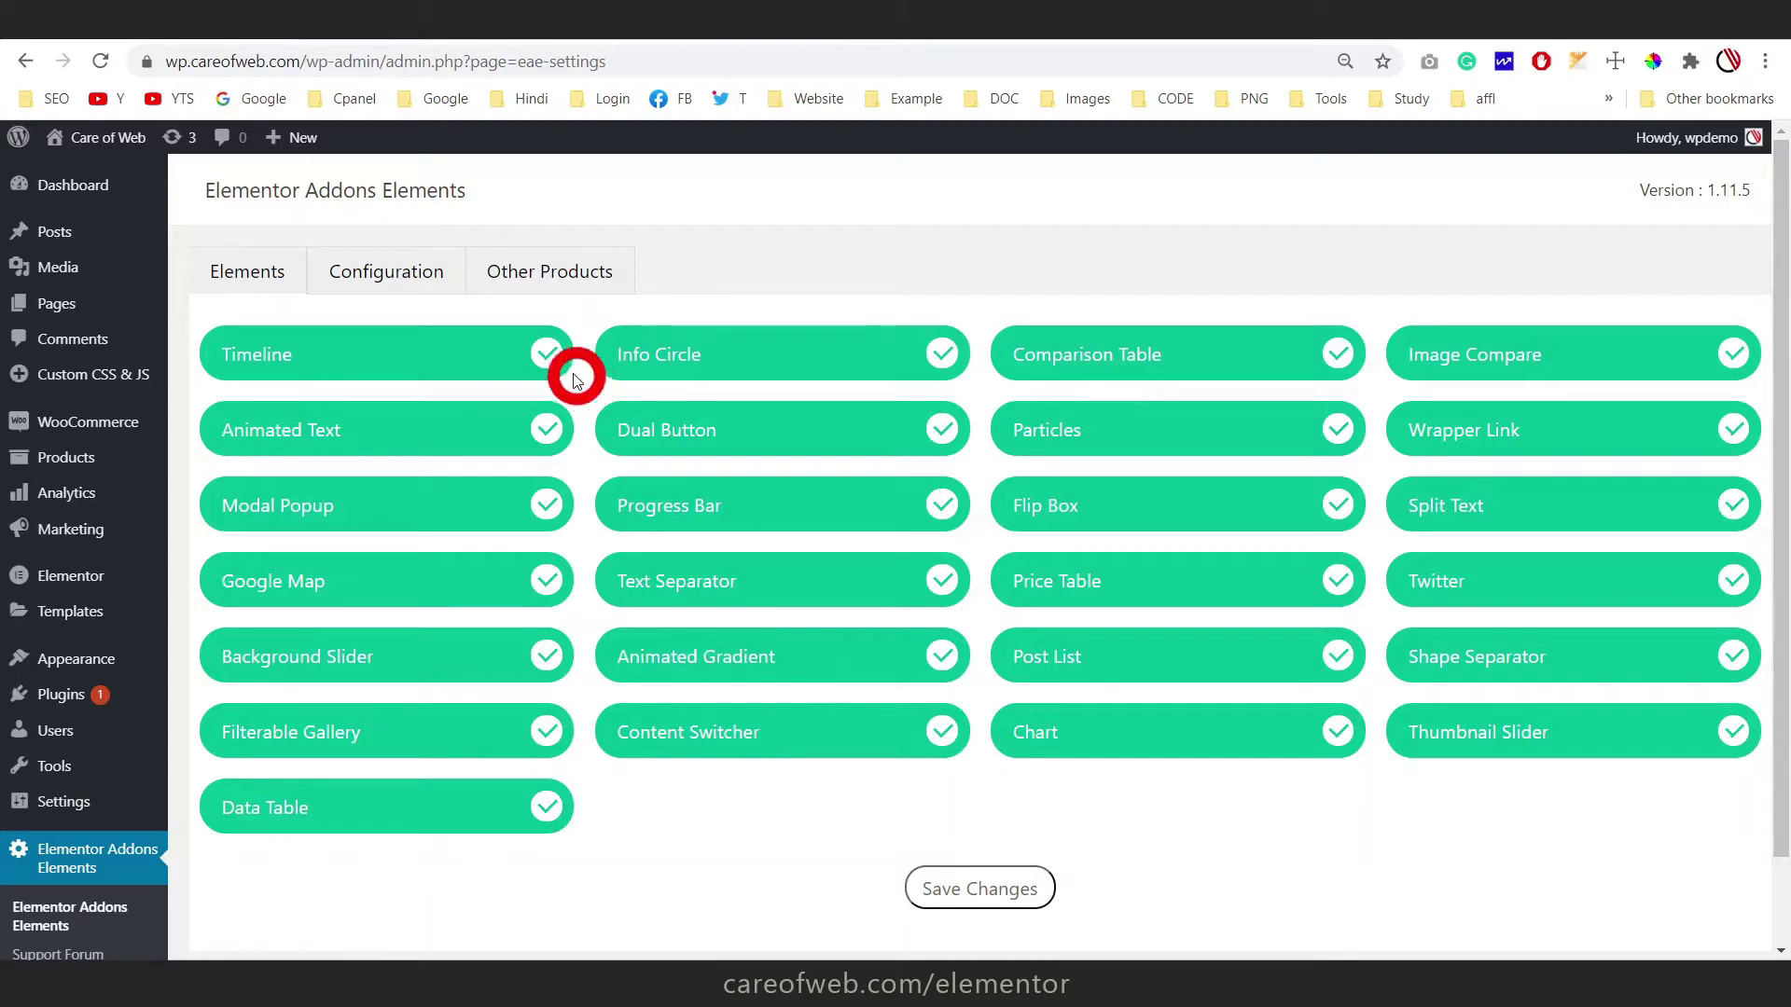
Disable every addon element except Animated Gradient and save the plugin settings
{"action": "left_click", "coordinate": [547, 357]}
{"action": "left_click", "coordinate": [542, 427]}
{"action": "left_click", "coordinate": [539, 502]}
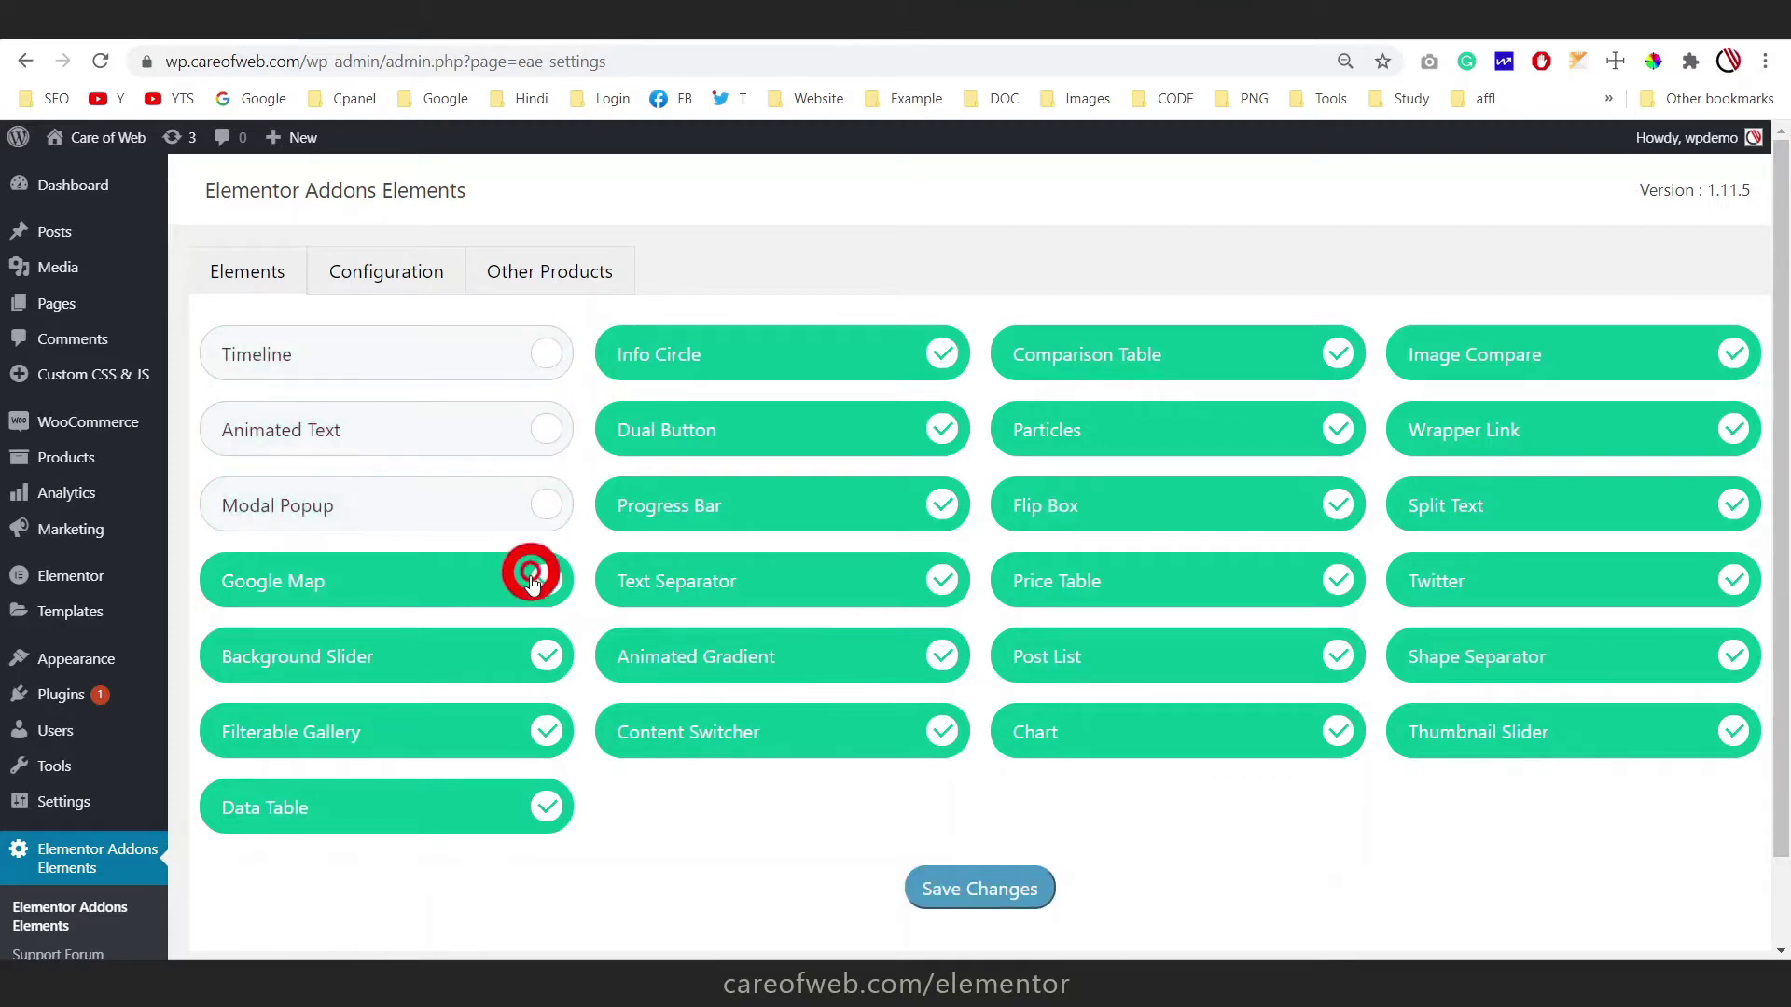
{"action": "left_click", "coordinate": [537, 574]}
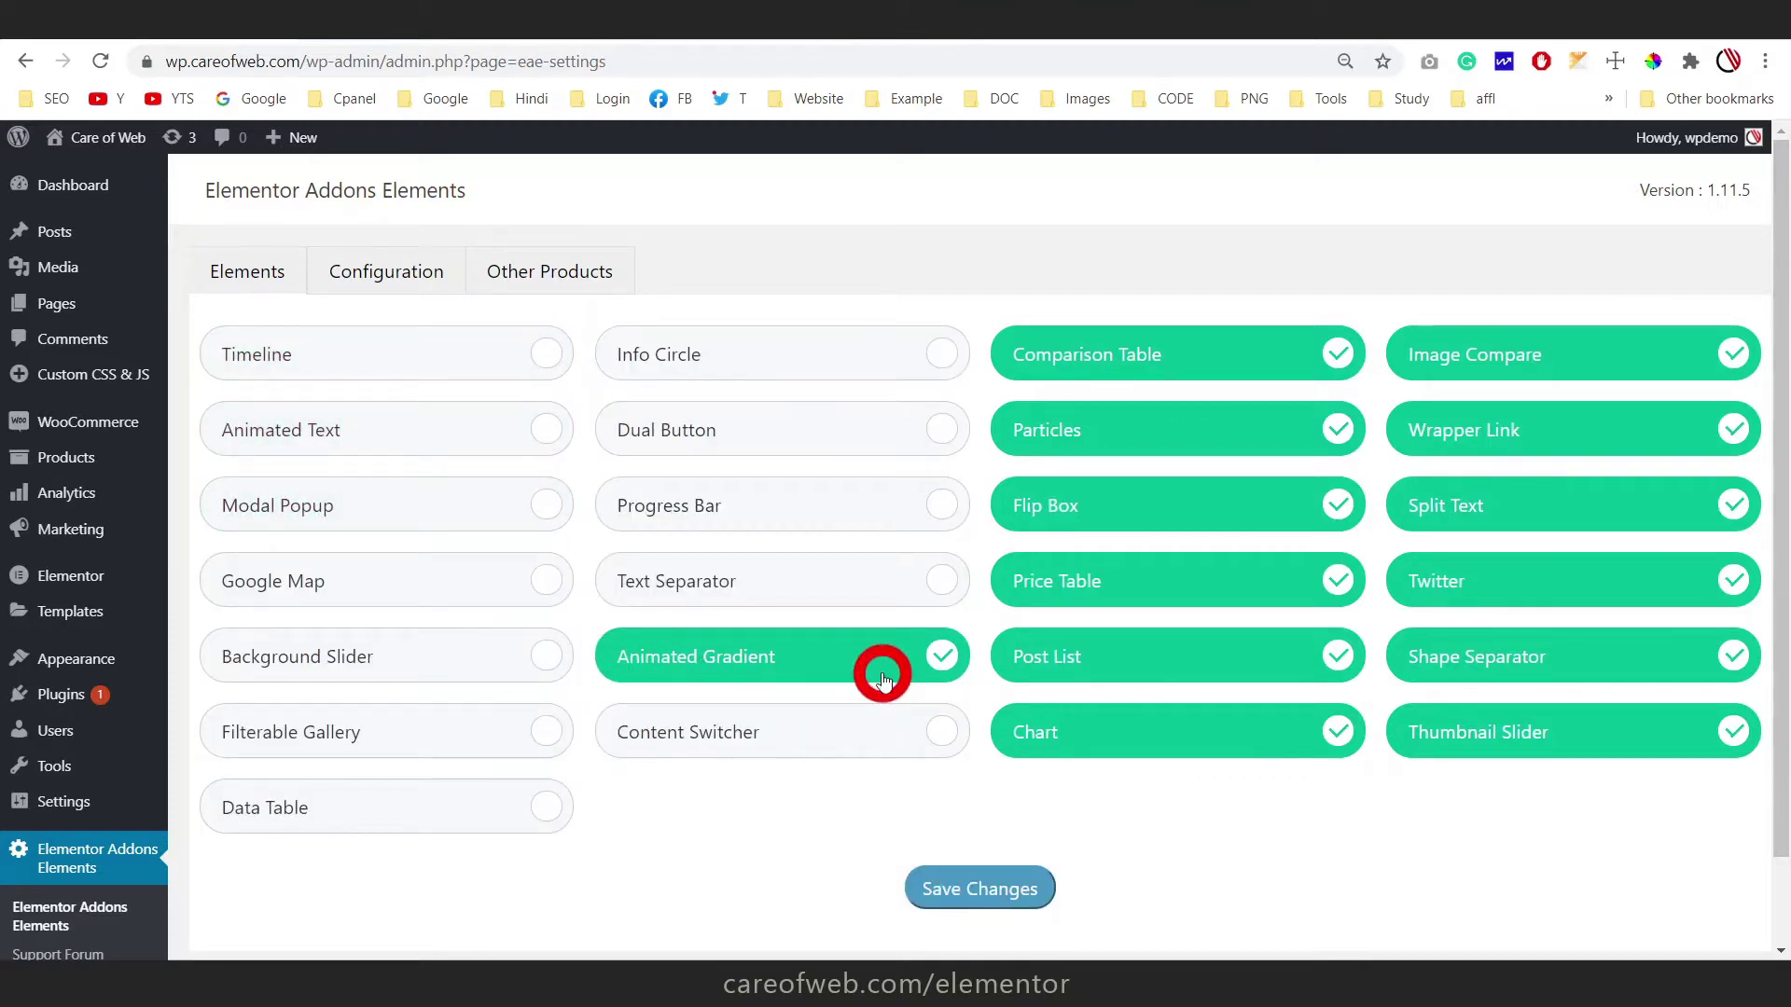
{"action": "left_click", "coordinate": [1243, 349]}
{"action": "left_click", "coordinate": [1223, 421]}
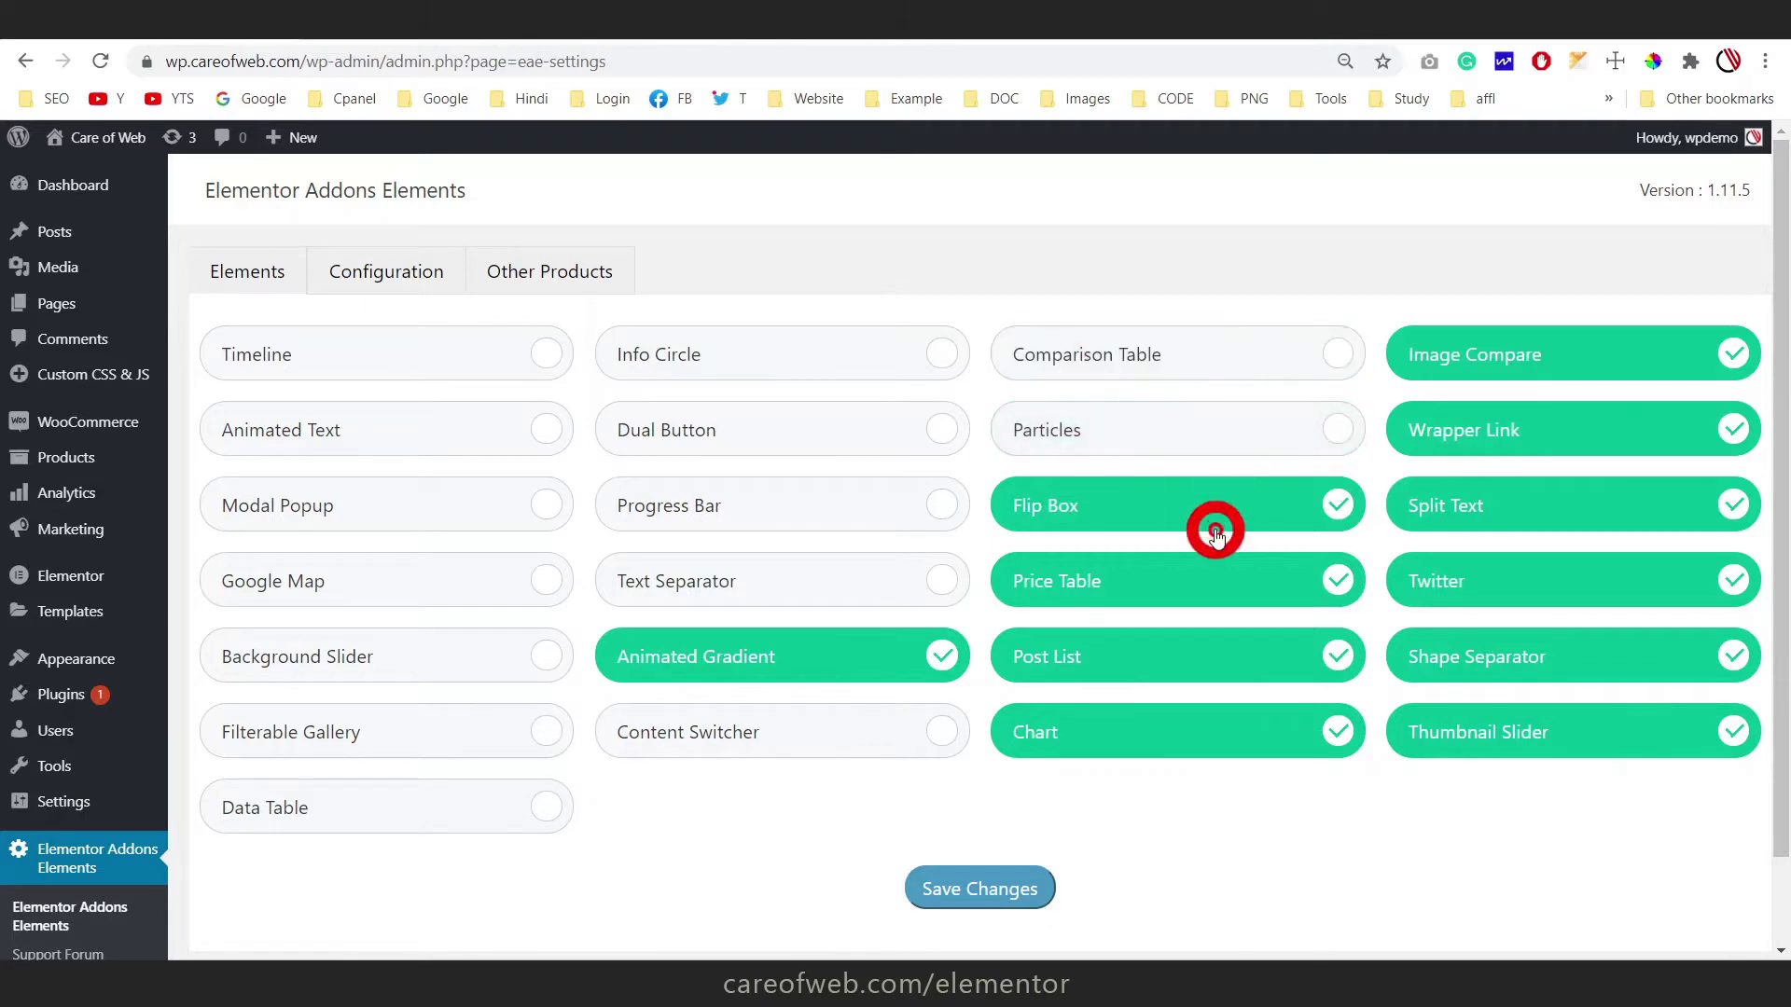
{"action": "left_click", "coordinate": [1215, 532]}
{"action": "left_click", "coordinate": [1217, 580]}
{"action": "left_click", "coordinate": [1217, 653]}
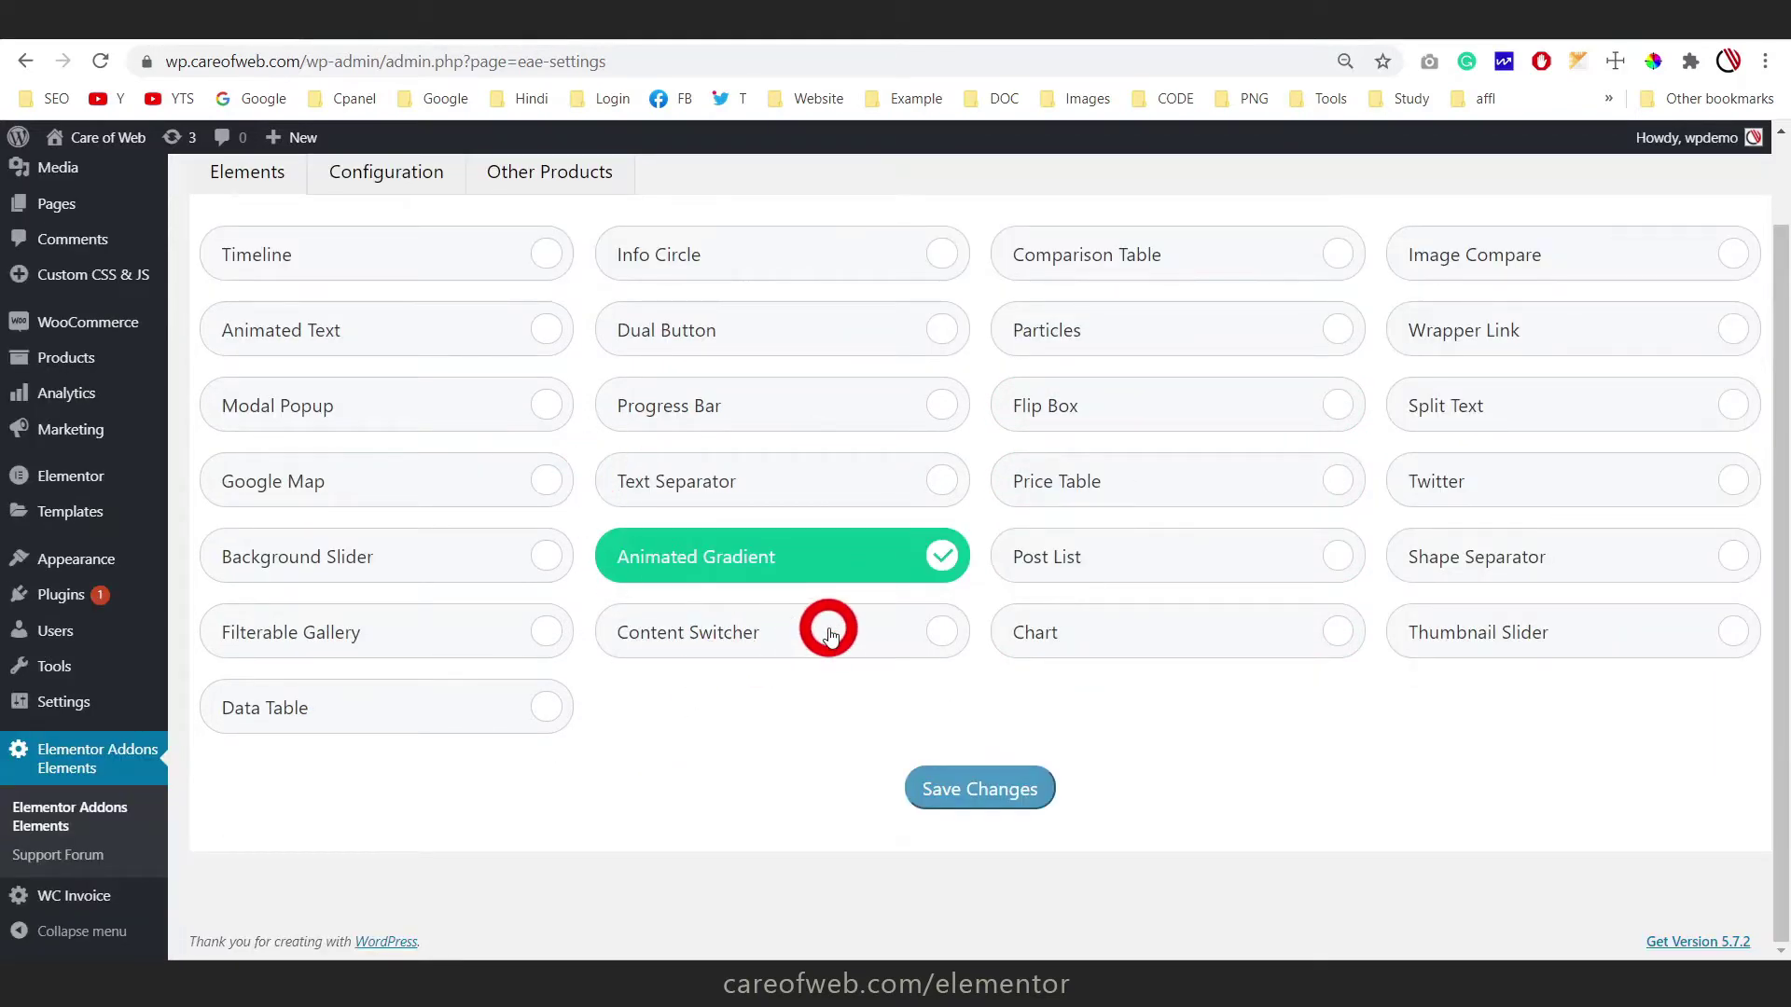
{"action": "left_click", "coordinate": [834, 642]}
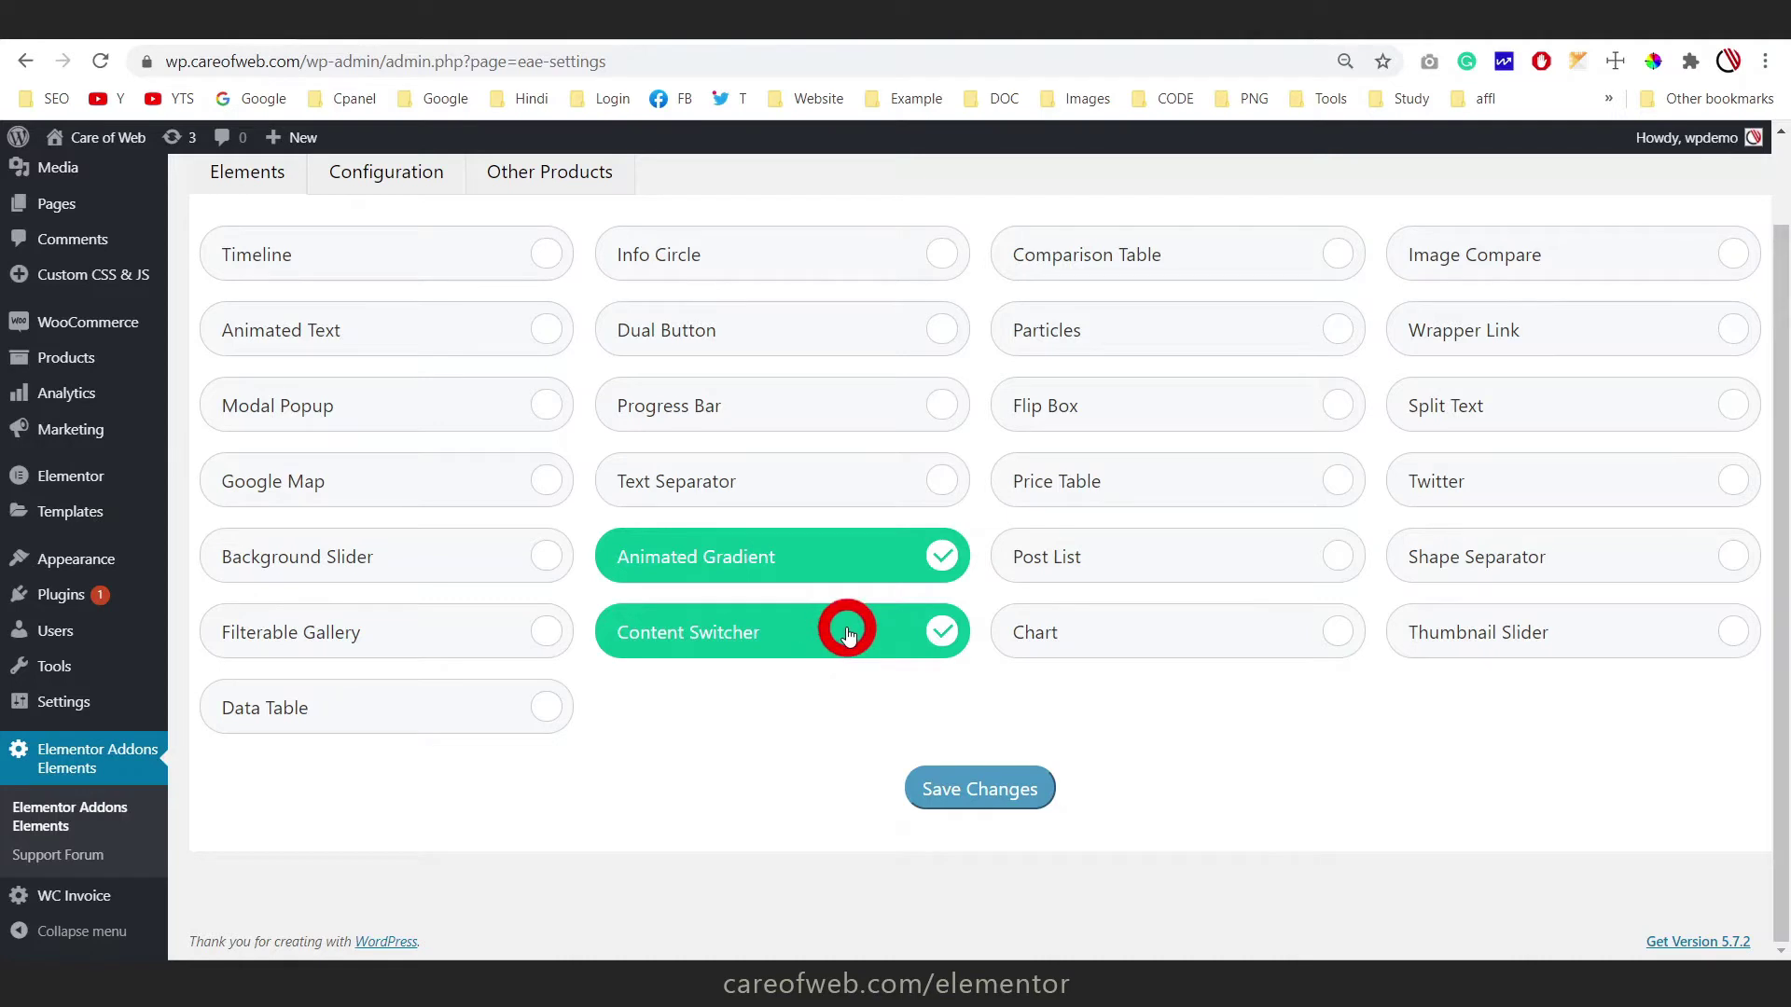
{"action": "left_click", "coordinate": [847, 632]}
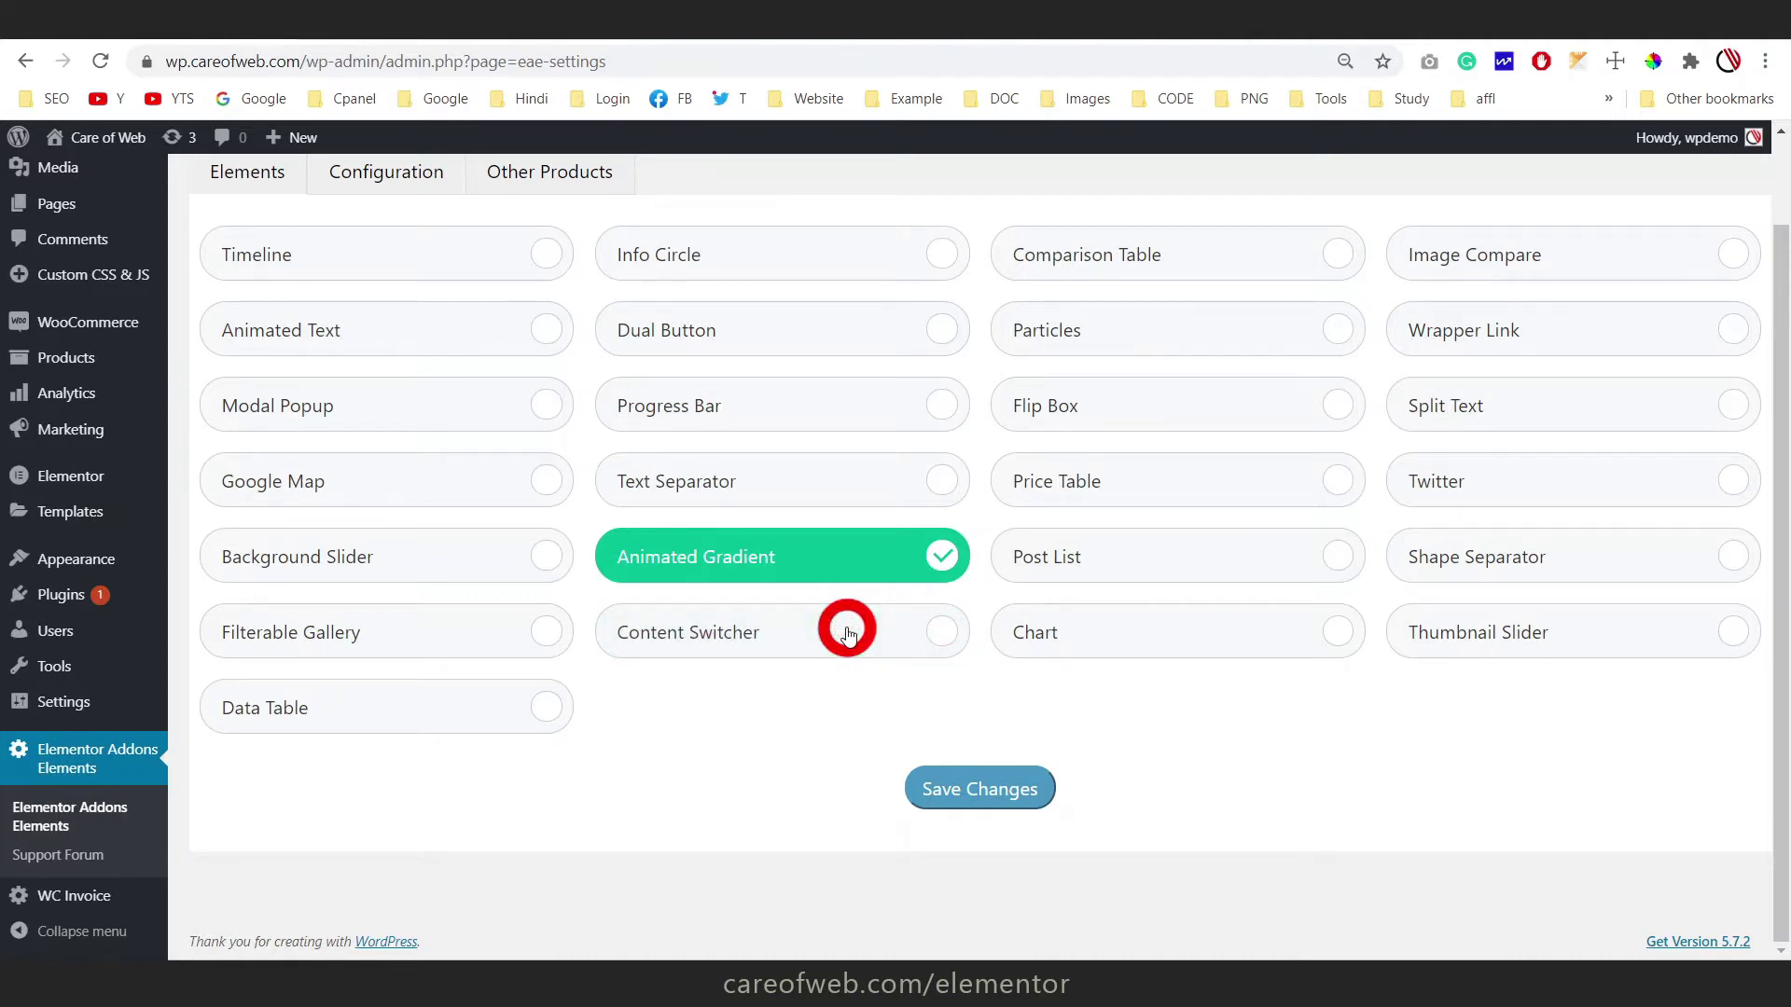
{"action": "left_click", "coordinate": [995, 791]}
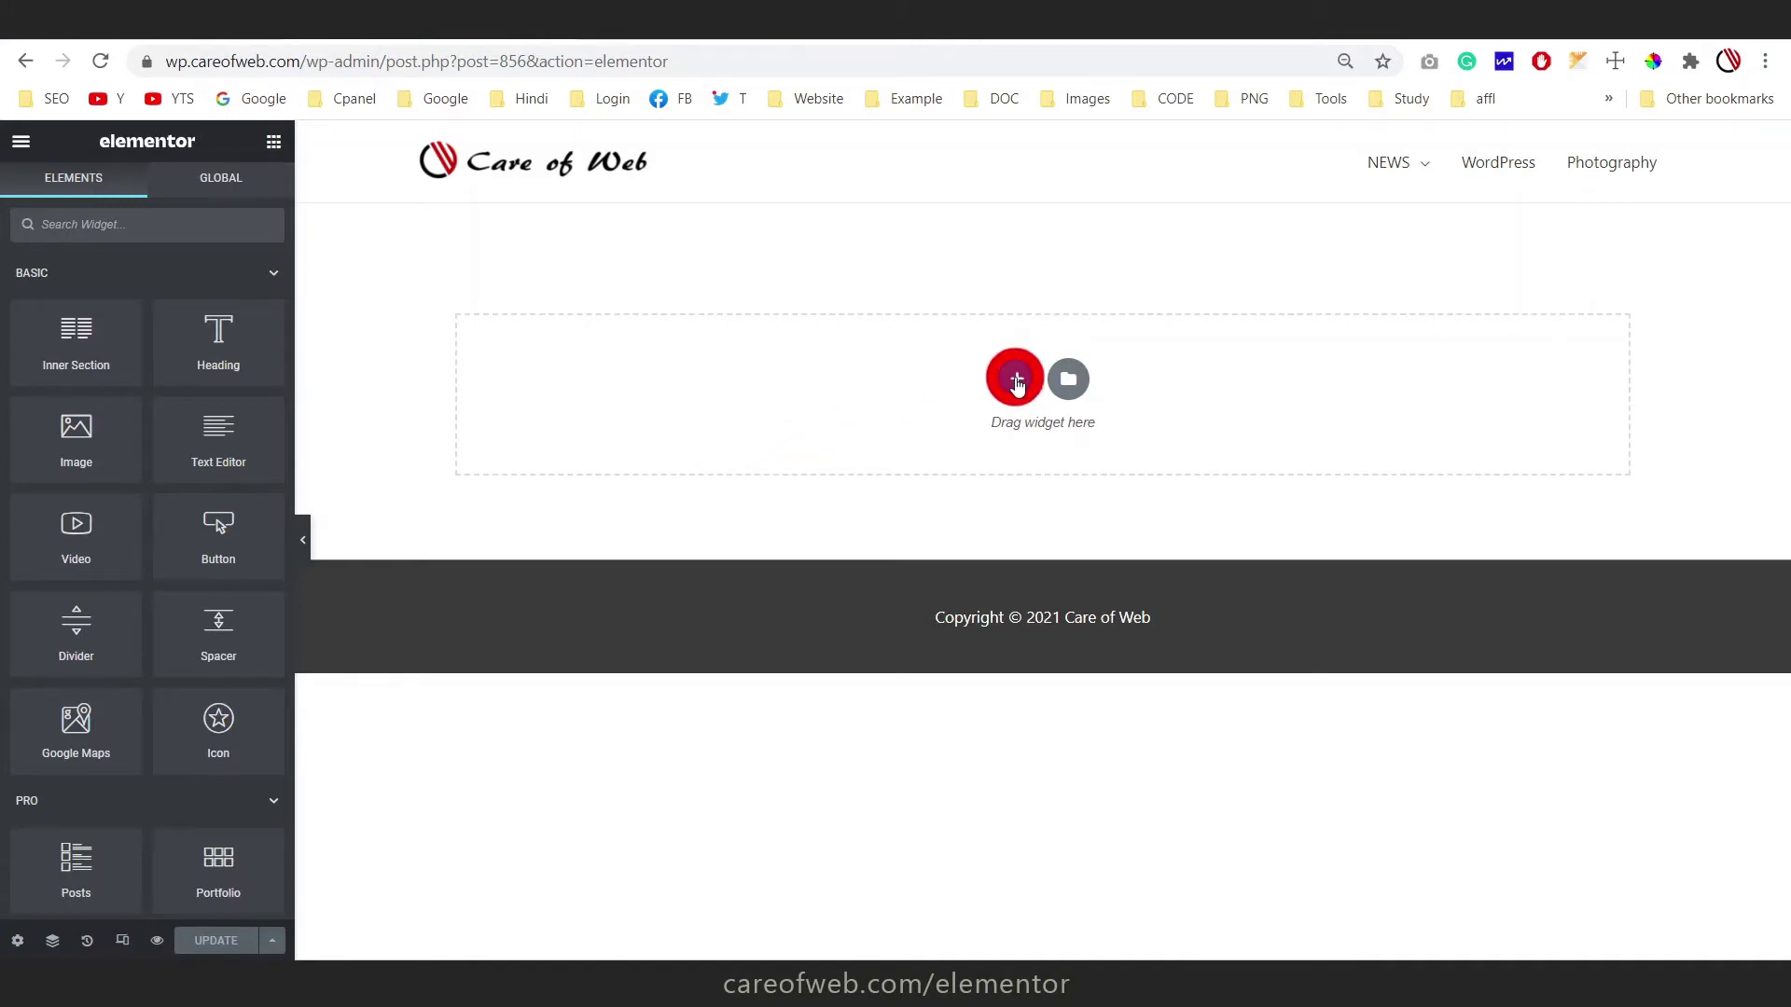
Add a new section to the page in the Elementor editor
{"action": "left_click", "coordinate": [1017, 379]}
{"action": "left_click", "coordinate": [752, 431]}
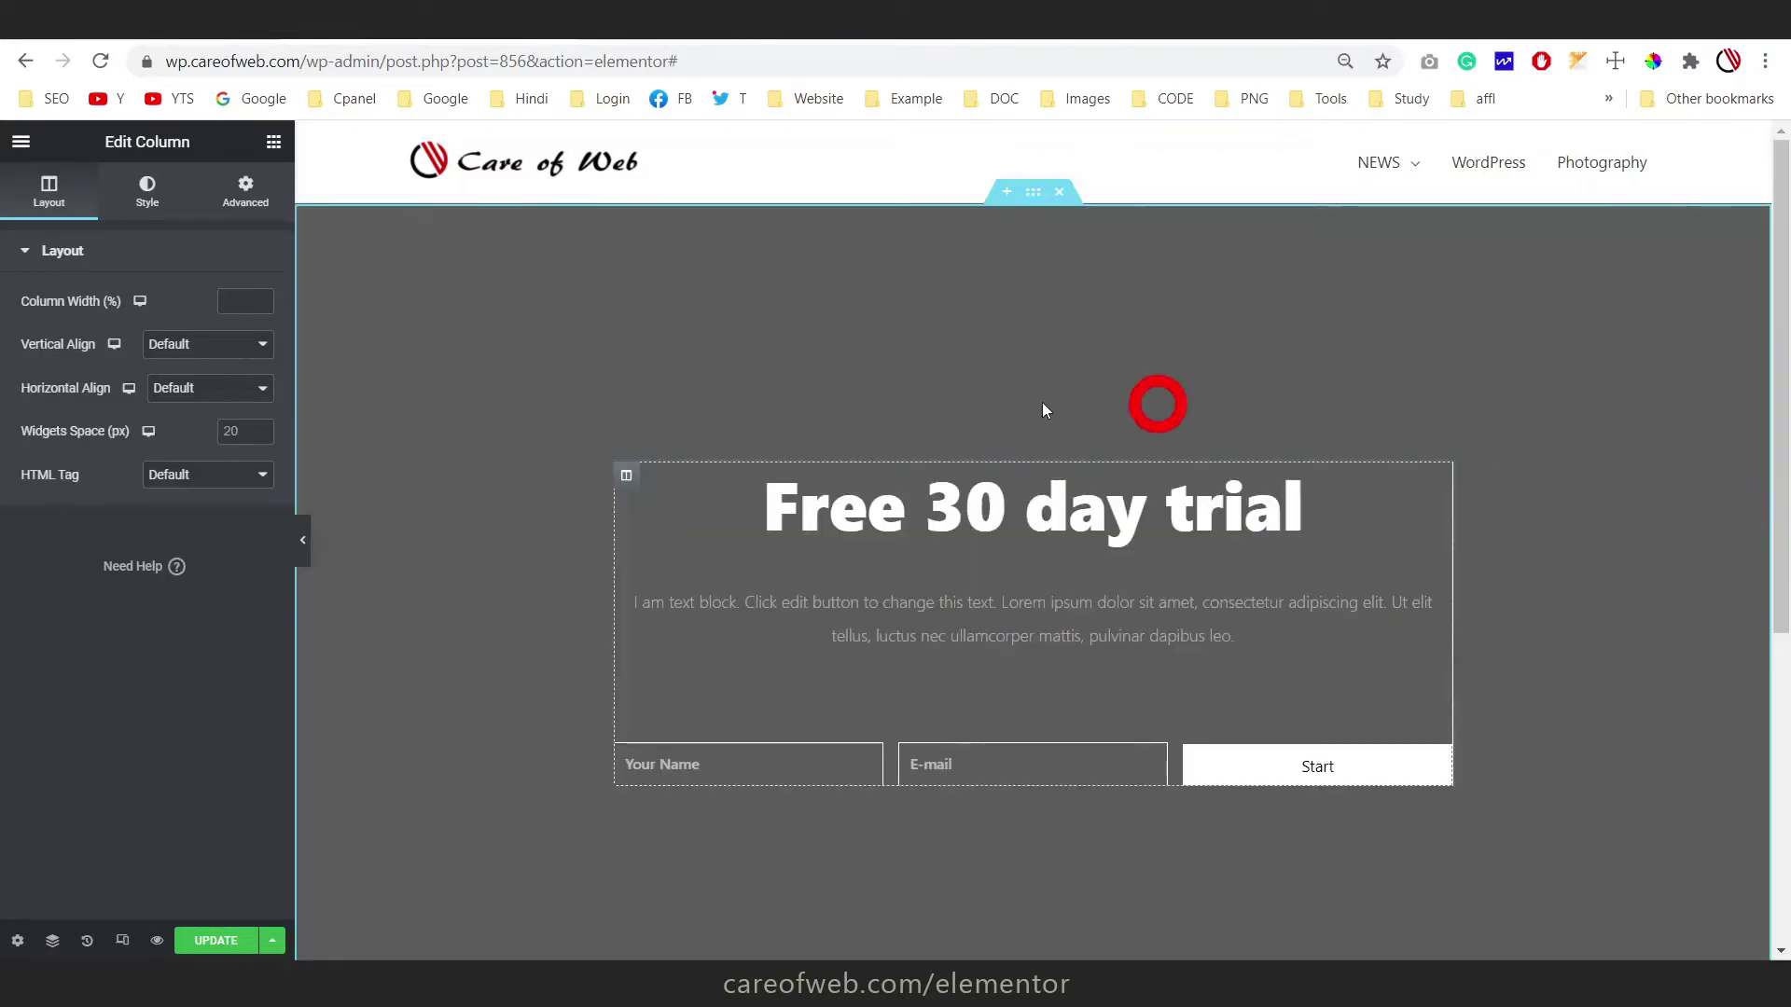
Enable the EAE - Animated Gradient Background for the section containing the "Free 30 day trial" heading
{"action": "left_click", "coordinate": [965, 327]}
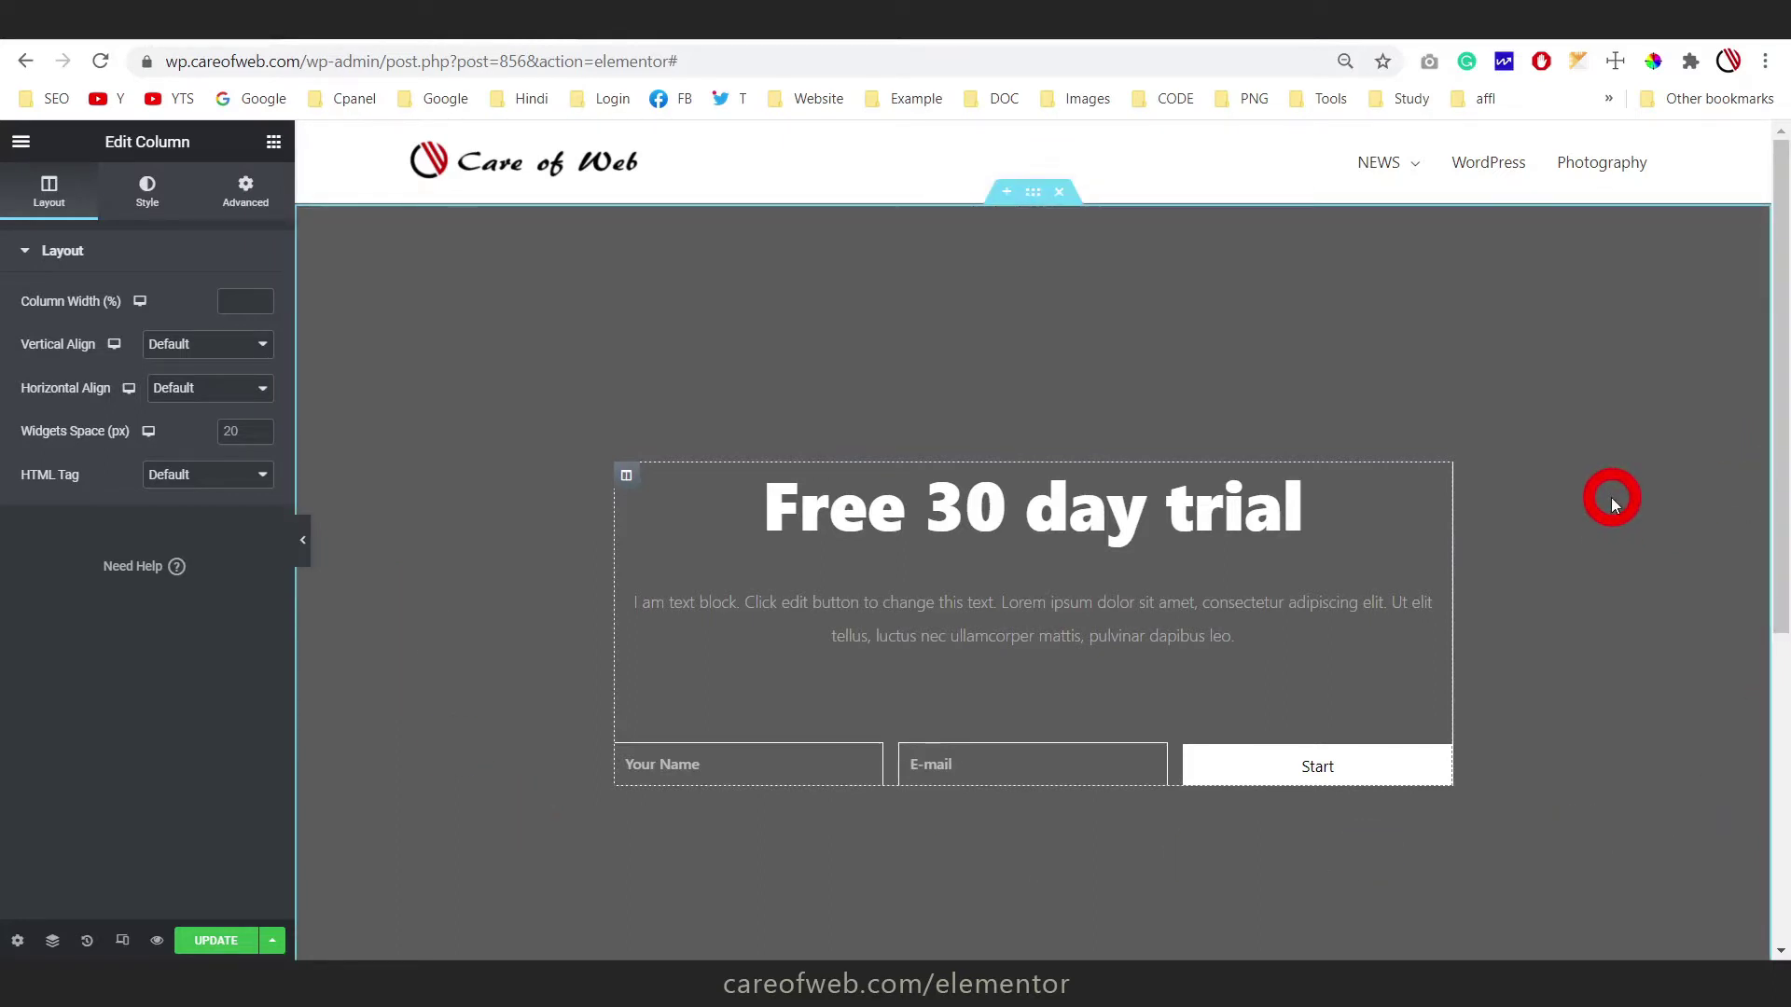
{"action": "left_click", "coordinate": [1035, 198]}
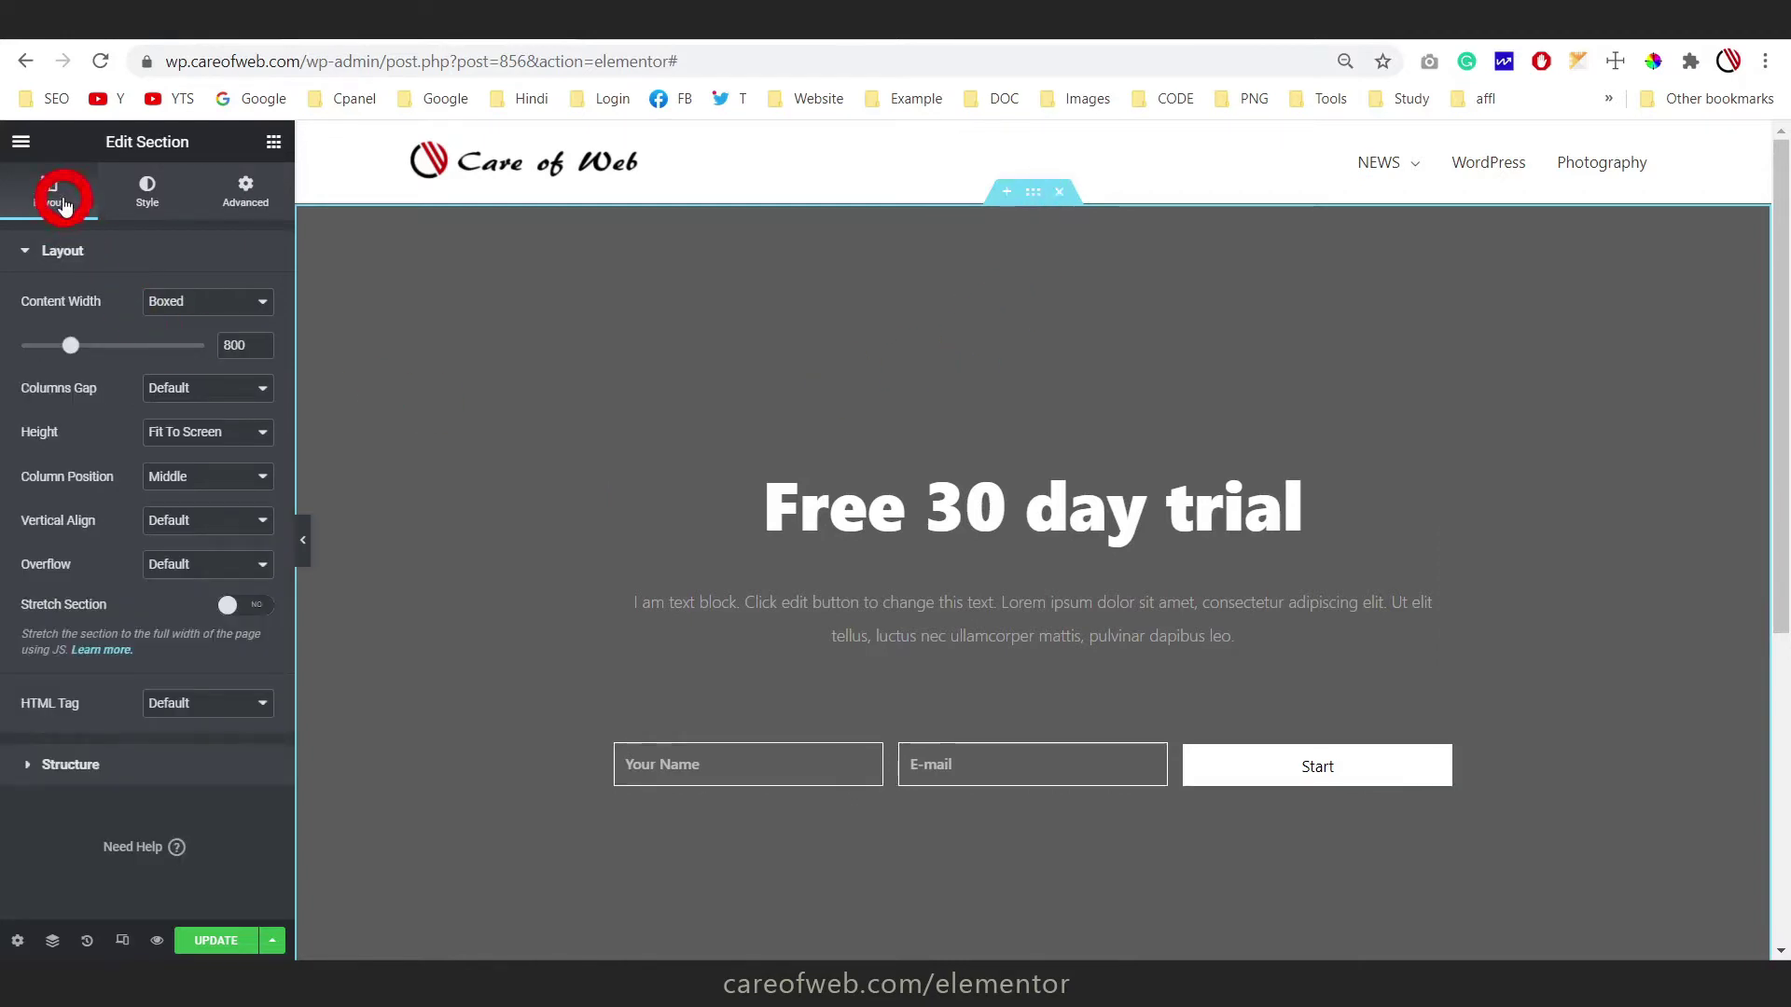
{"action": "left_click", "coordinate": [146, 189]}
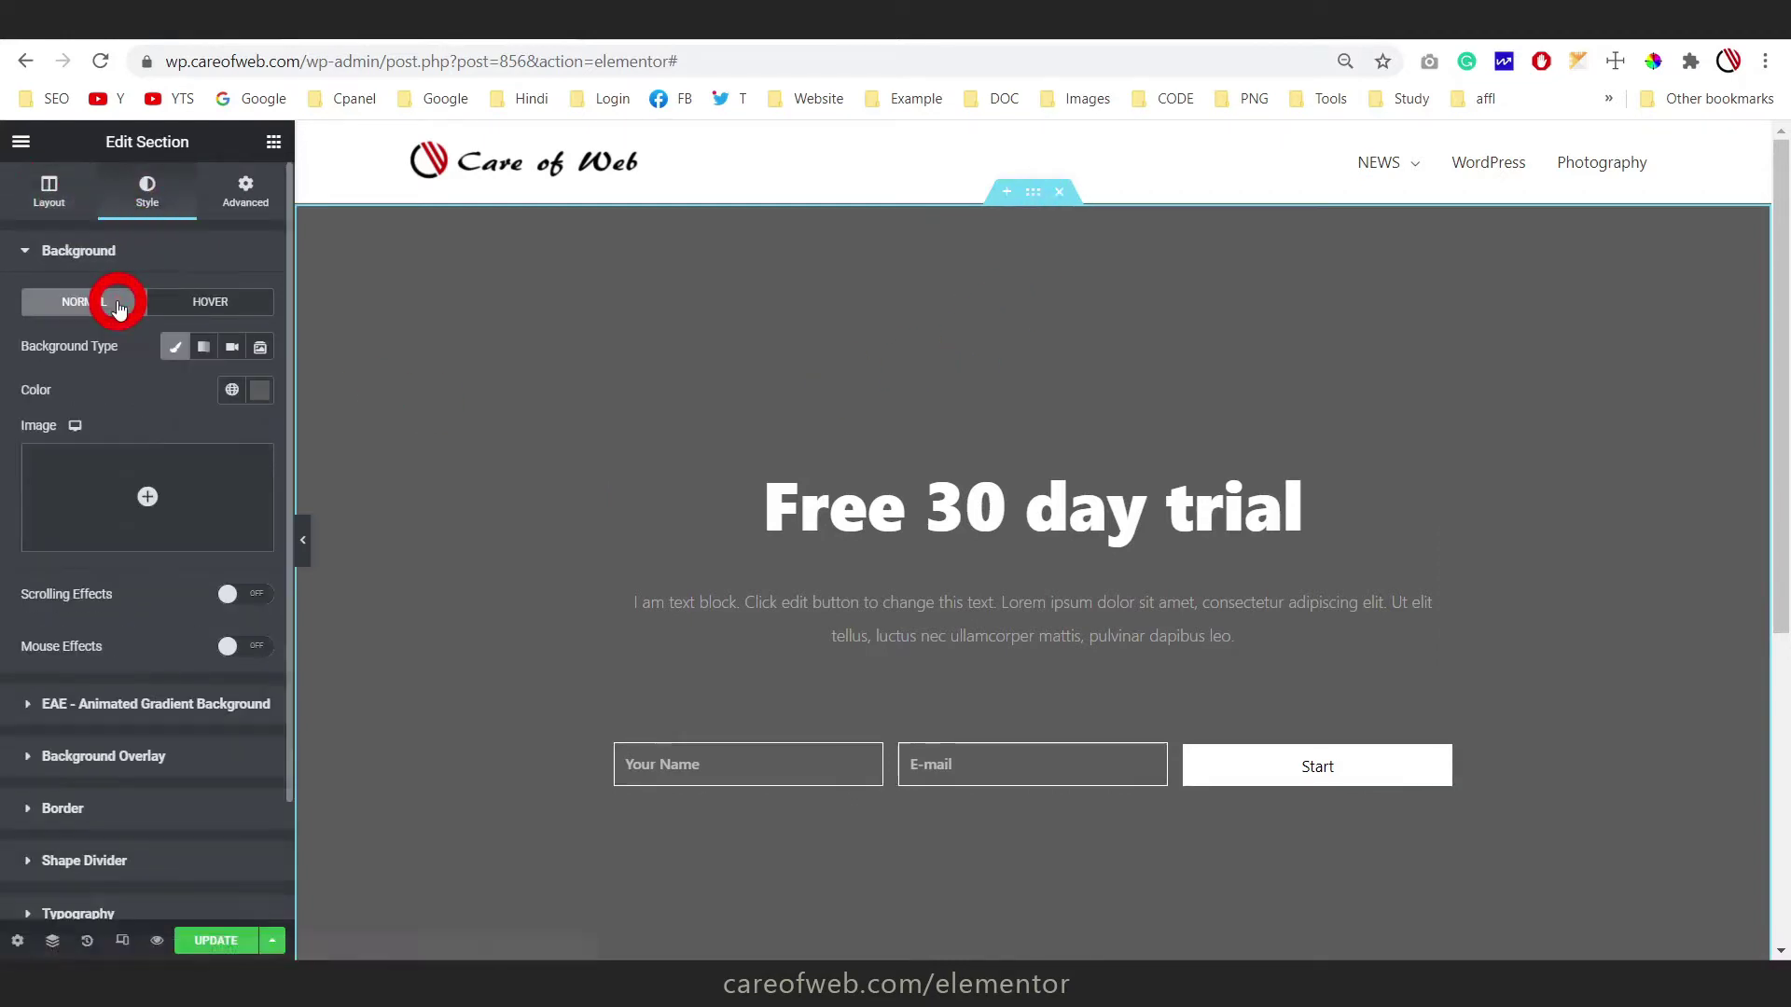
{"action": "scroll", "coordinate": [20, 373], "scroll_direction": "down", "scroll_amount": 2}
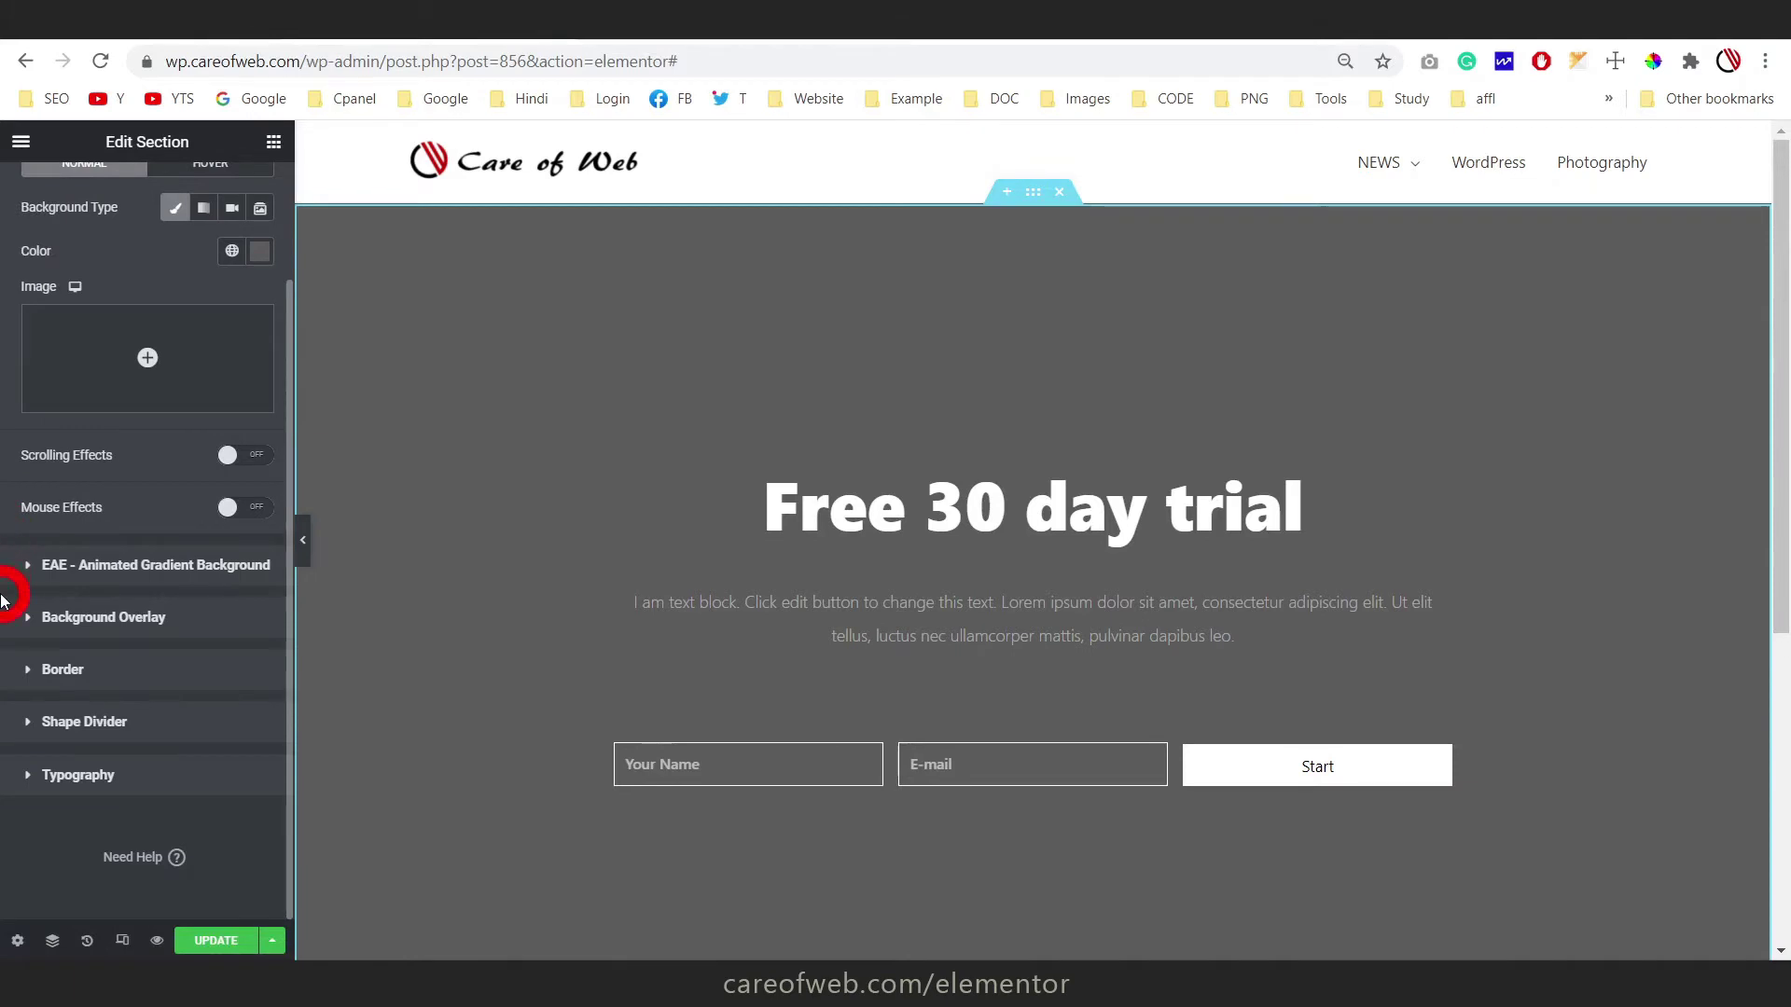
{"action": "key", "text": "ctrl+plus"}
{"action": "key", "text": "ctrl+plus"}
{"action": "scroll", "coordinate": [140, 347], "scroll_direction": "down", "scroll_amount": 3}
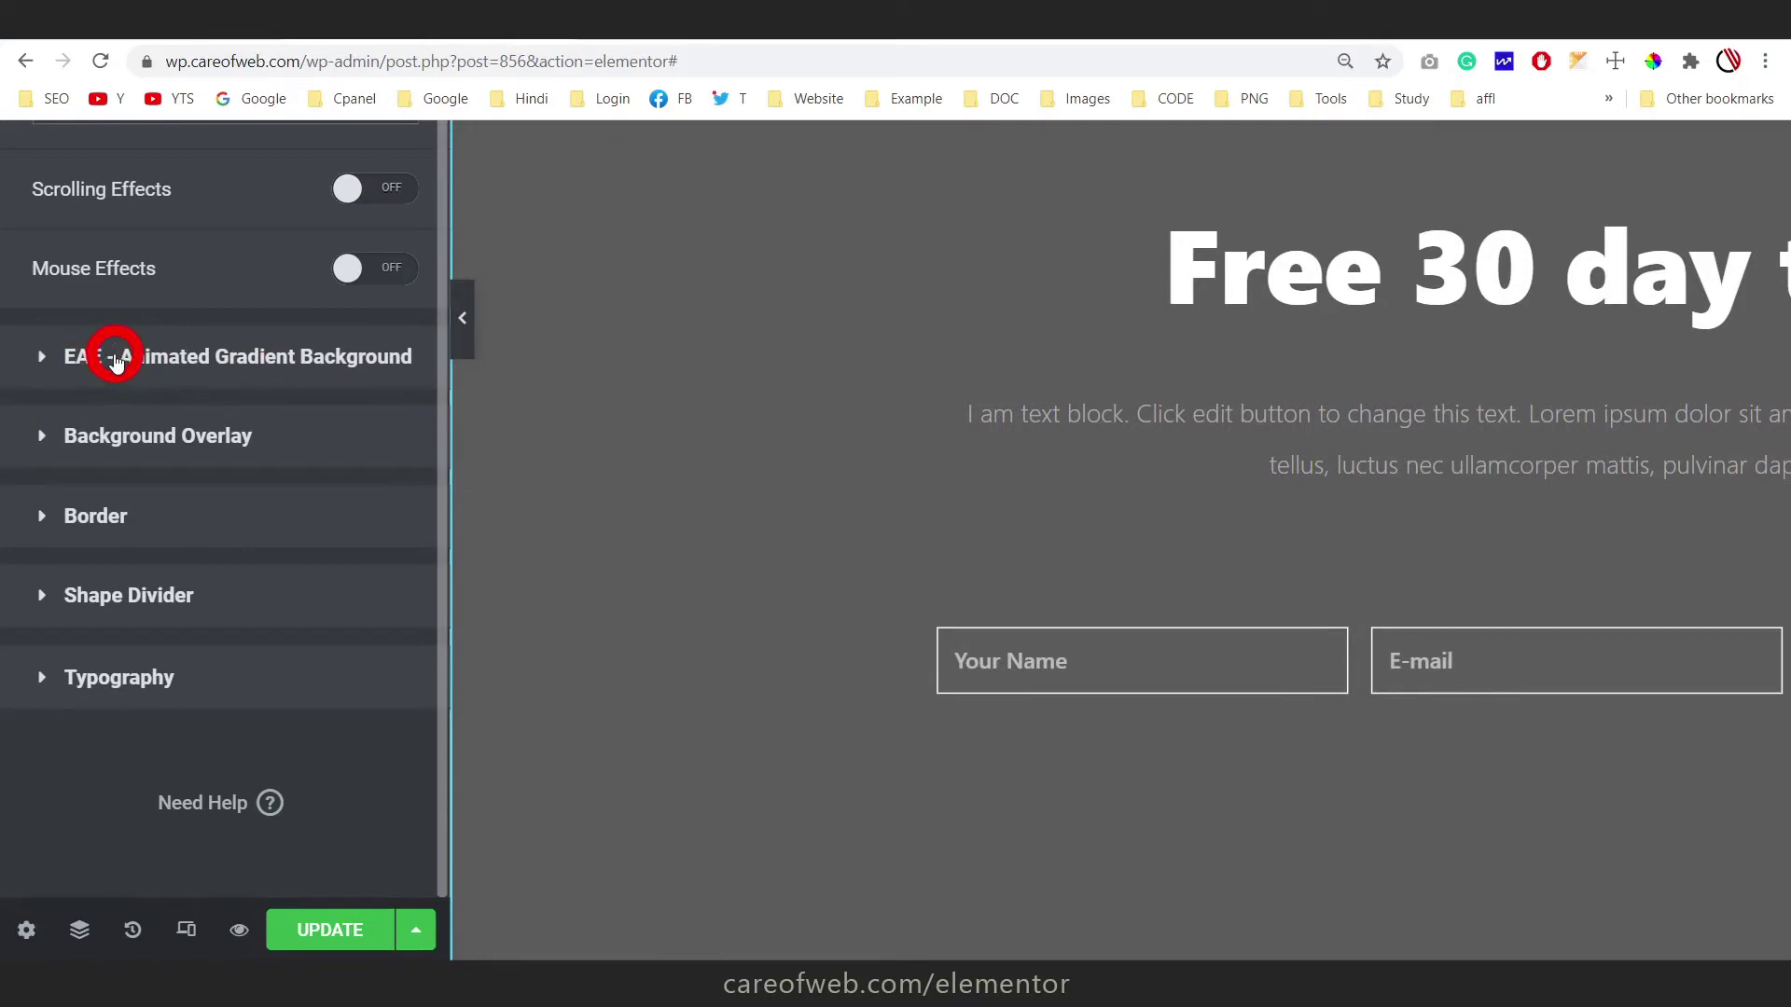
{"action": "scroll", "coordinate": [215, 383], "scroll_direction": "up", "scroll_amount": 3}
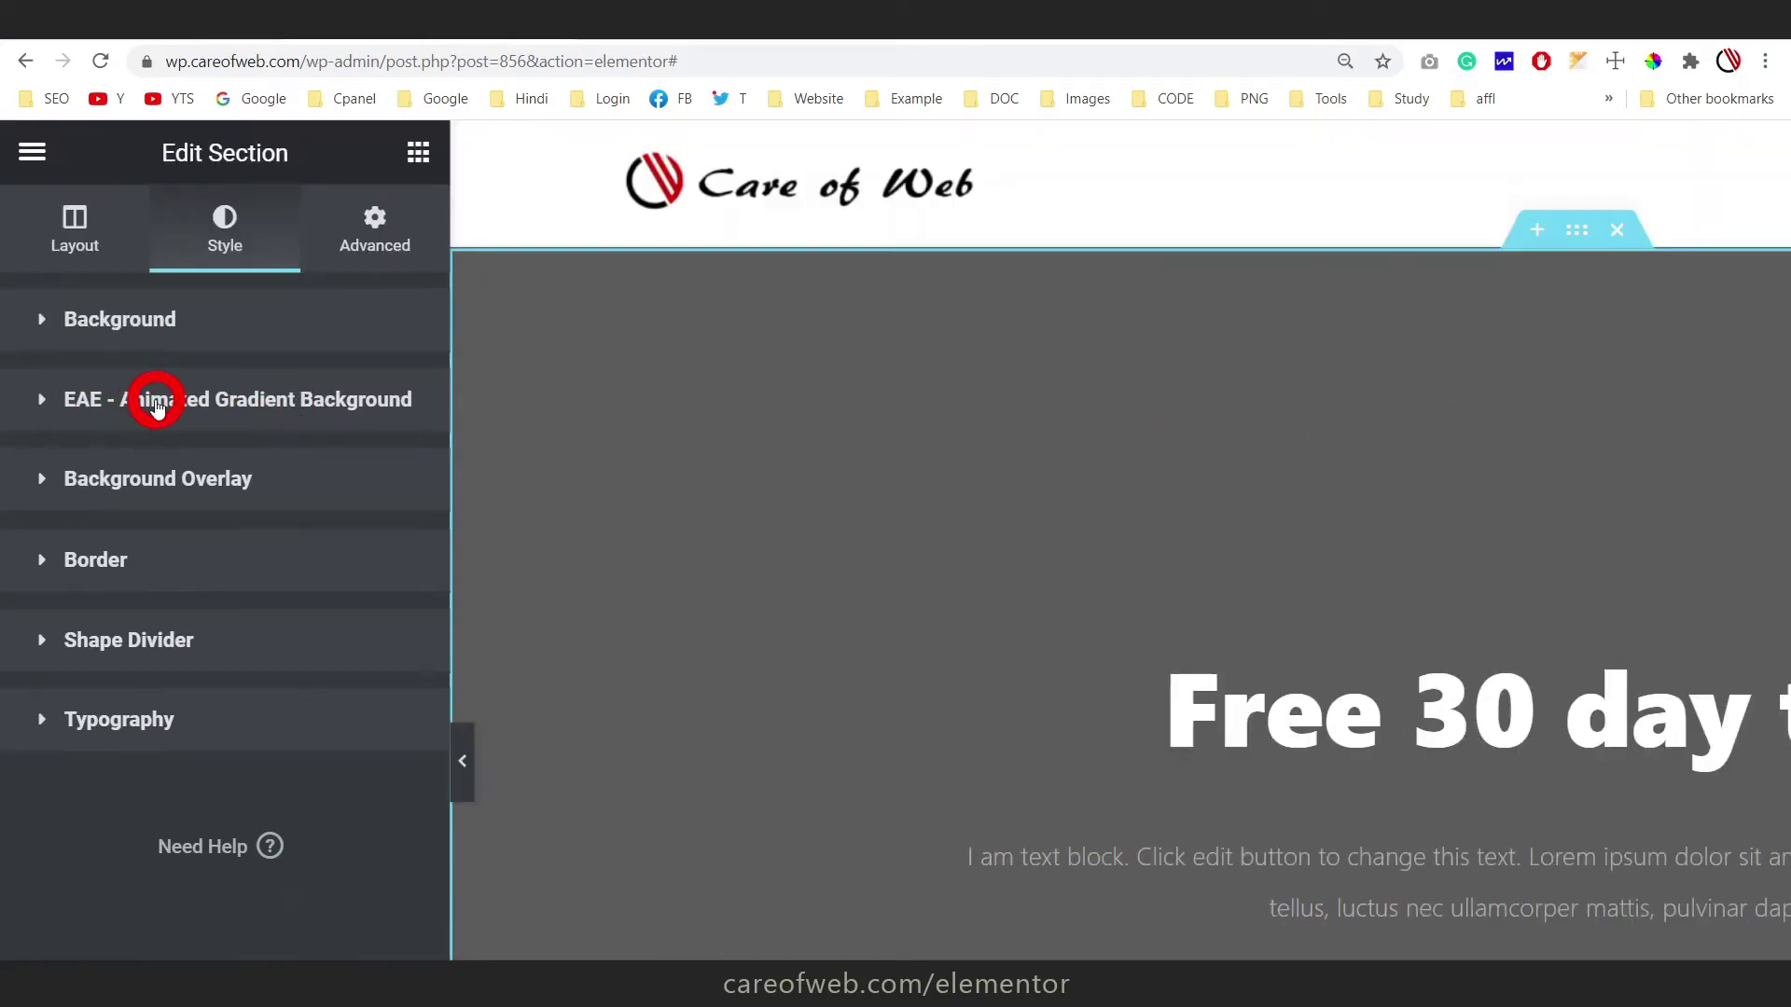
{"action": "left_click", "coordinate": [156, 407]}
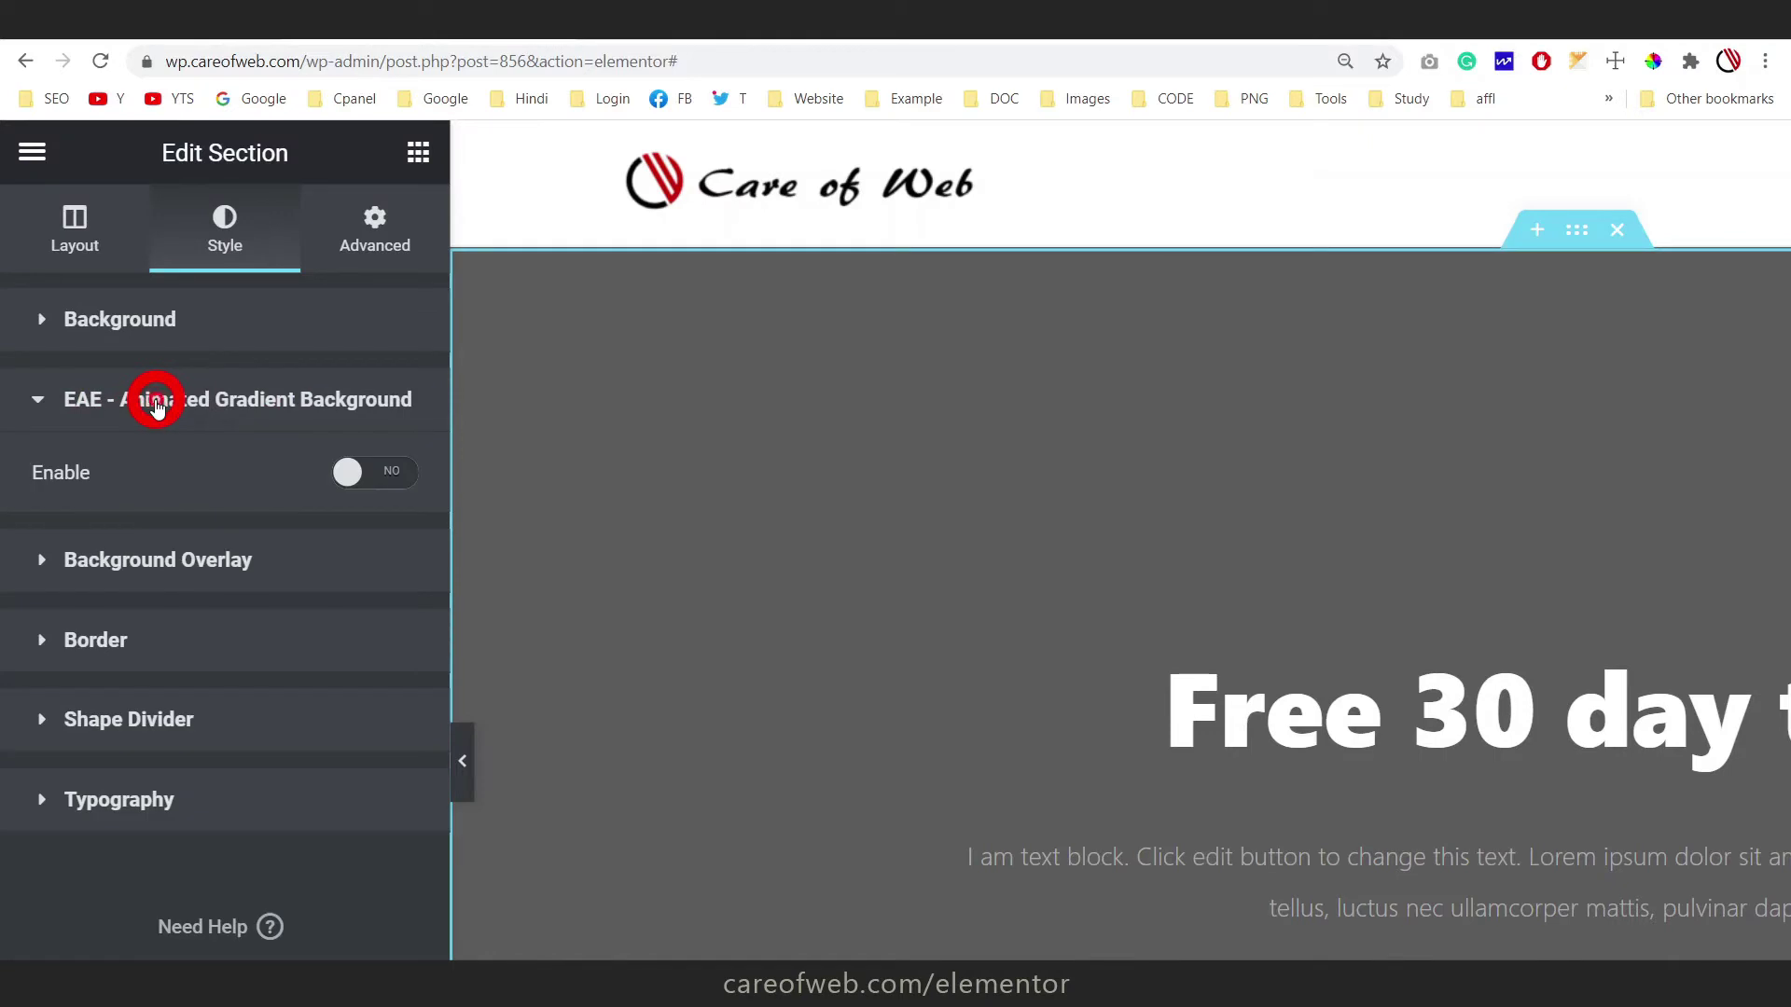
{"action": "left_click", "coordinate": [392, 474]}
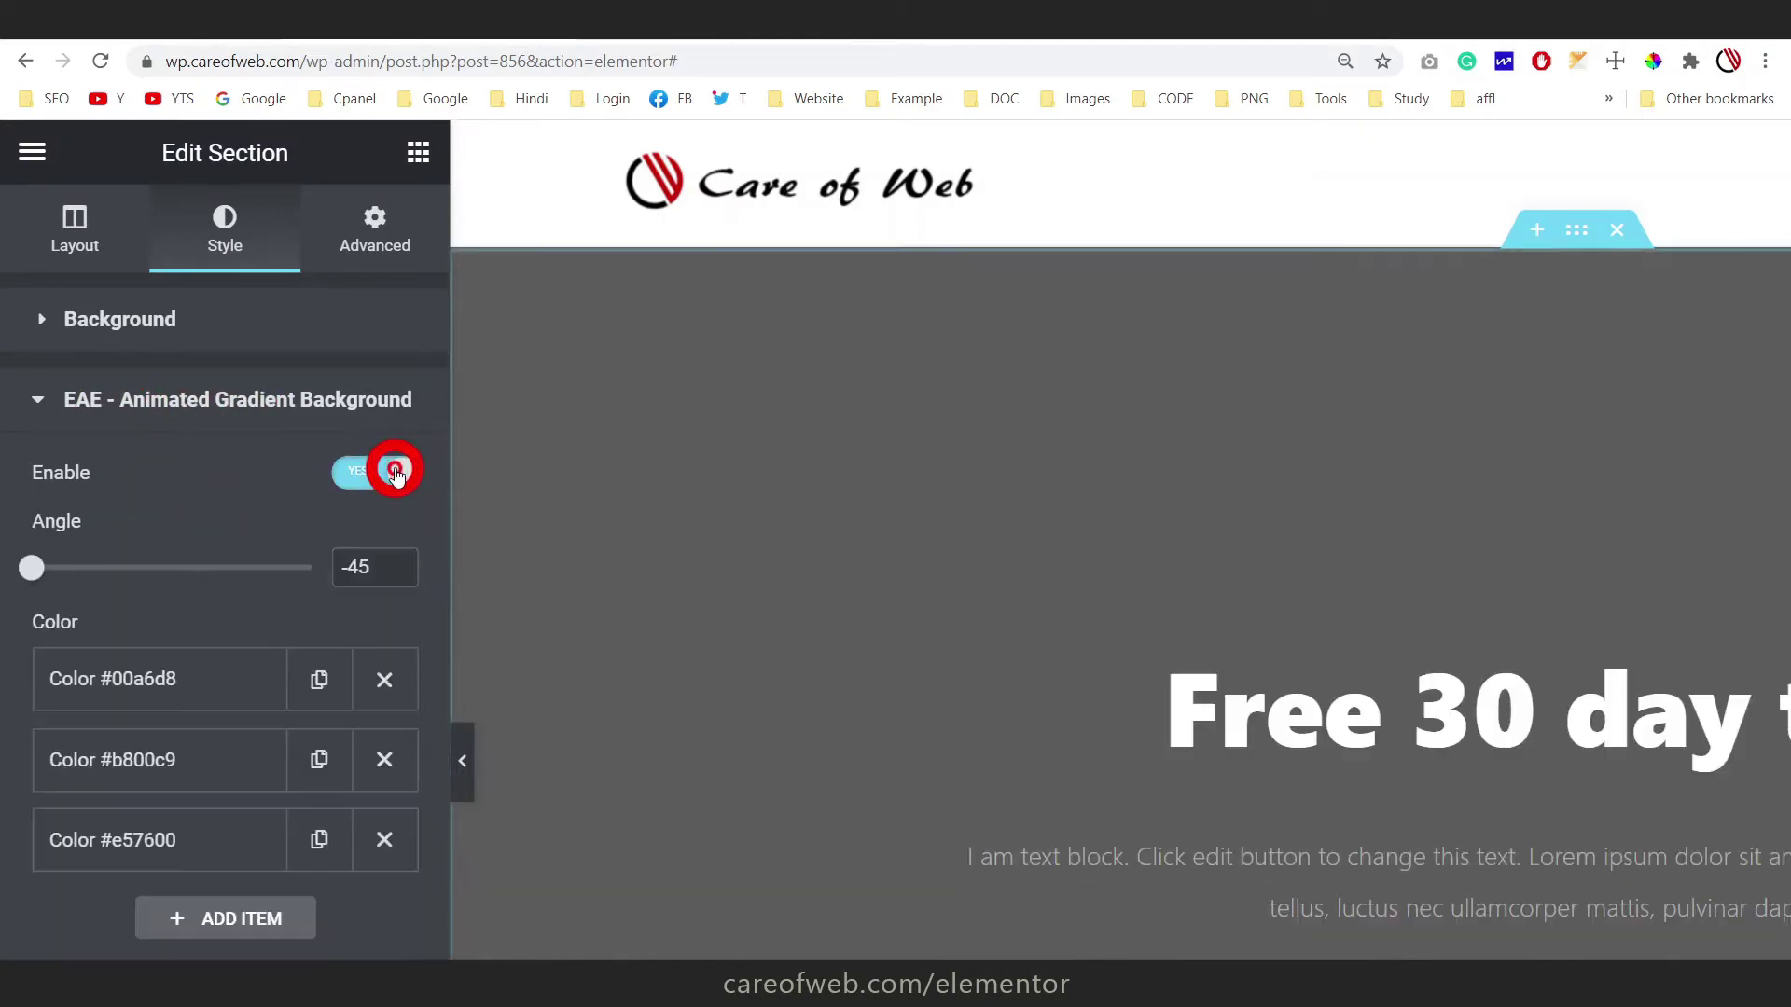
Inspect the color options of the first gradient color, #00a6d8, including the global colors list
{"action": "key", "text": "ctrl+minus"}
{"action": "key", "text": "ctrl+minus"}
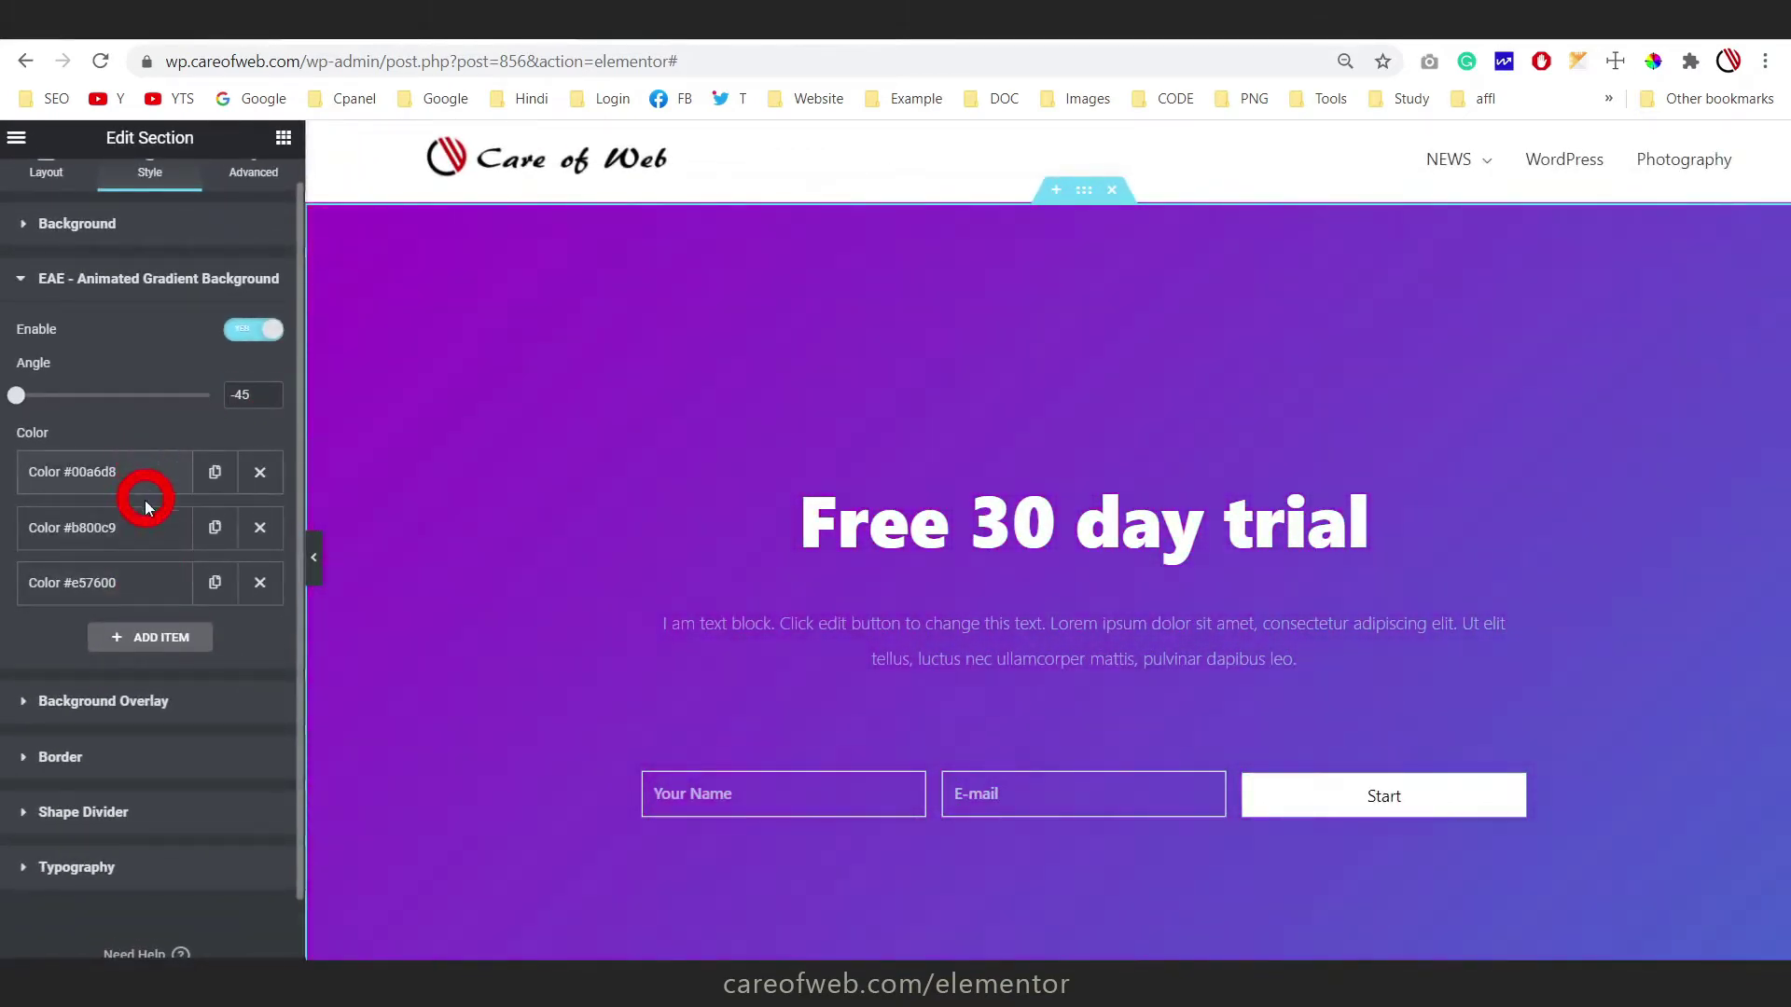
{"action": "key", "text": "ctrl+minus"}
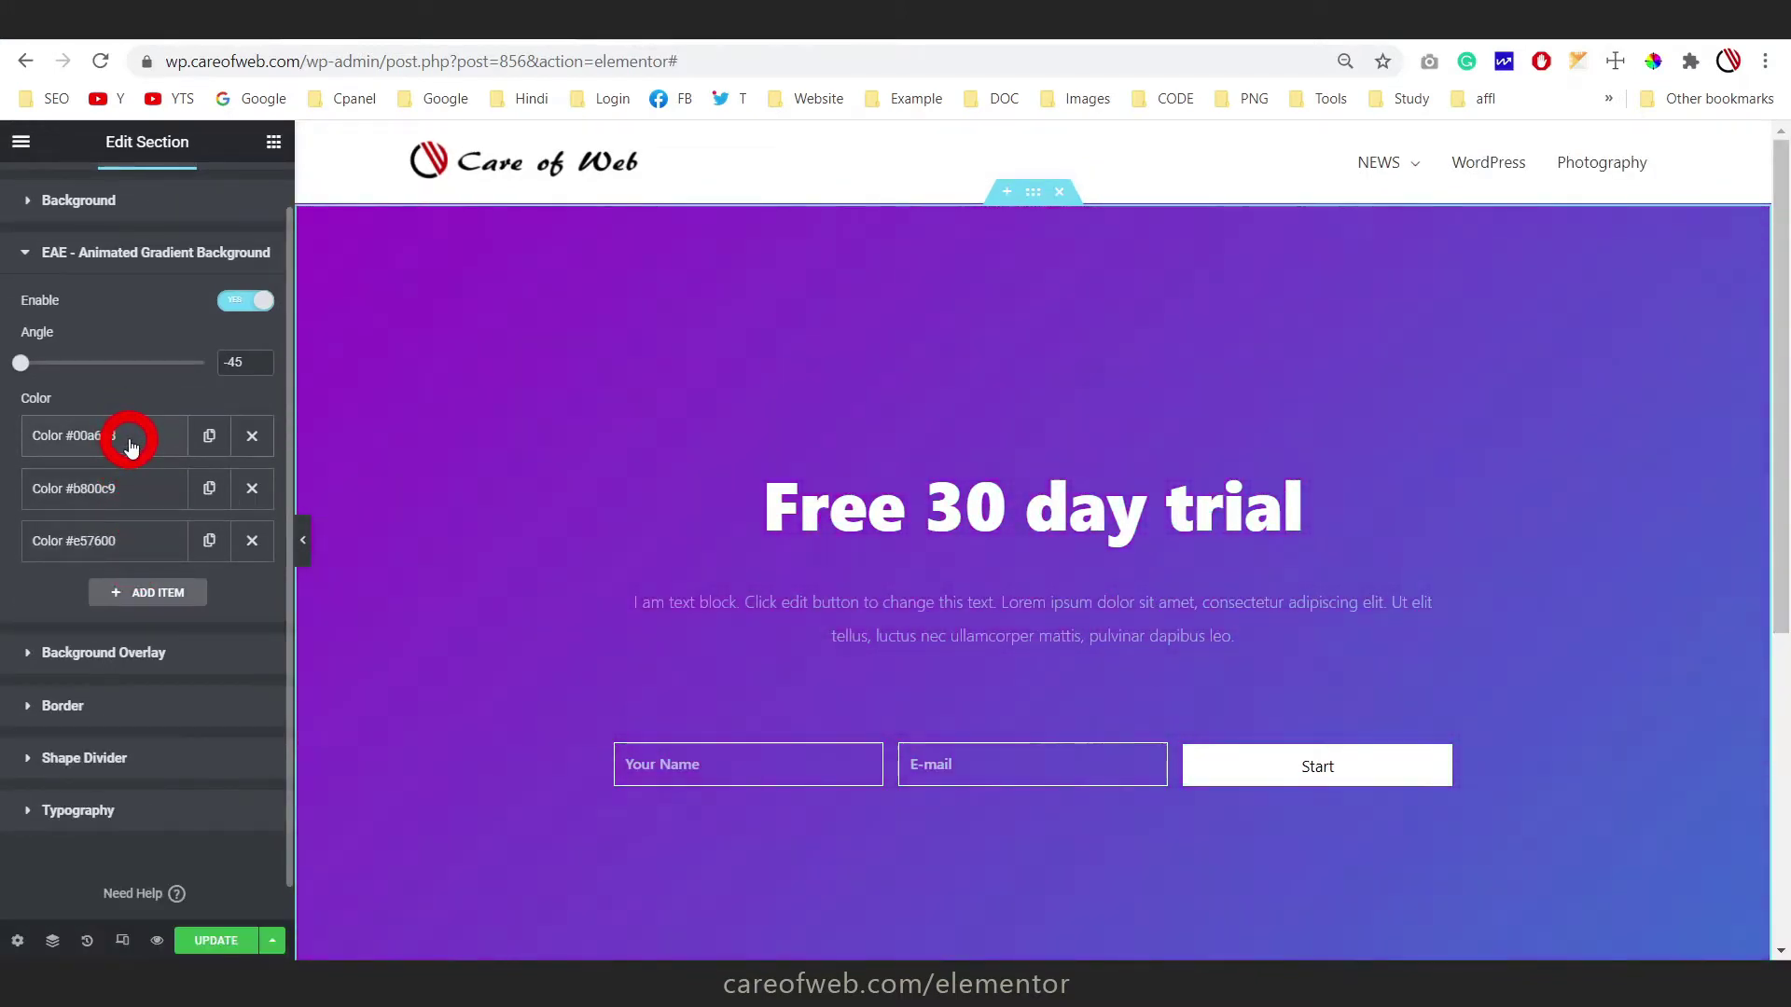
{"action": "left_click", "coordinate": [130, 443]}
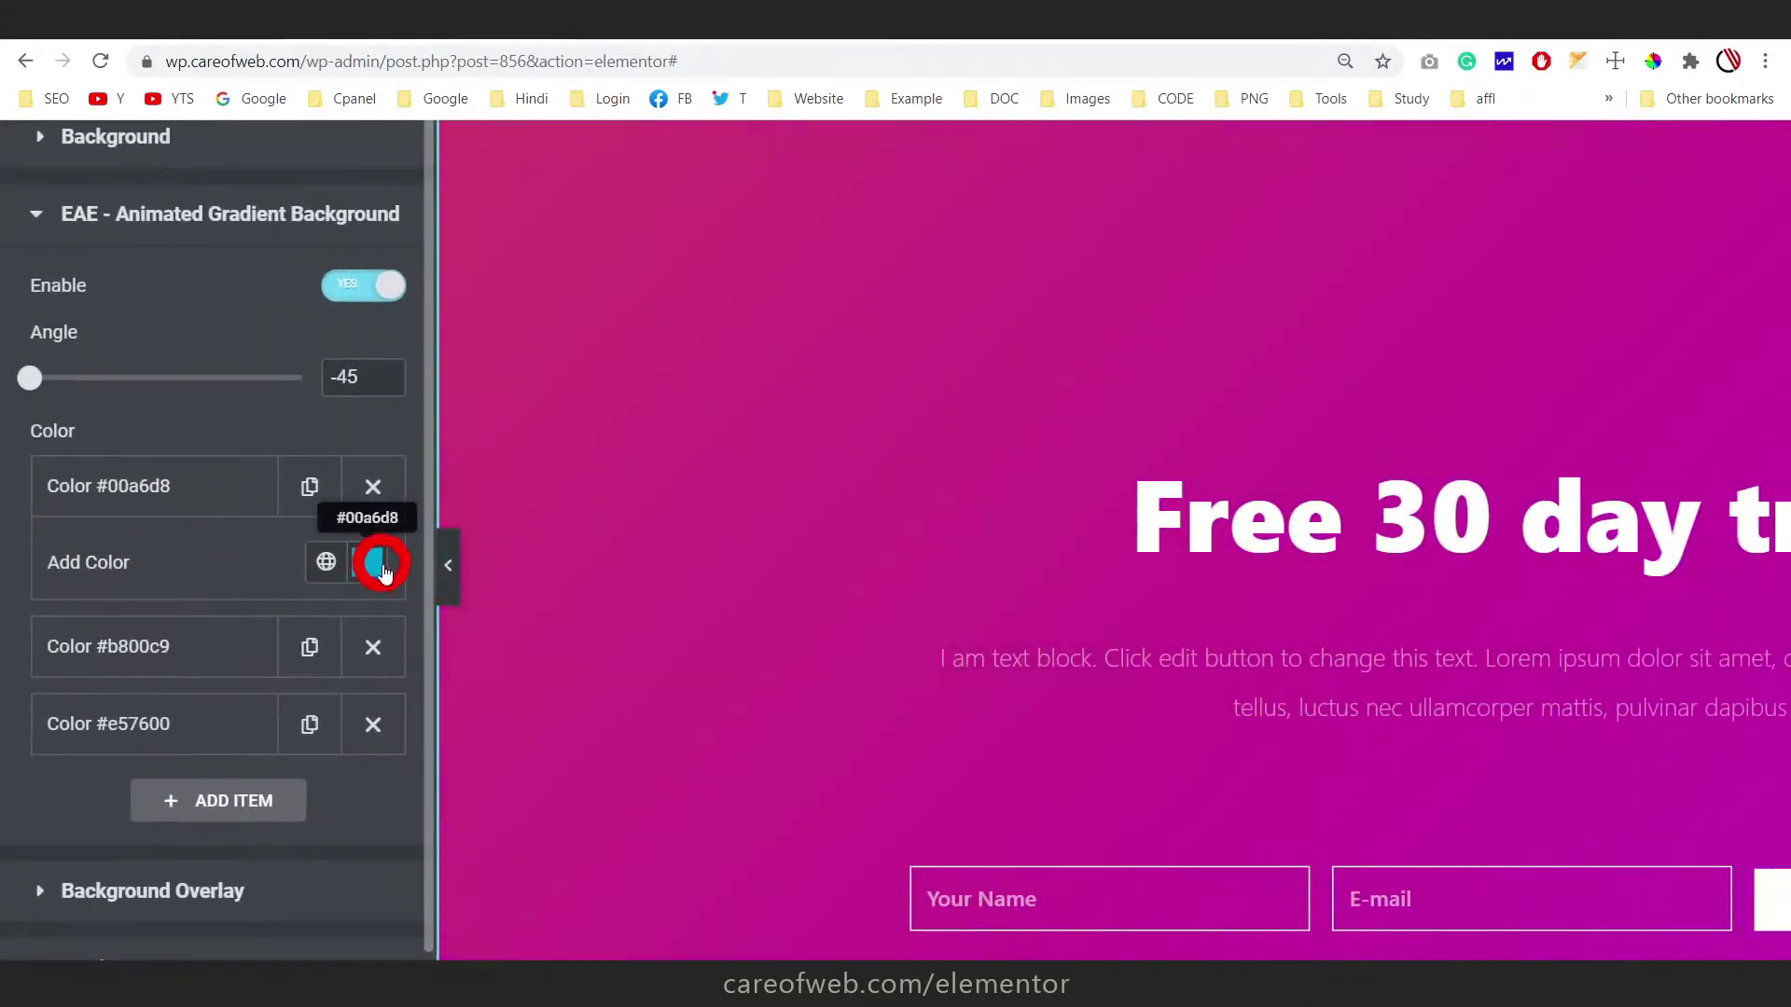
{"action": "left_click", "coordinate": [327, 562]}
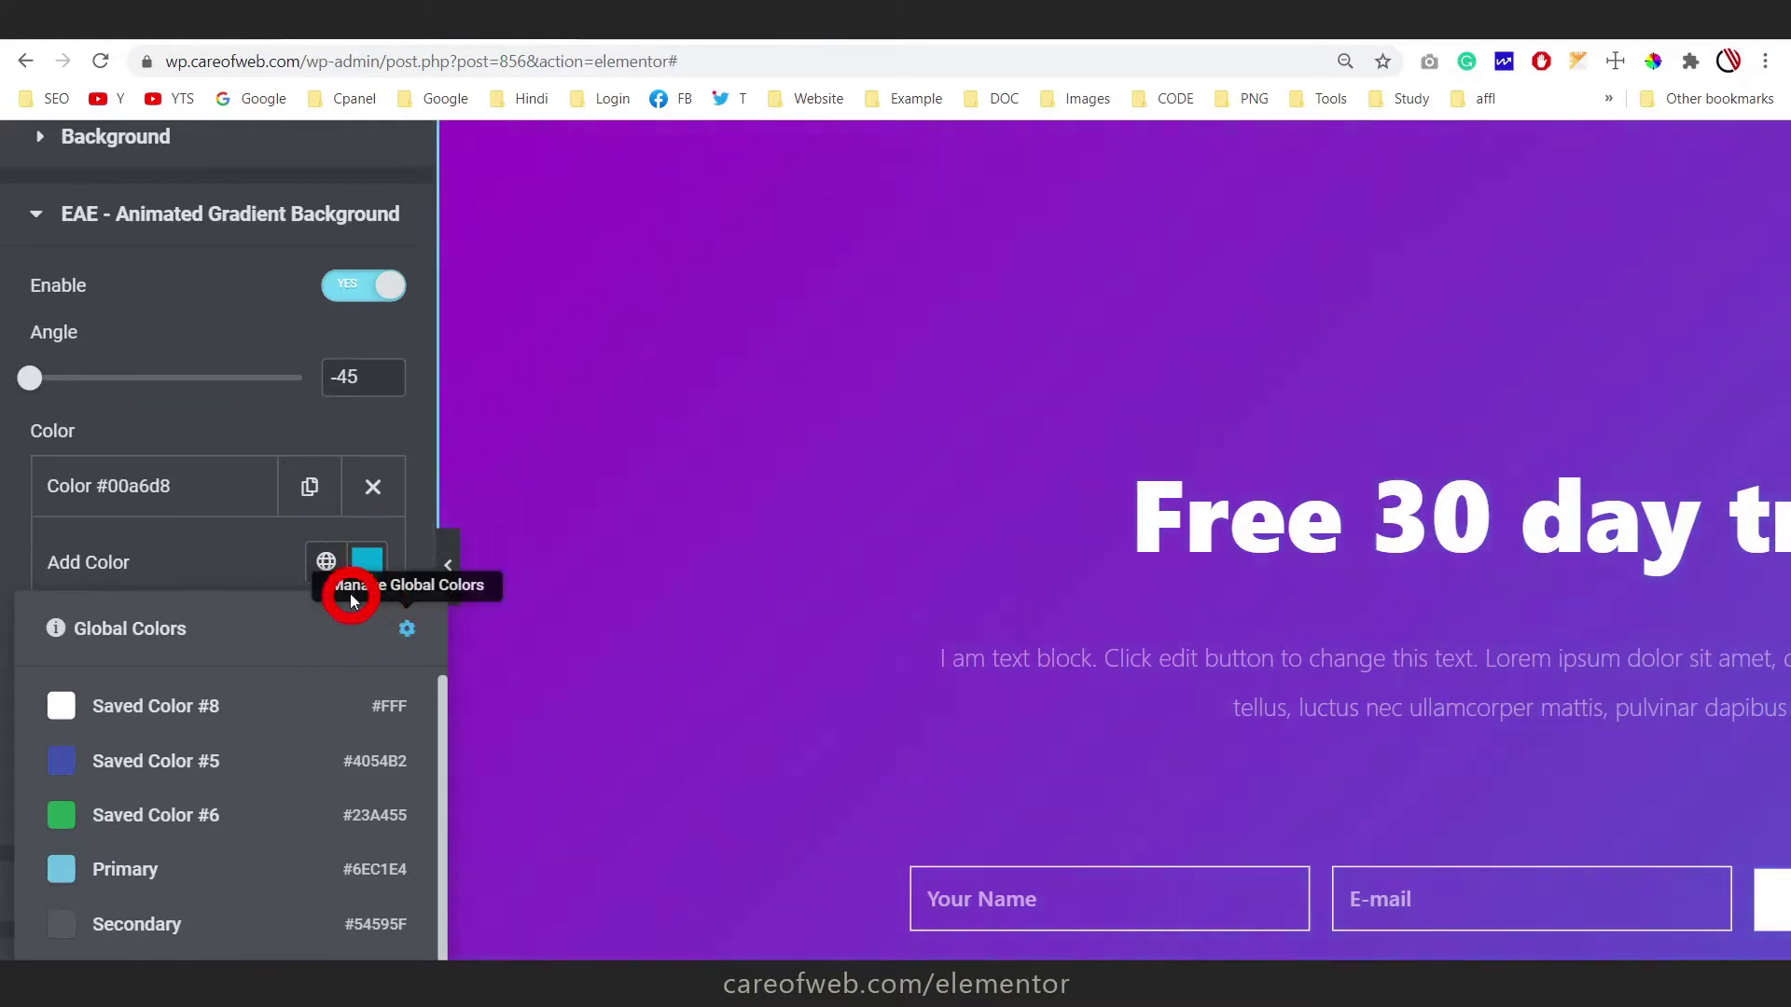
{"action": "left_click", "coordinate": [266, 565]}
{"action": "left_click", "coordinate": [229, 489]}
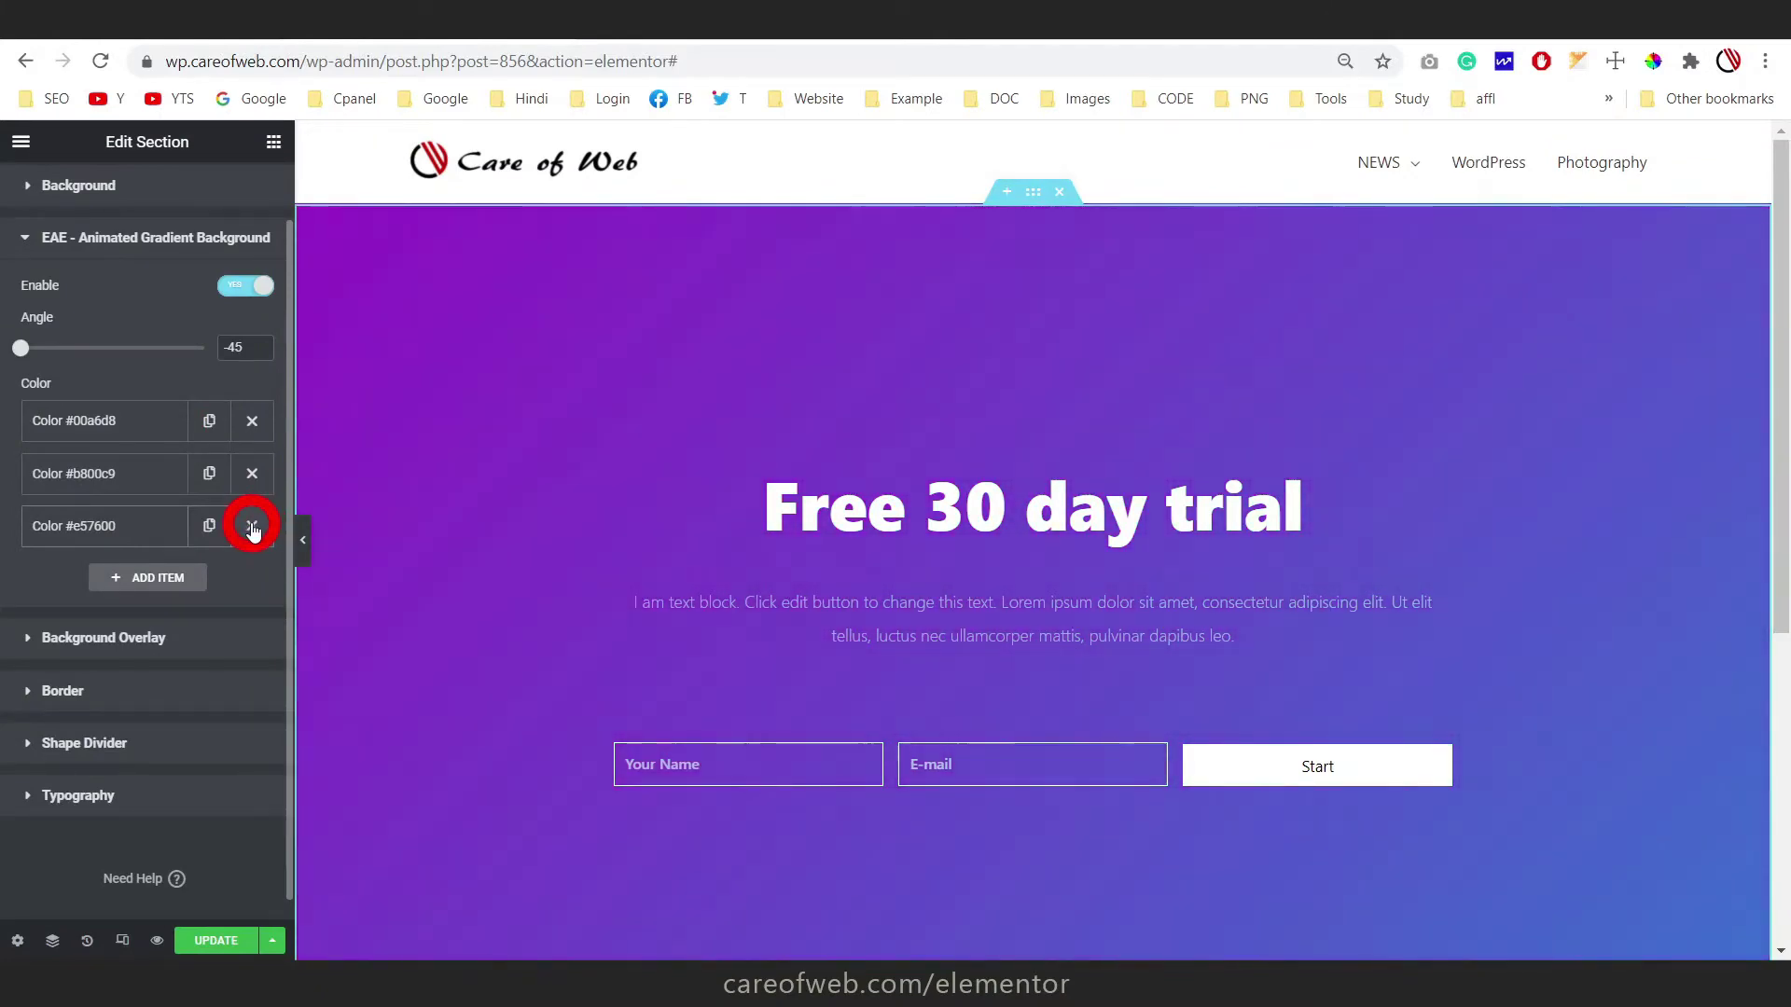
Remove the #e57600 color from the animated gradient and add two new color items
{"action": "left_click", "coordinate": [252, 526]}
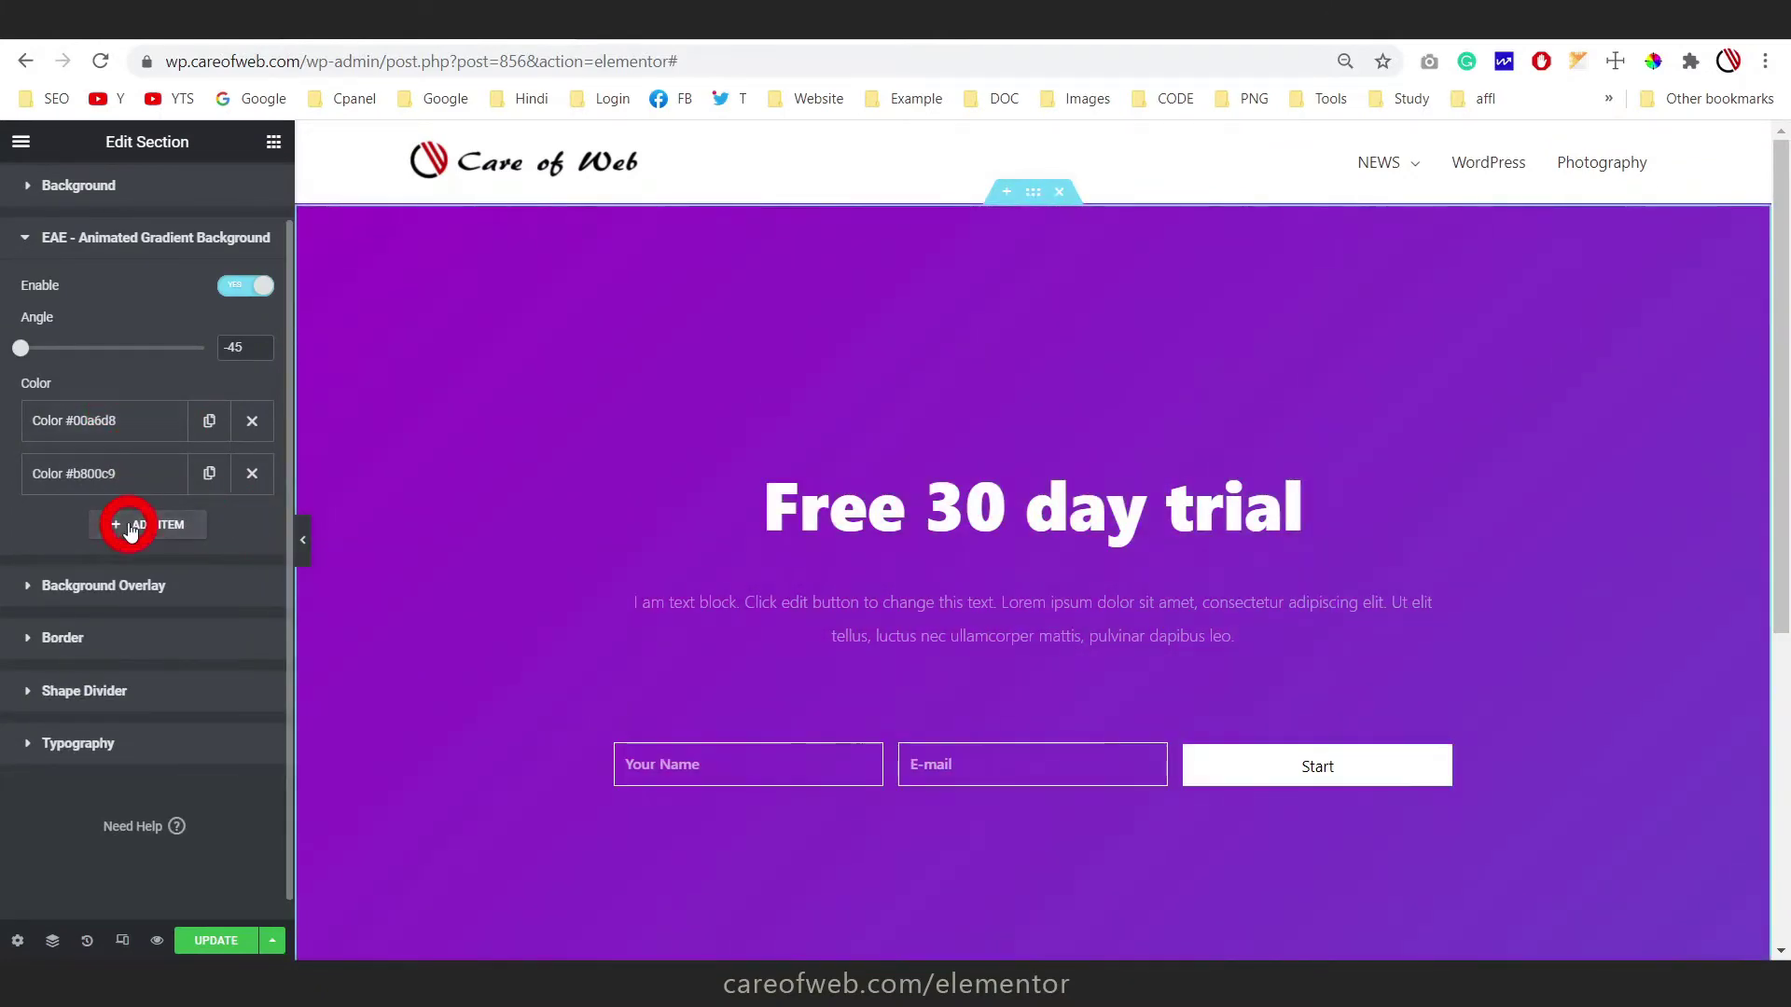
{"action": "left_click", "coordinate": [144, 528]}
{"action": "left_click", "coordinate": [142, 661]}
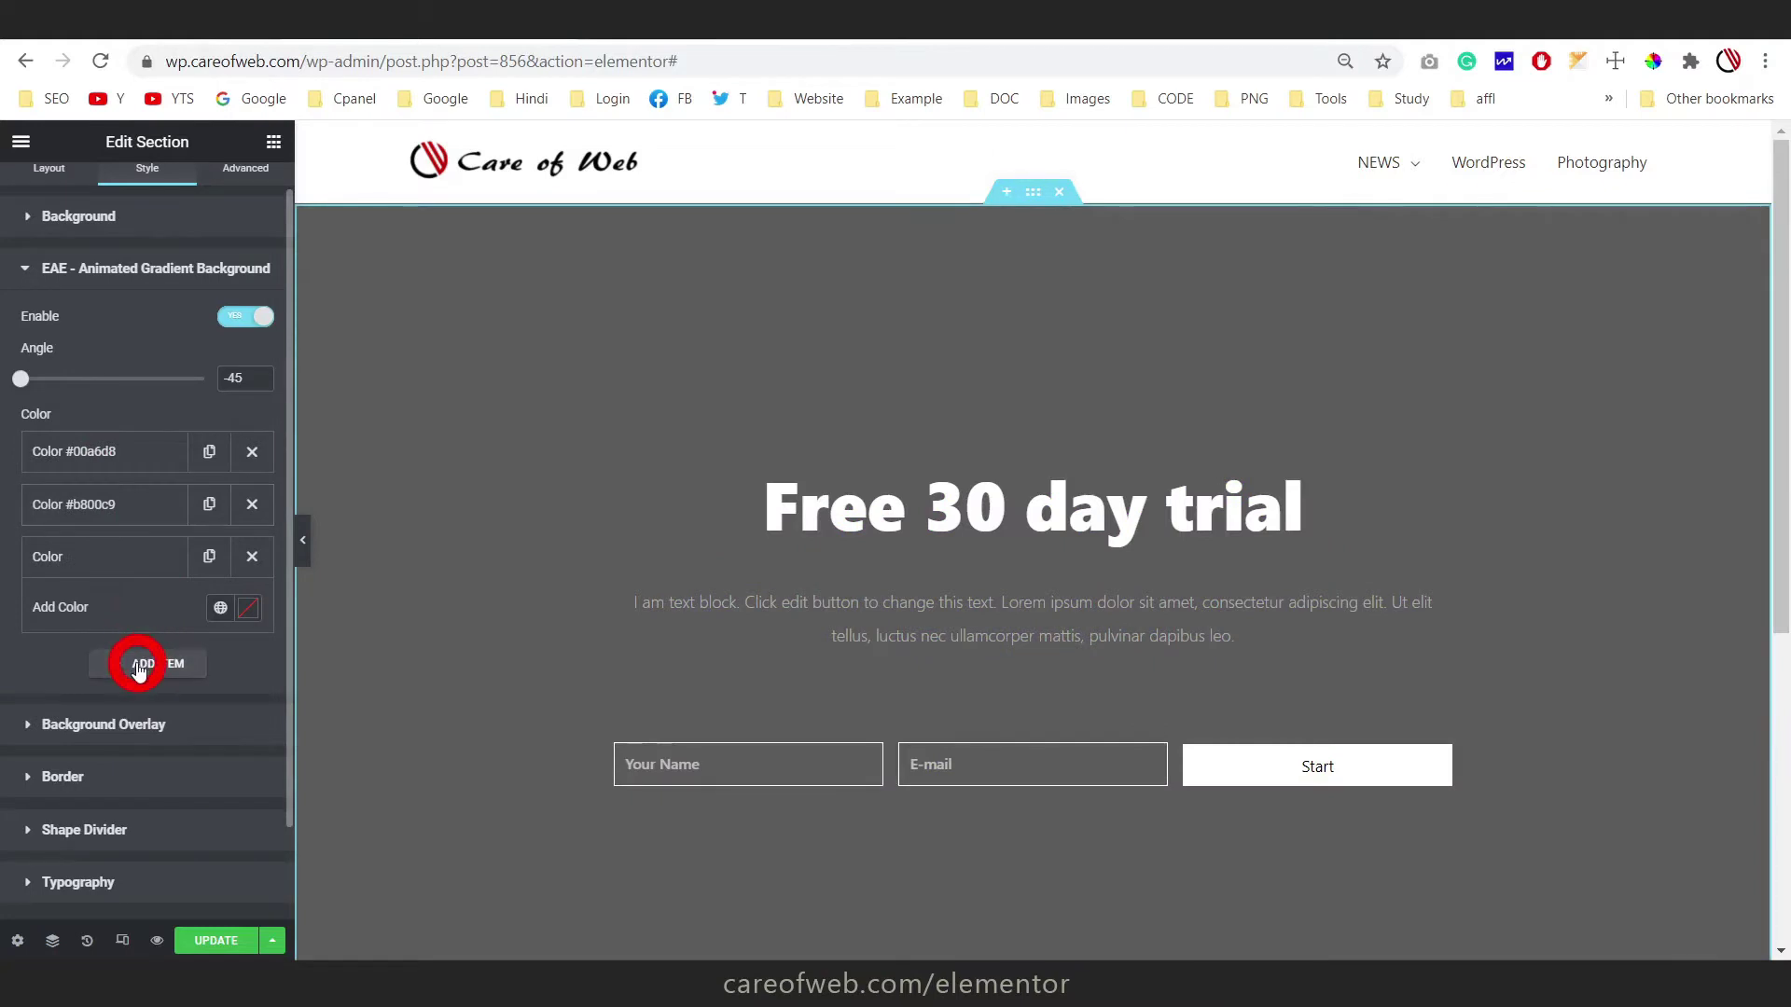
Set the third gradient color to the red #E71919
{"action": "left_click", "coordinate": [144, 557]}
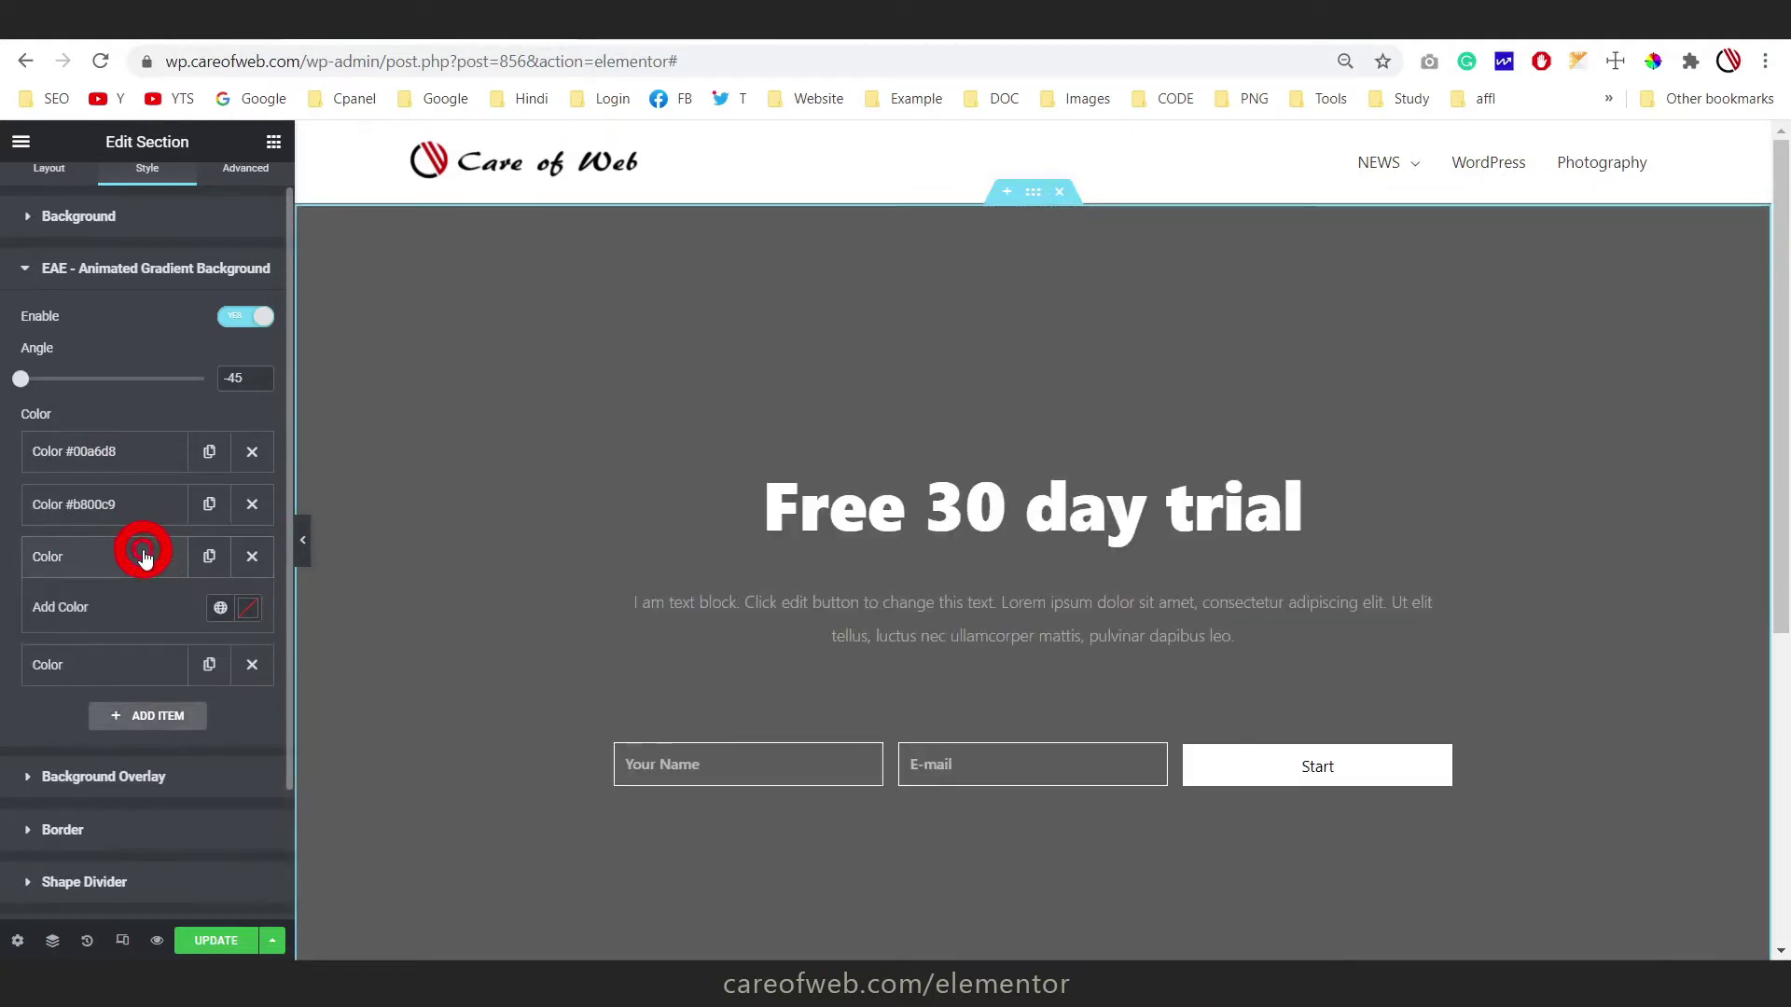
{"action": "left_click", "coordinate": [250, 607]}
{"action": "left_click_drag", "start_coordinate": [336, 377], "coordinate": [353, 333]}
{"action": "left_click", "coordinate": [102, 559]}
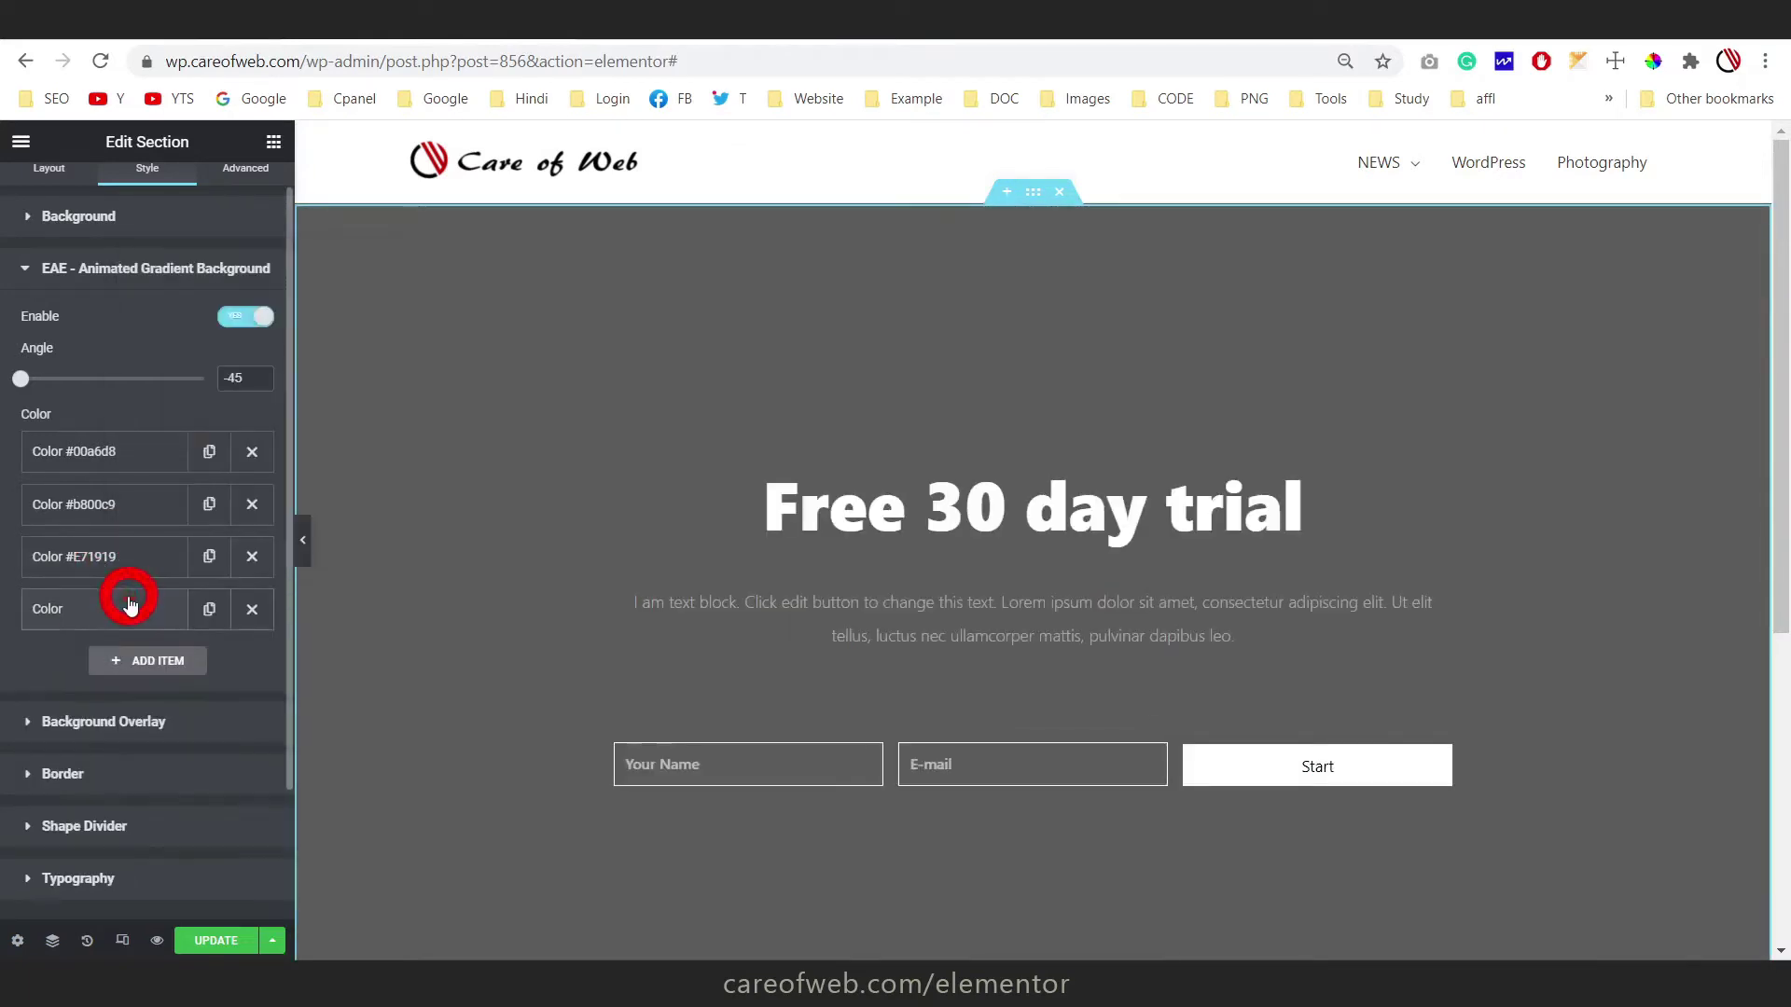
Set the fourth gradient color to the yellow #EDE20F
{"action": "left_click", "coordinate": [130, 611]}
{"action": "left_click", "coordinate": [250, 662]}
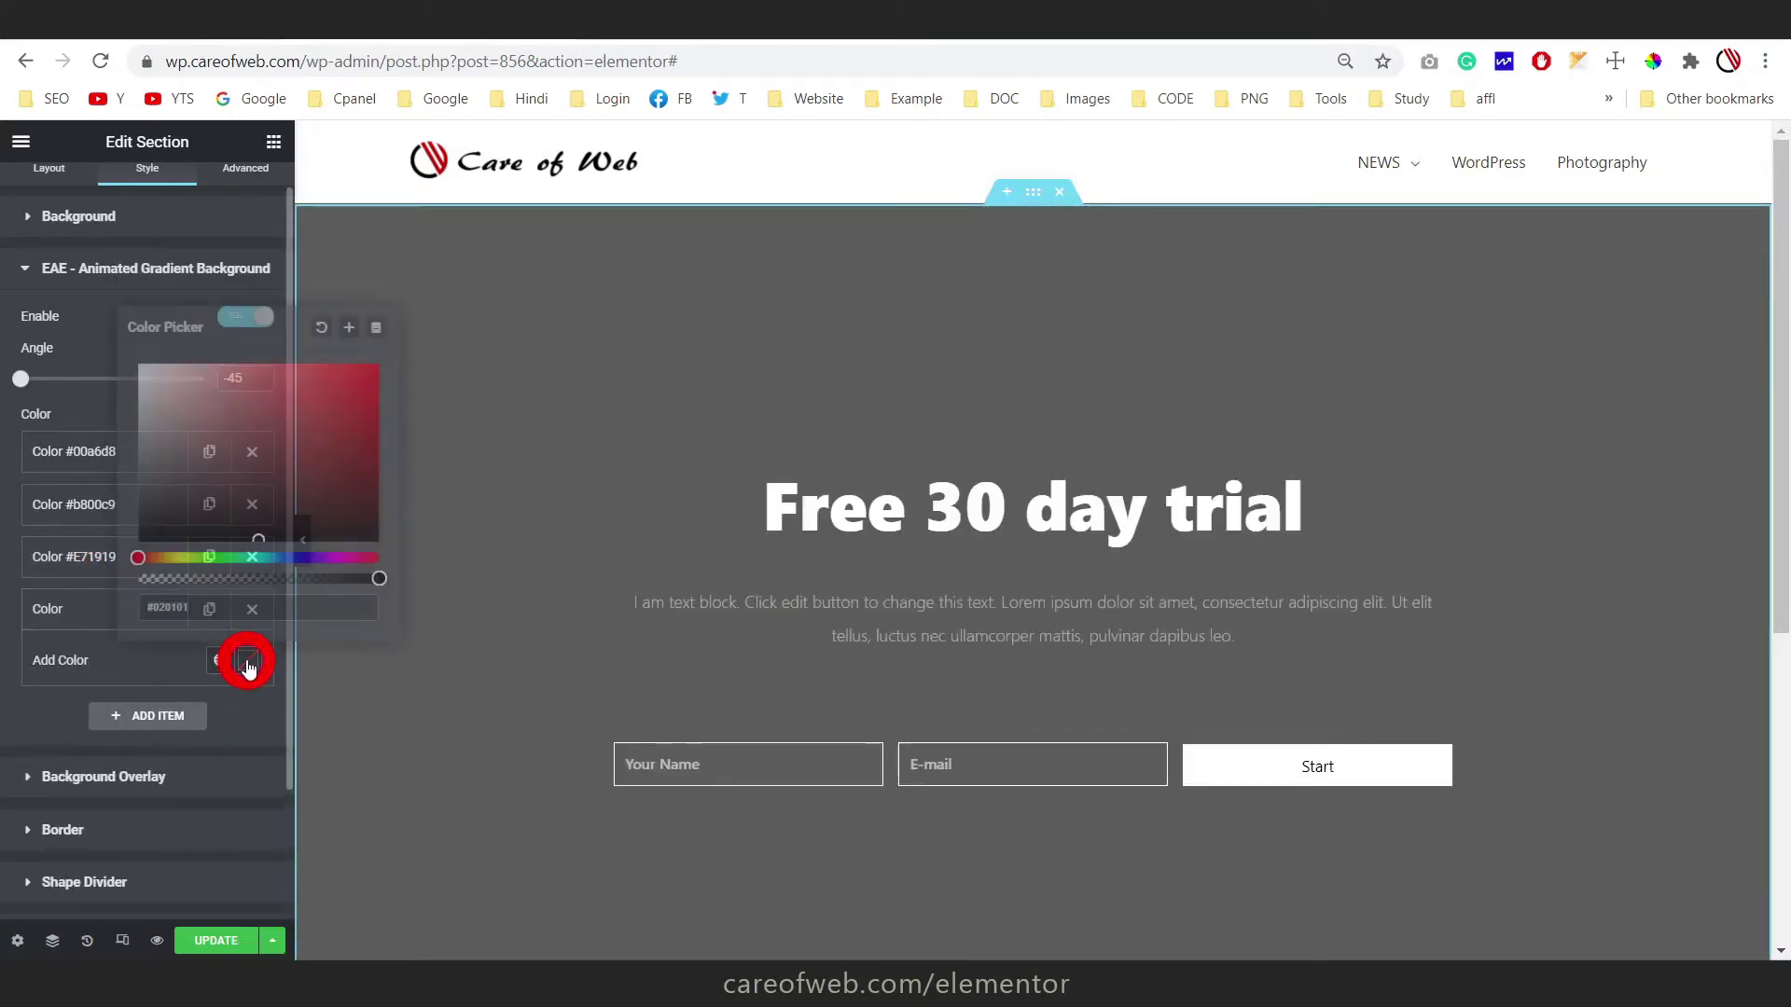
{"action": "left_click_drag", "start_coordinate": [232, 555], "coordinate": [177, 557]}
{"action": "left_click", "coordinate": [364, 377]}
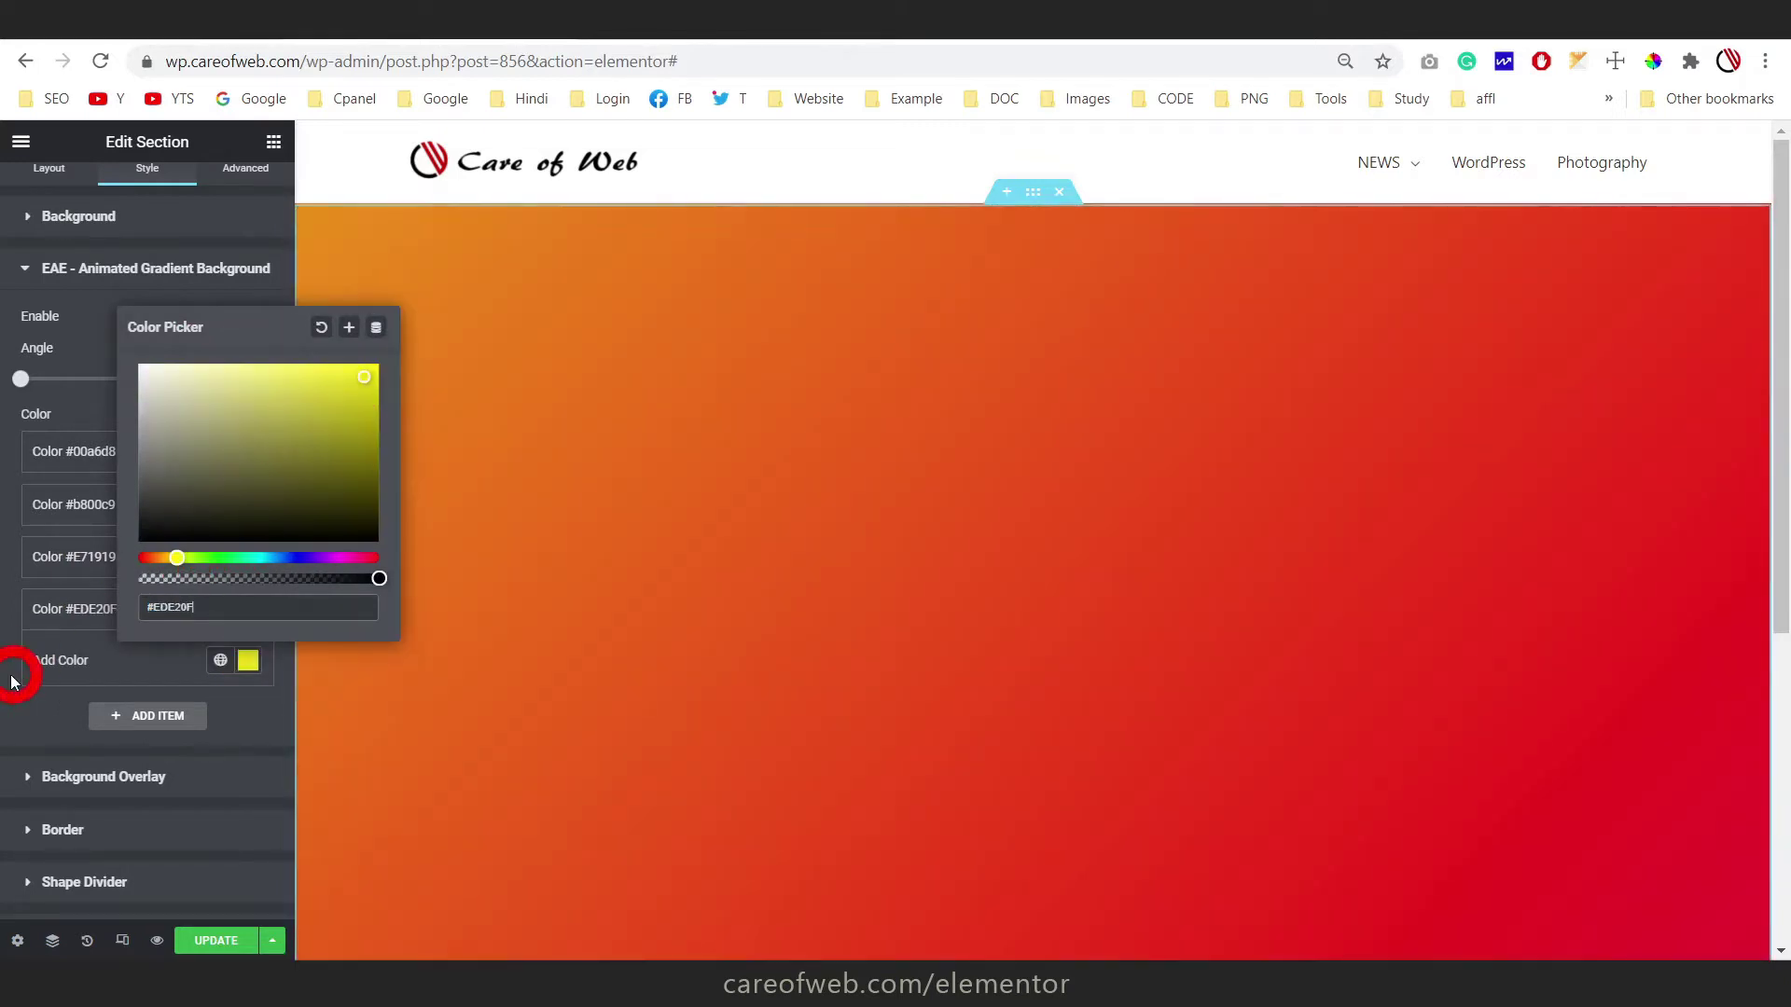
Review each of the four gradient color items in turn, comparing them with the section's animated background
{"action": "left_click", "coordinate": [124, 451]}
{"action": "left_click", "coordinate": [130, 446]}
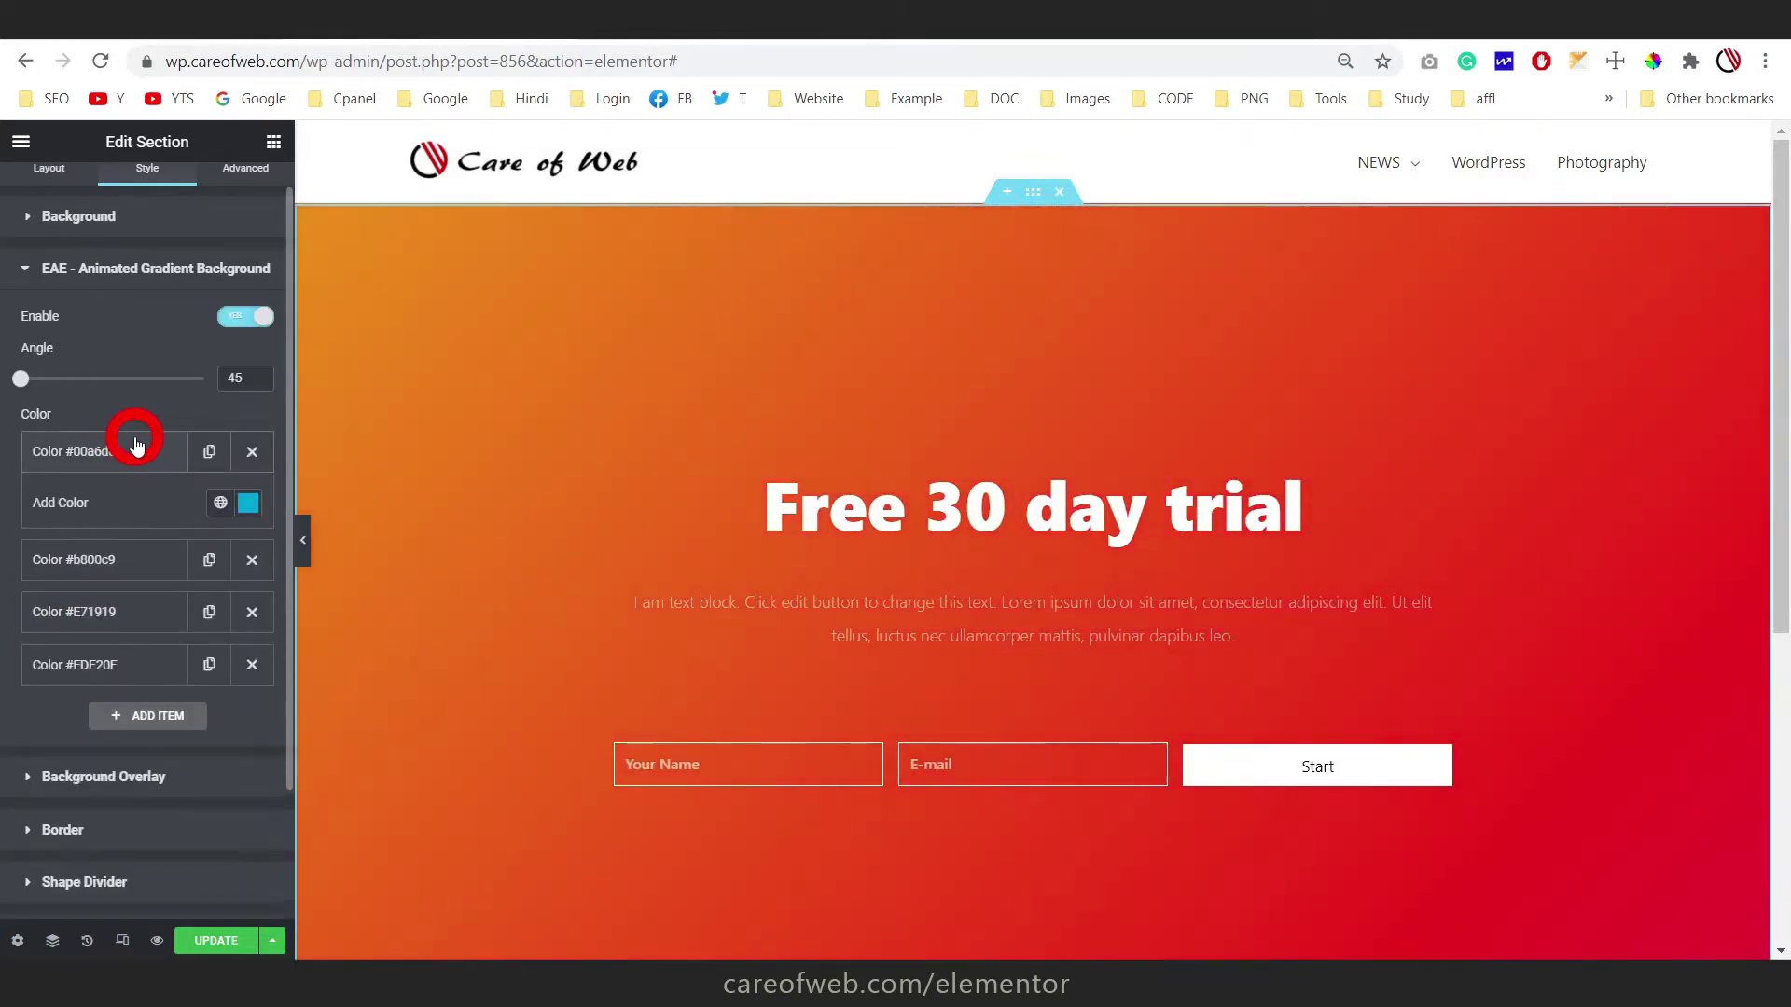
{"action": "left_click", "coordinate": [104, 558]}
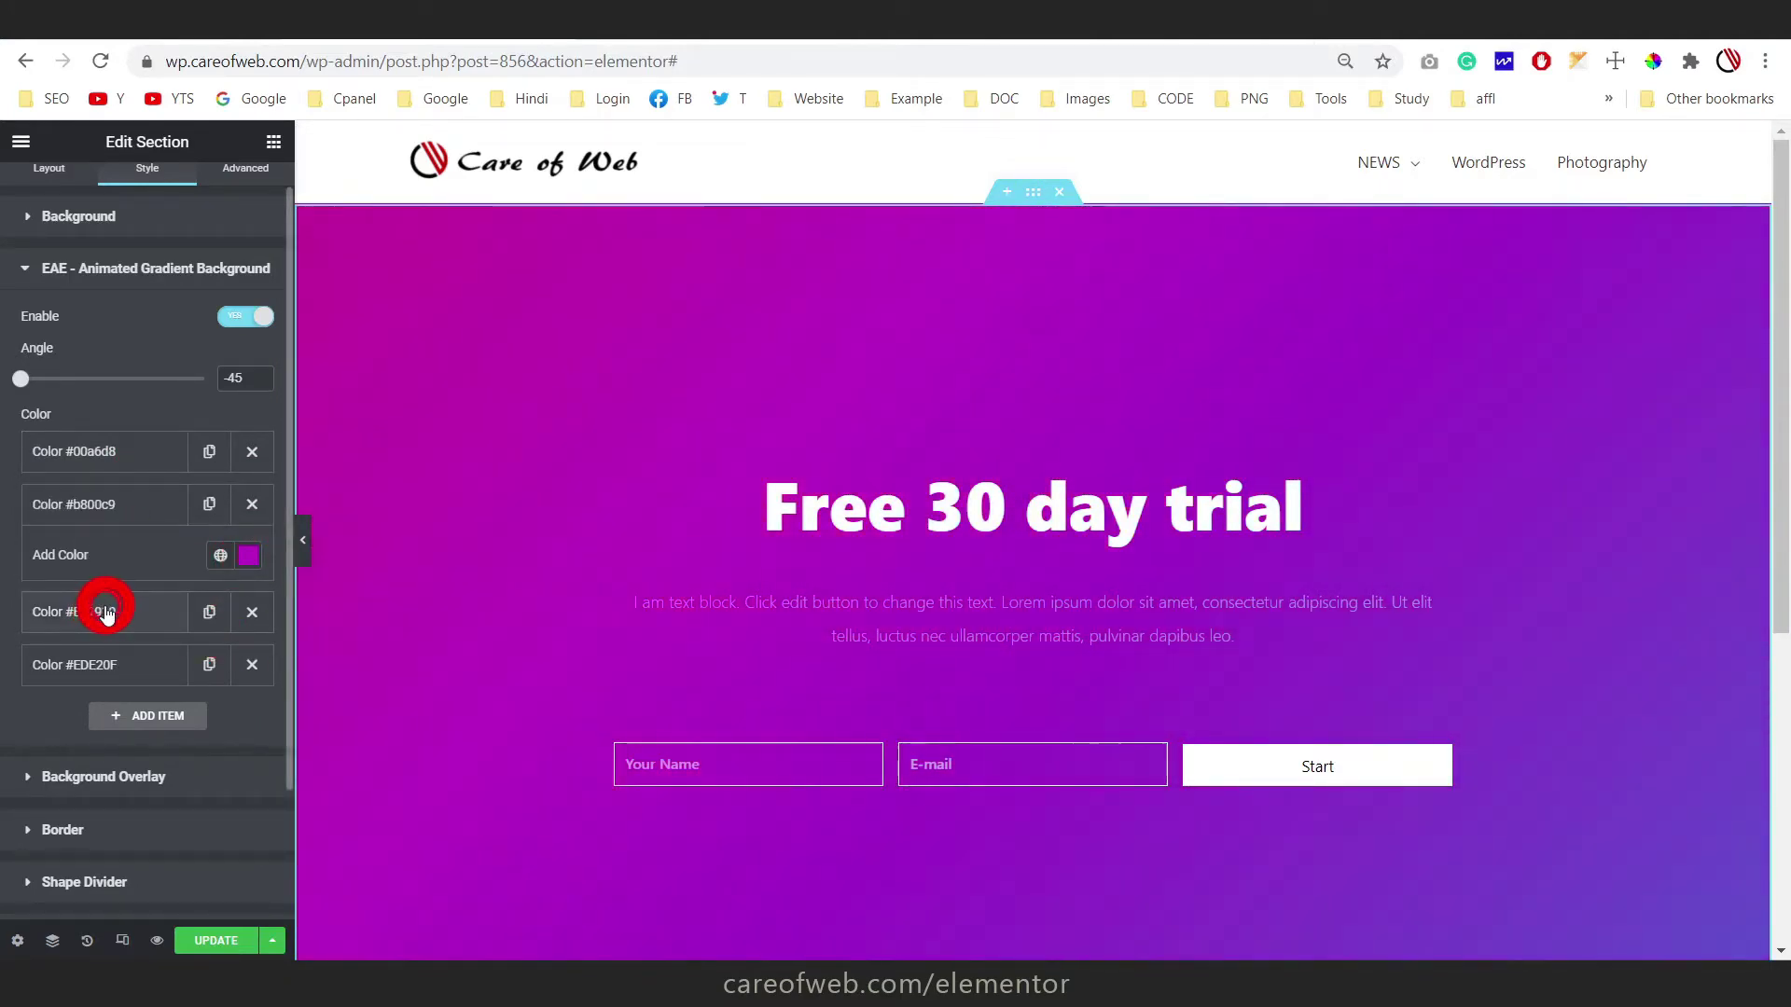
{"action": "left_click_drag", "start_coordinate": [130, 623], "coordinate": [269, 625]}
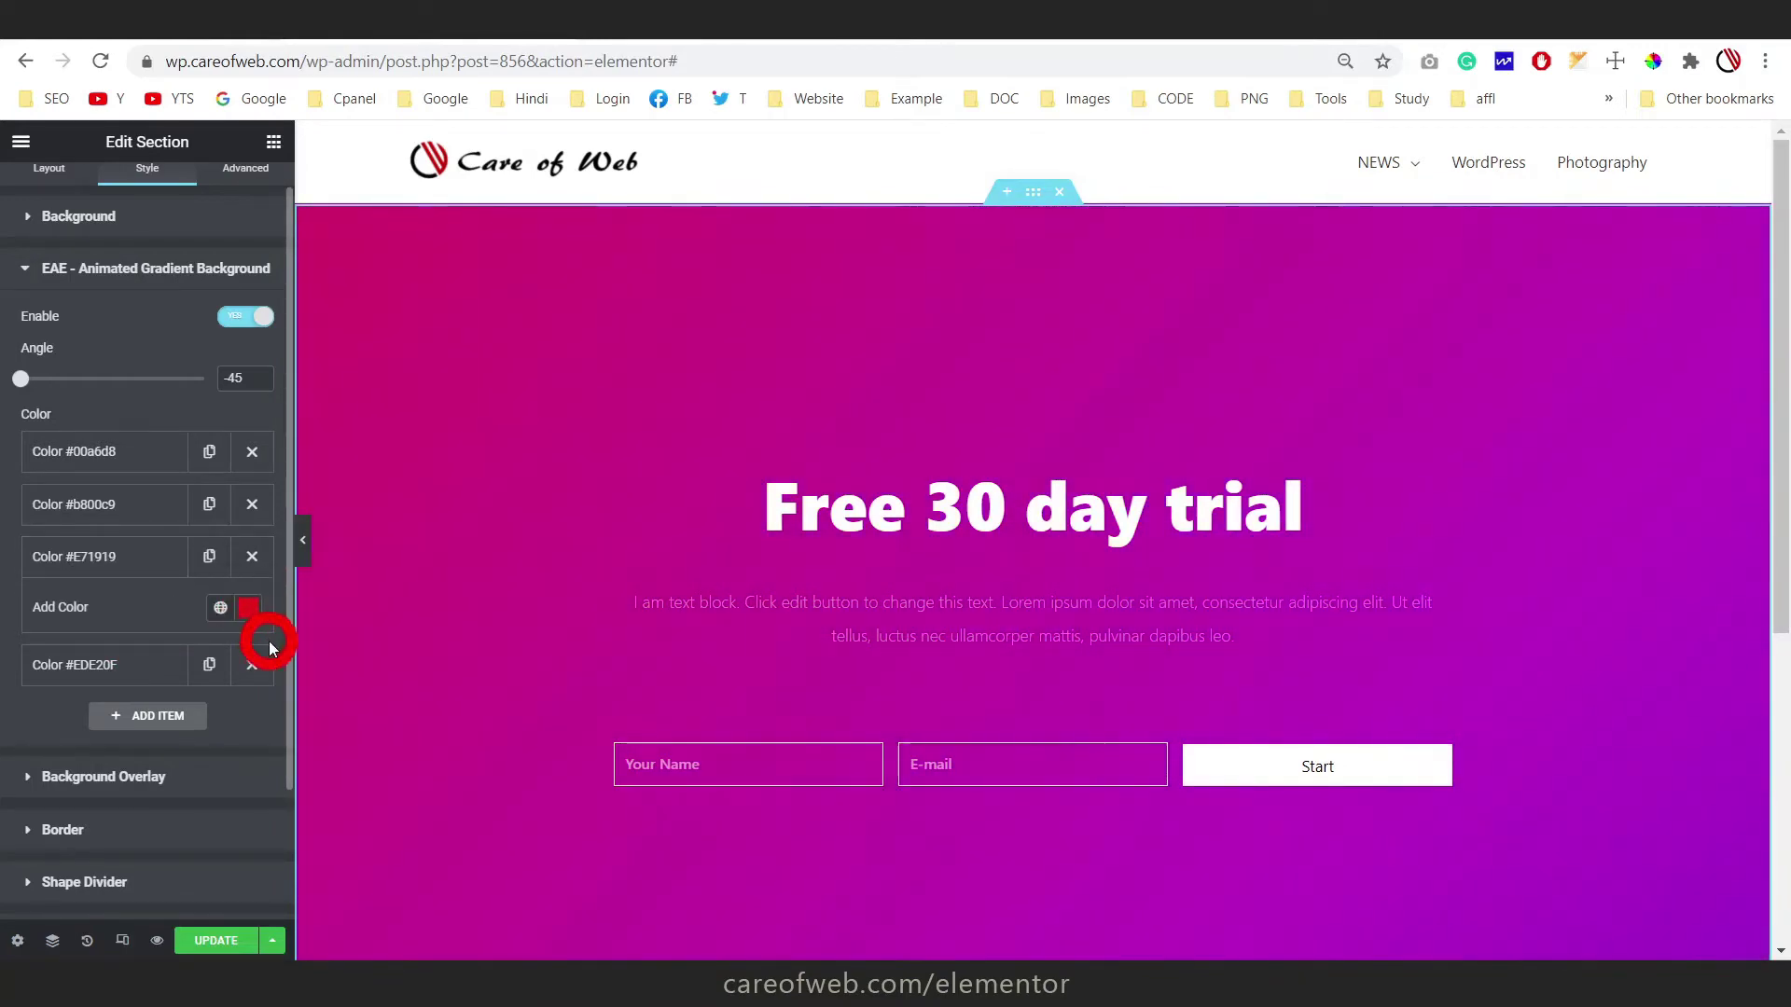
{"action": "left_click_drag", "start_coordinate": [143, 666], "coordinate": [247, 646]}
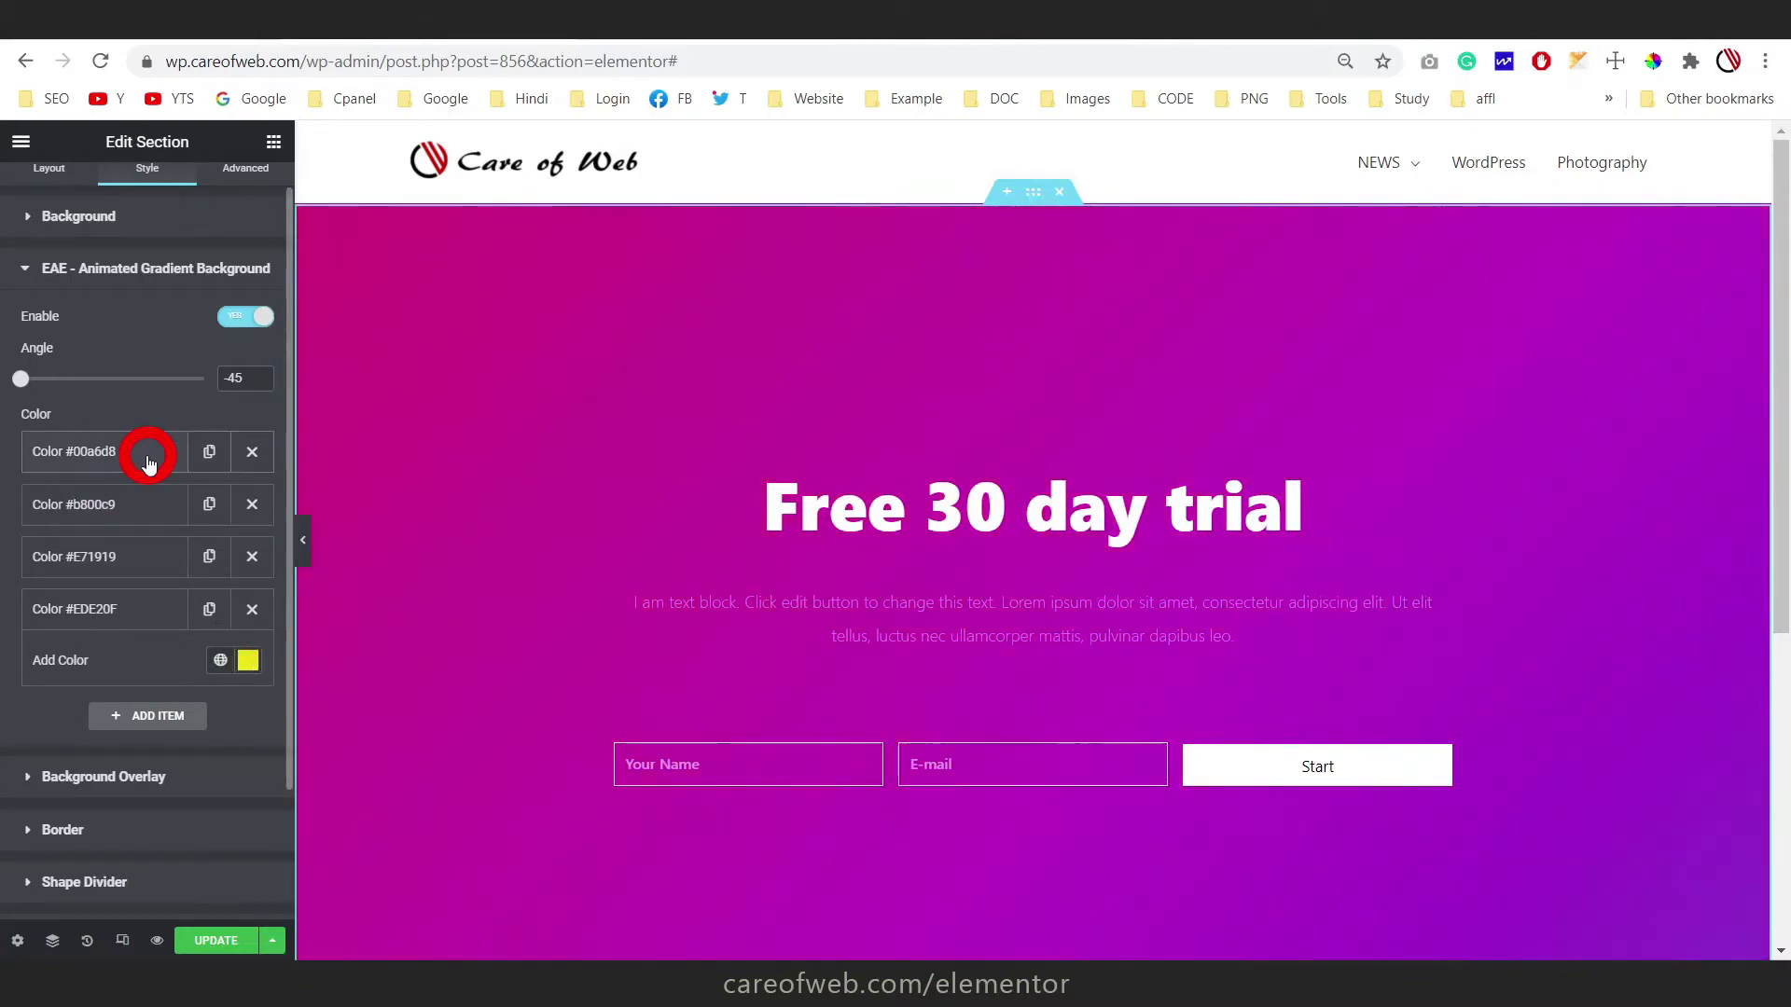
{"action": "left_click", "coordinate": [139, 611]}
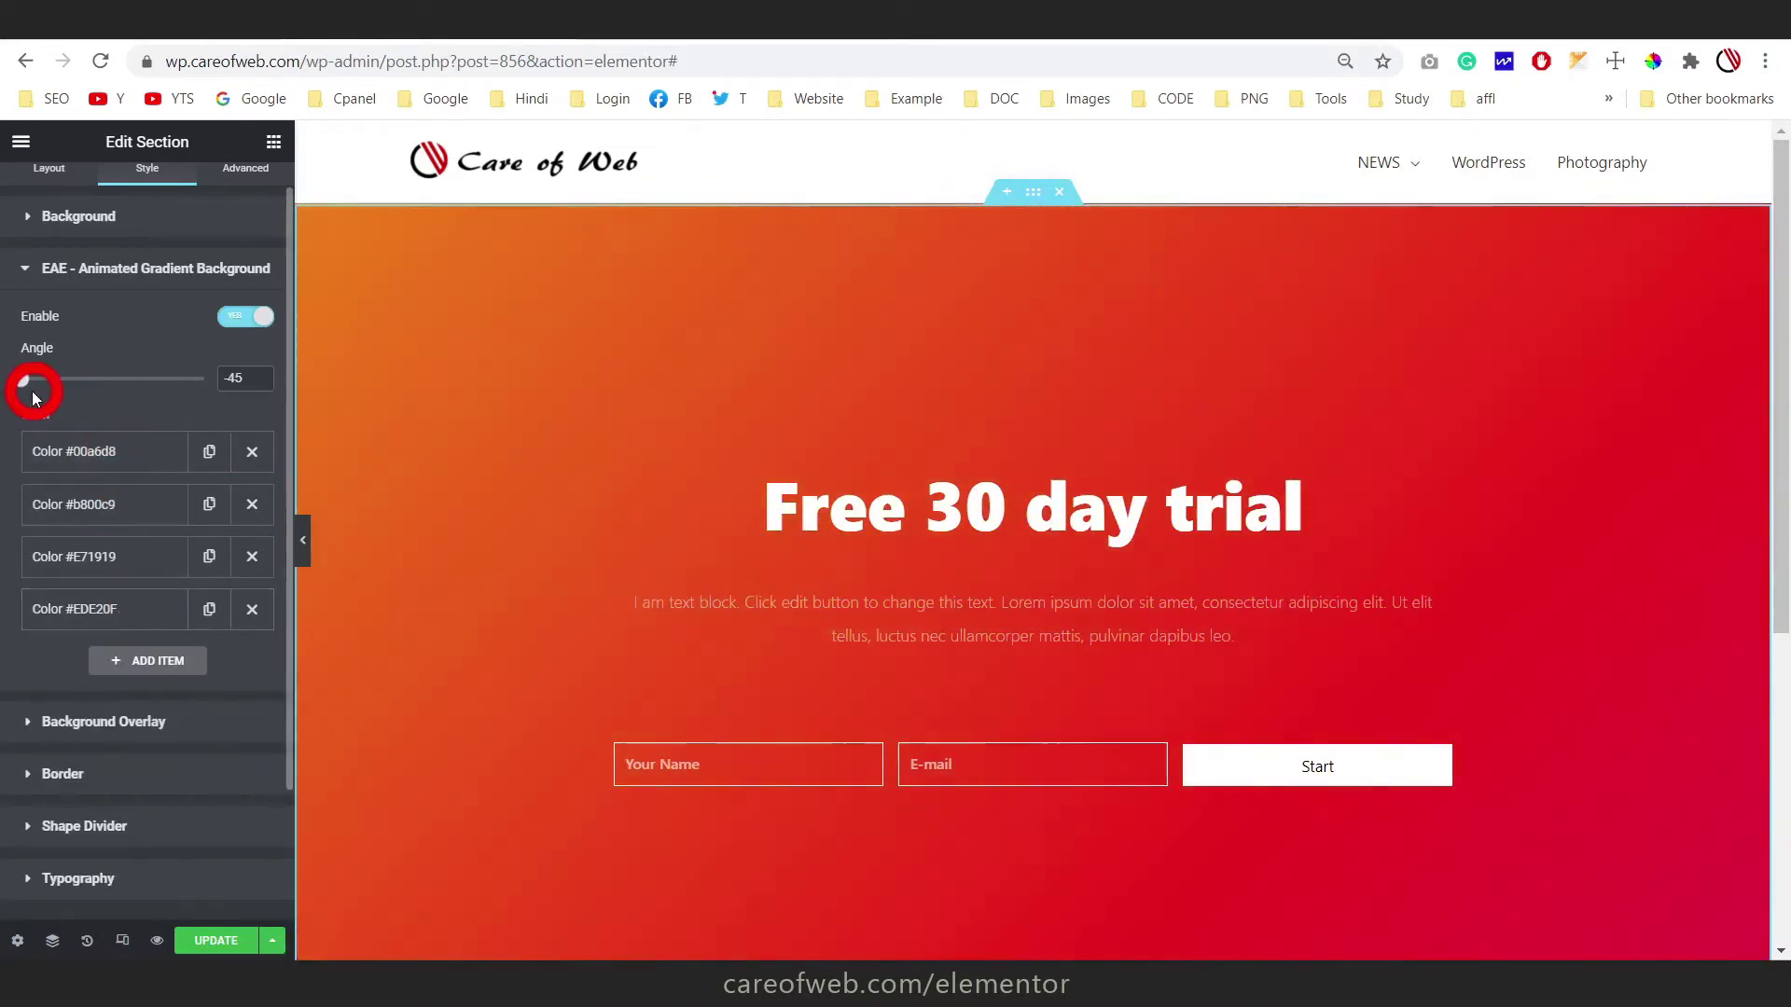
Set the angle of the section's animated gradient to 75
{"action": "left_click", "coordinate": [999, 392]}
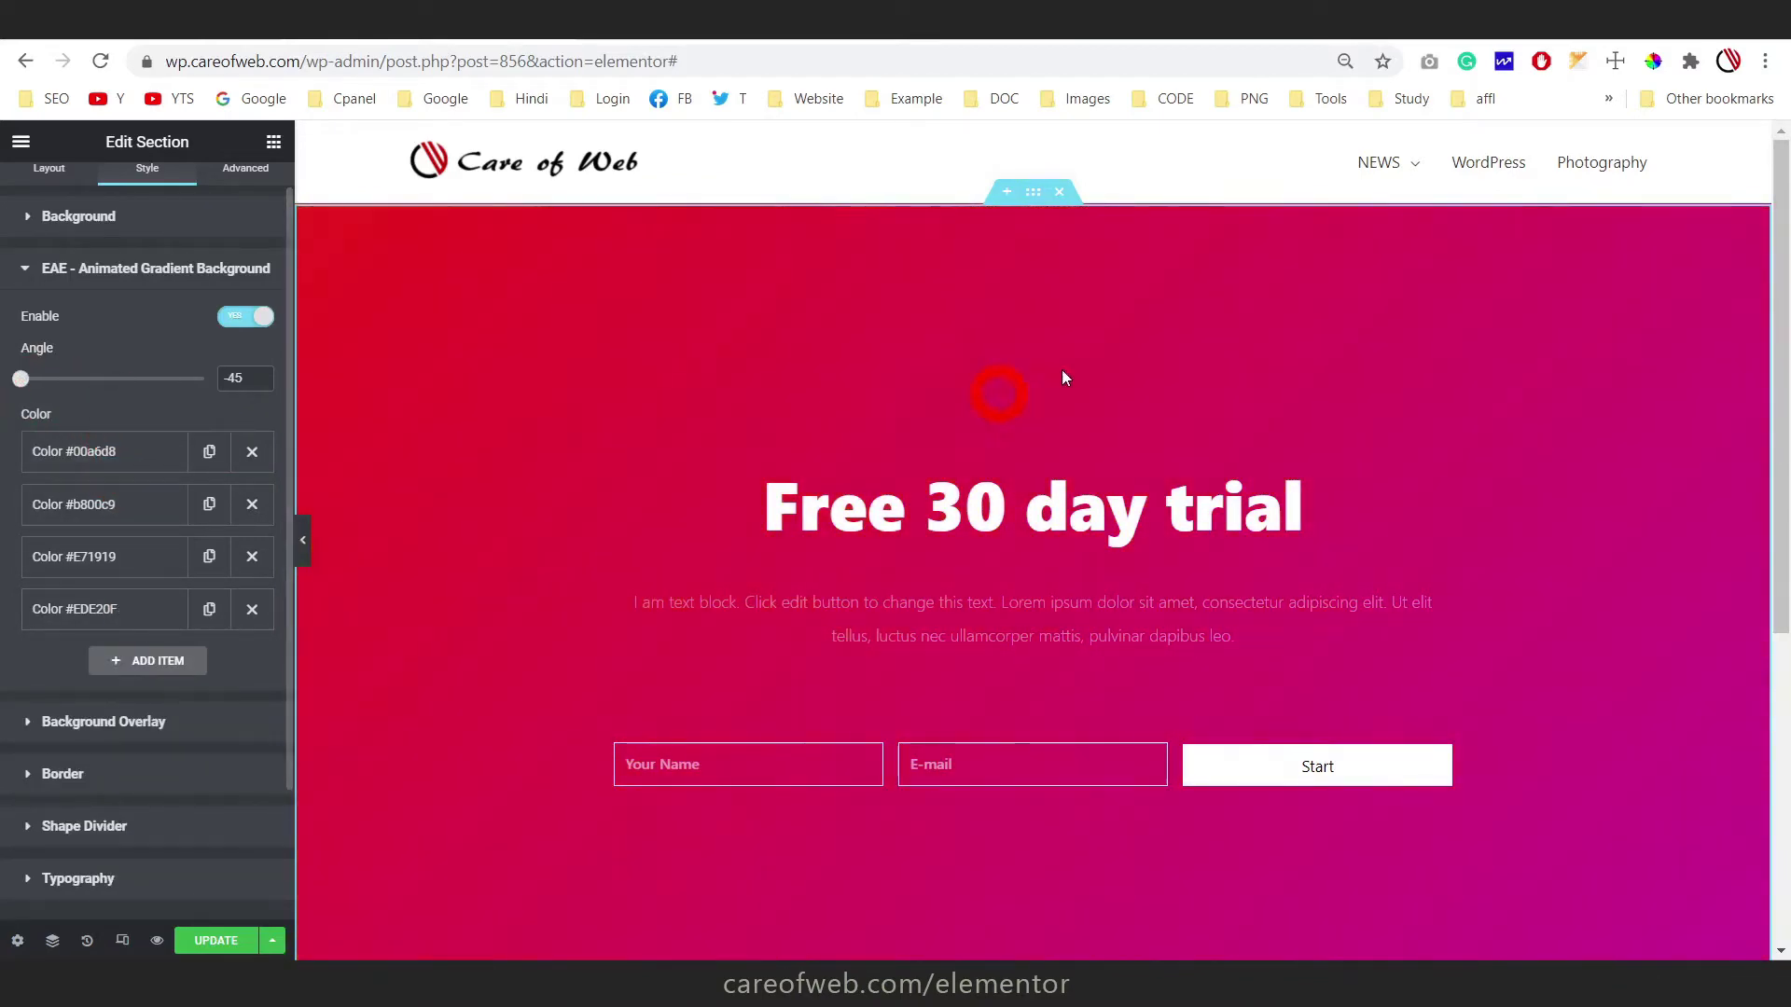
{"action": "left_click", "coordinate": [39, 394]}
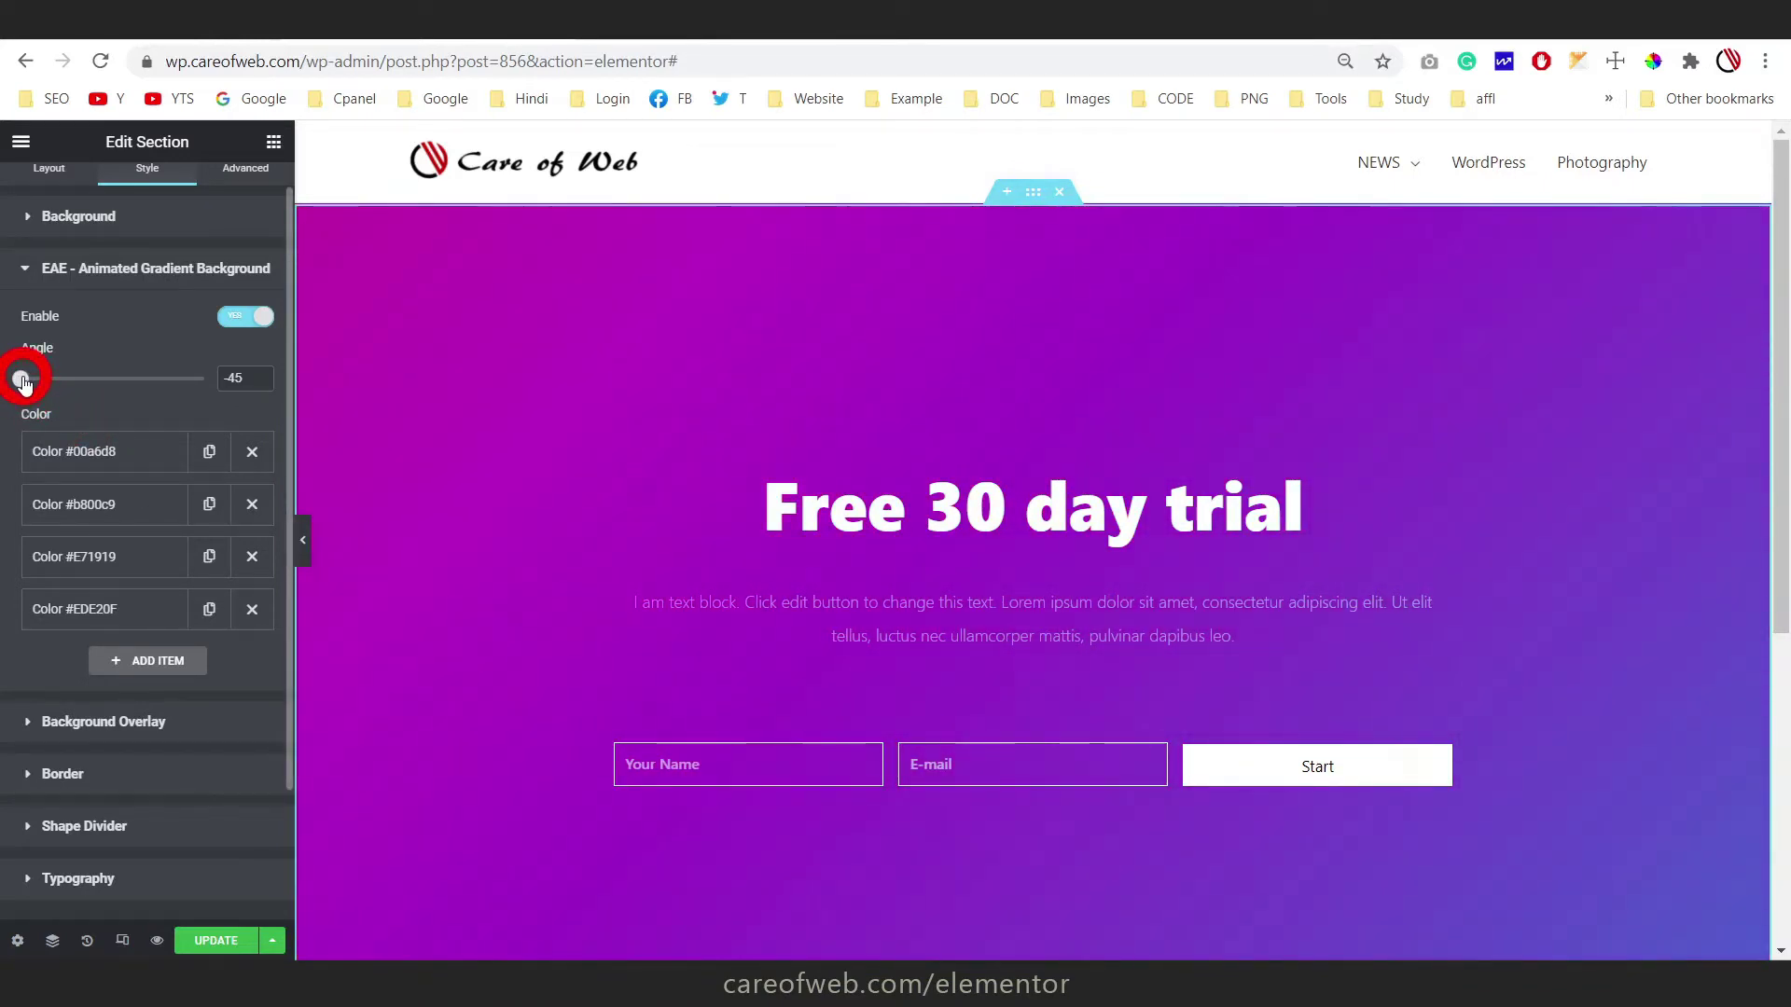
{"action": "left_click_drag", "start_coordinate": [28, 383], "coordinate": [121, 381]}
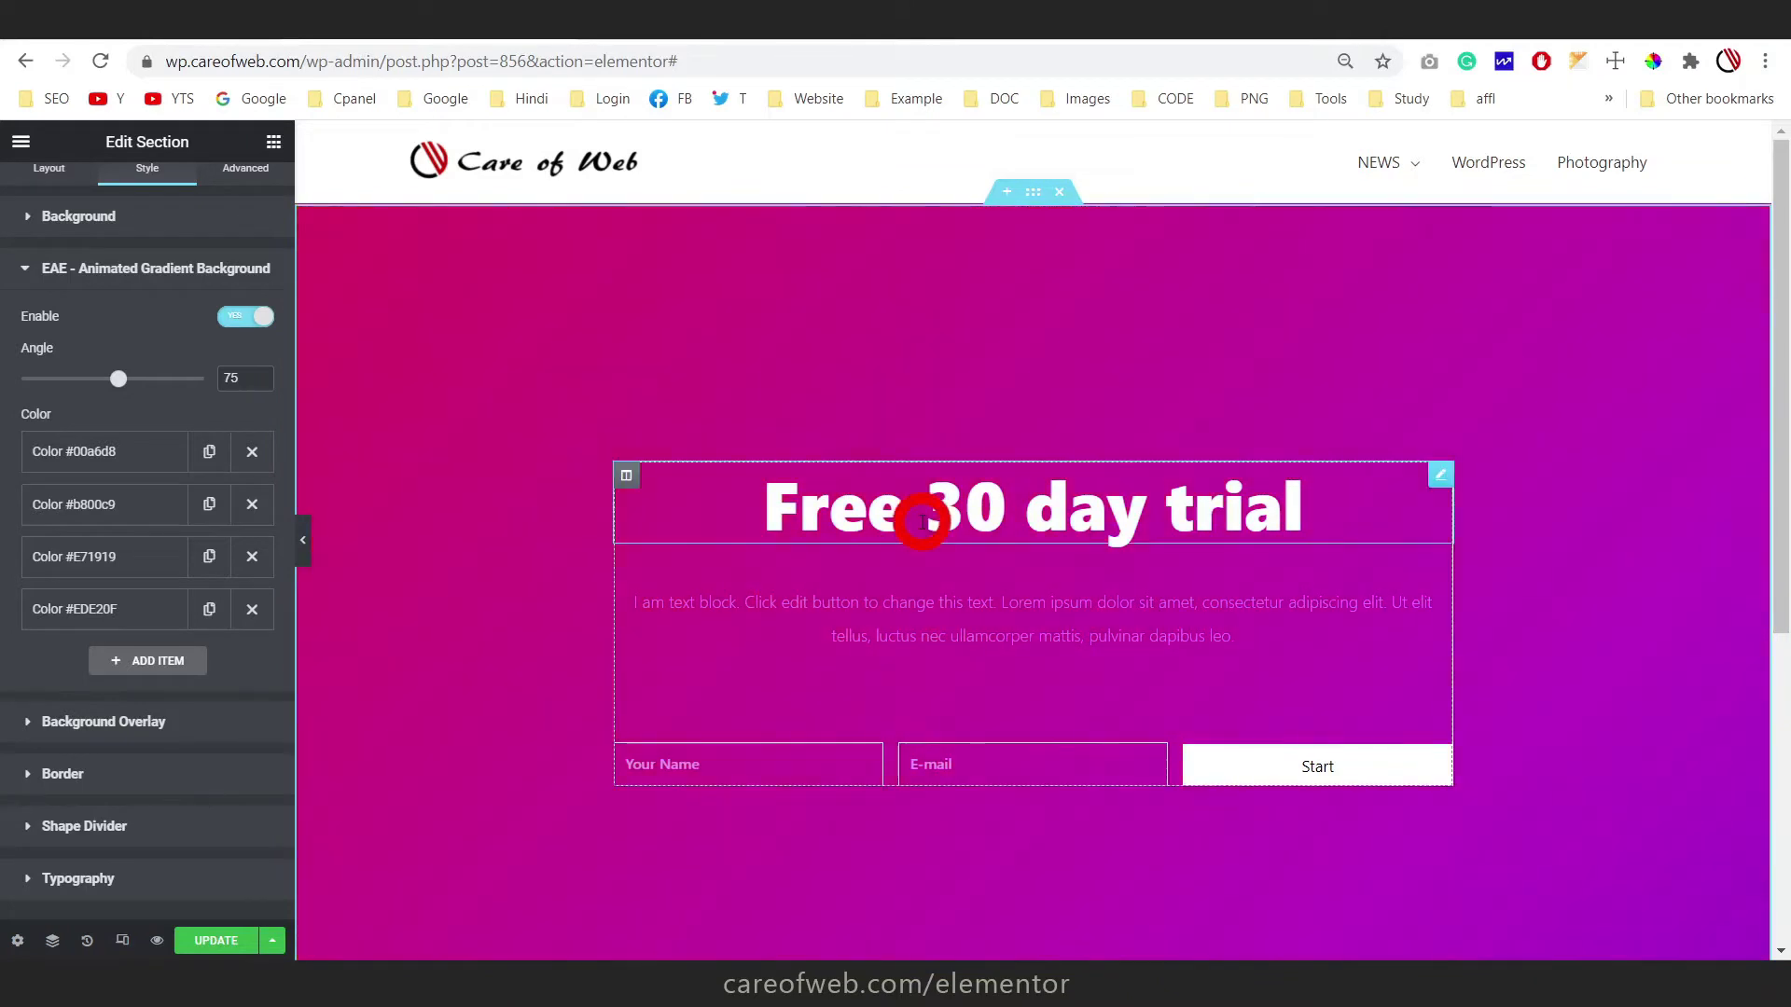
Disable the section's animated gradient and set the padding of the column inside it to 50 px on all sides
{"action": "left_click", "coordinate": [244, 316]}
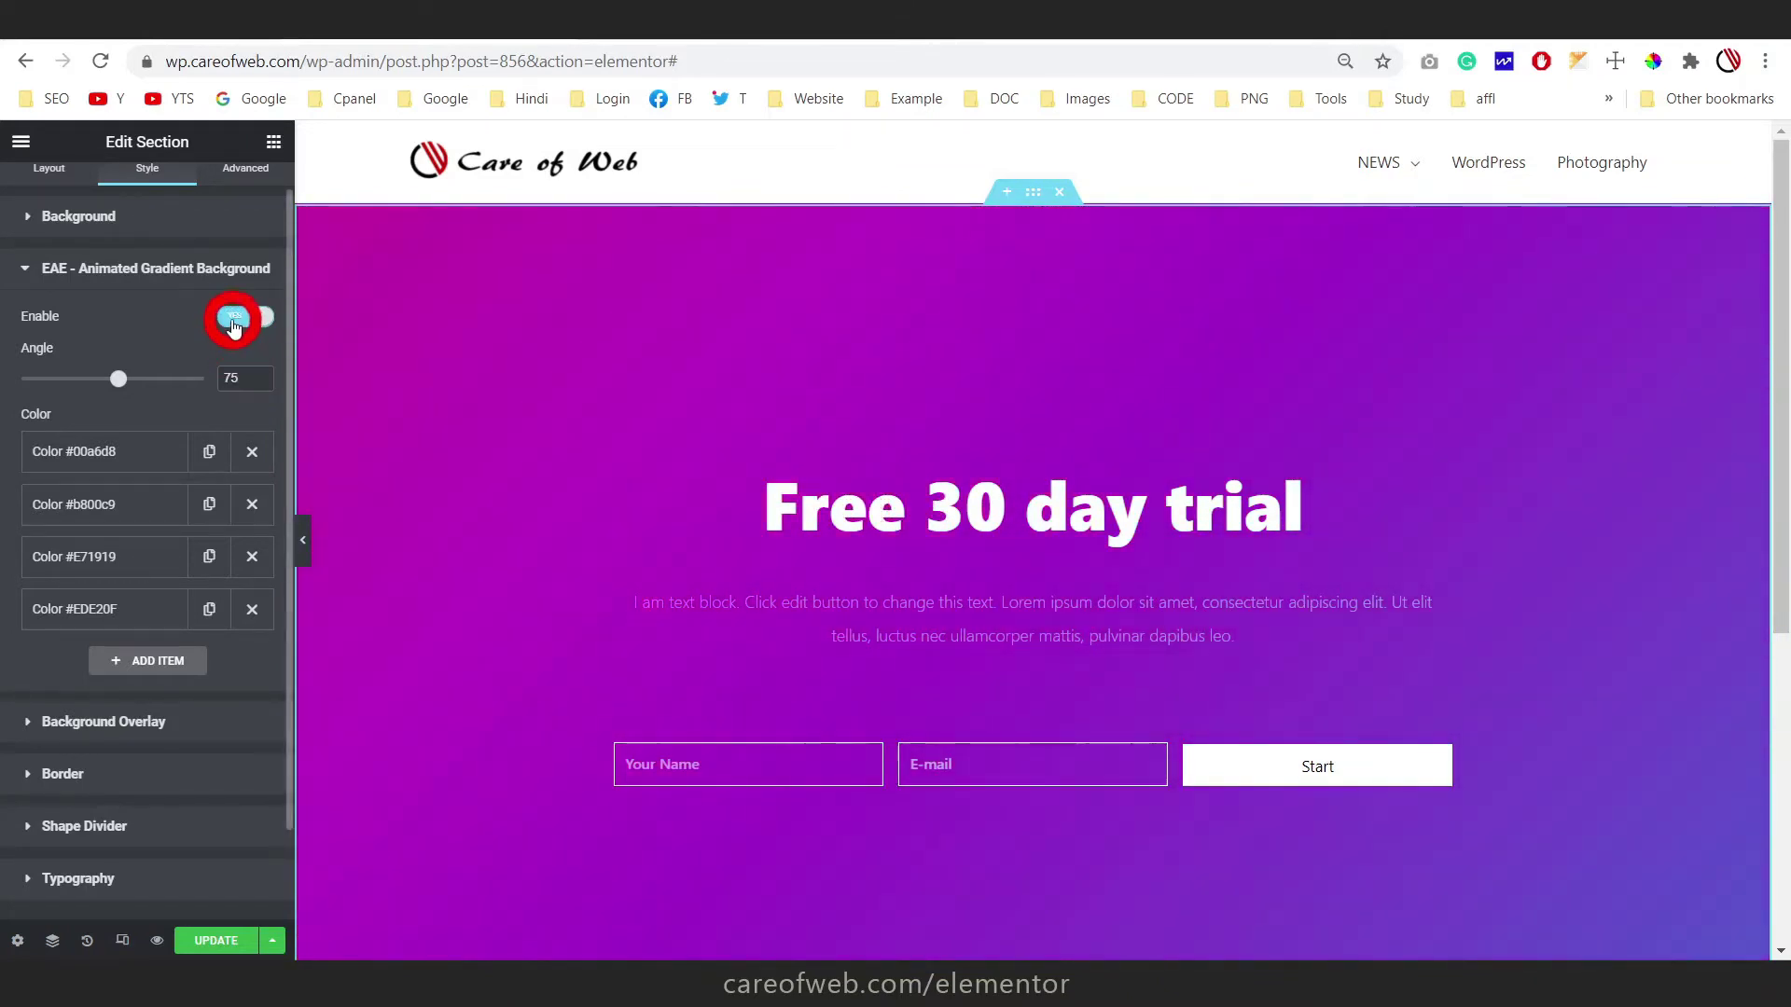
{"action": "left_click", "coordinate": [626, 475]}
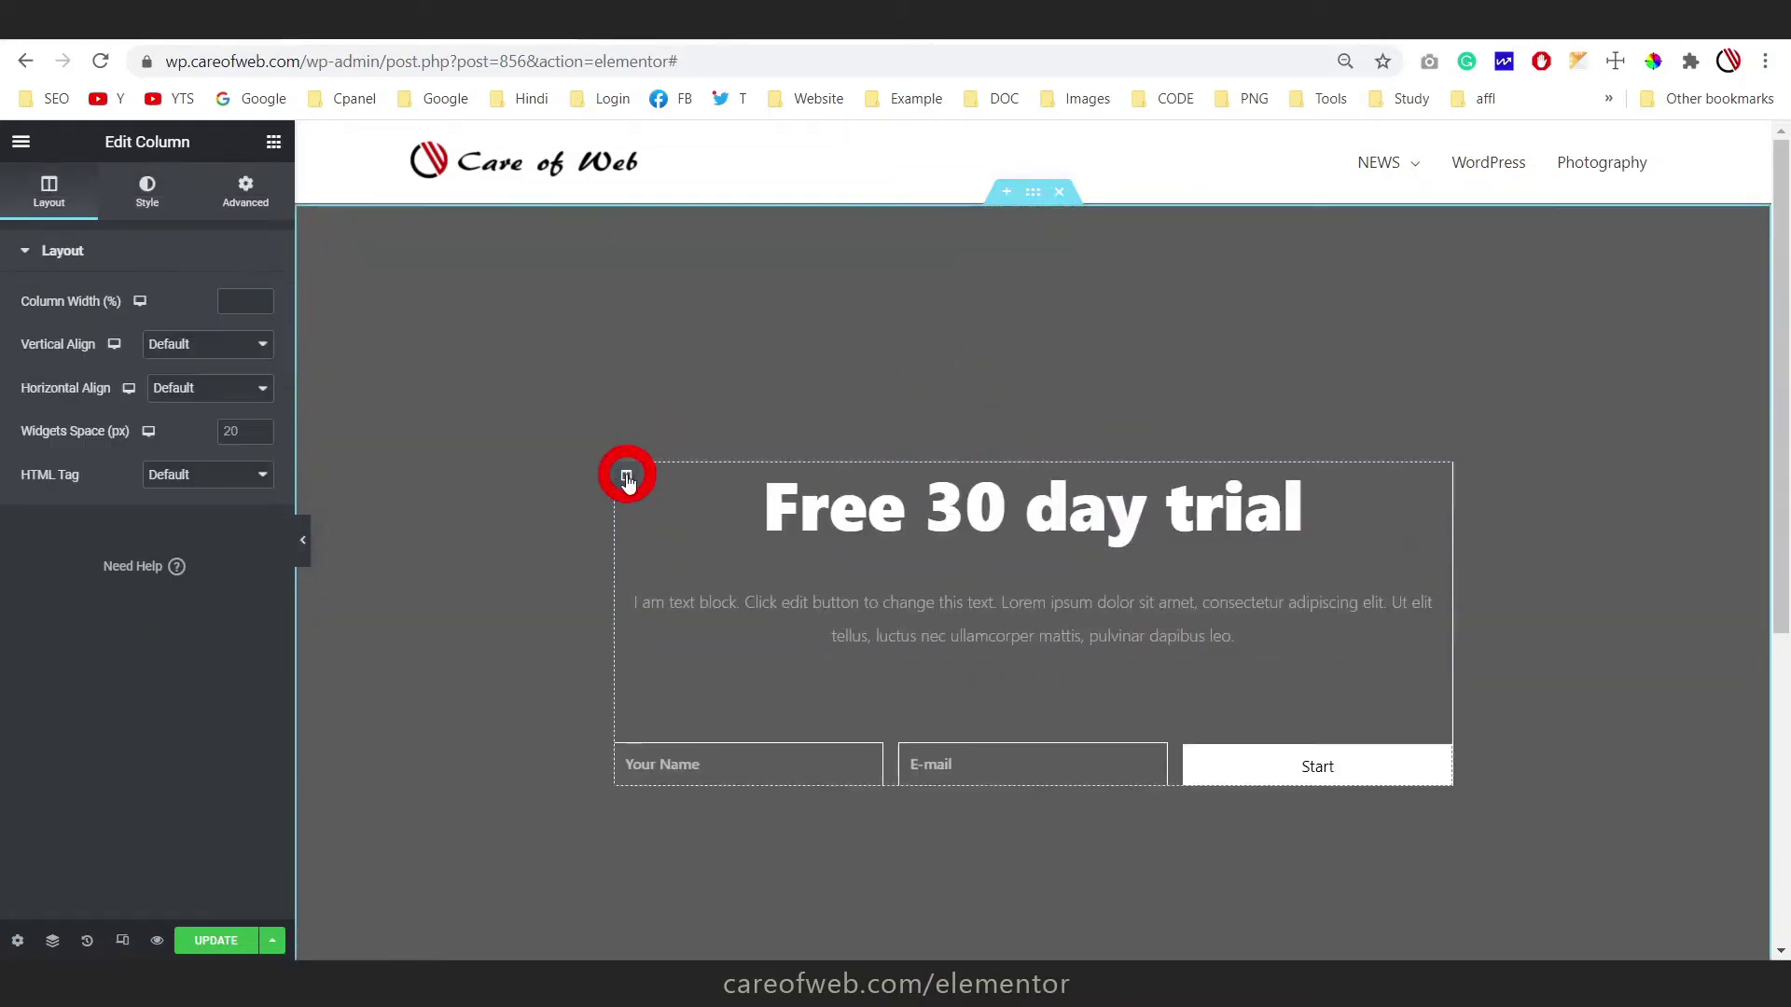
{"action": "left_click", "coordinate": [244, 189]}
{"action": "left_click", "coordinate": [41, 408]}
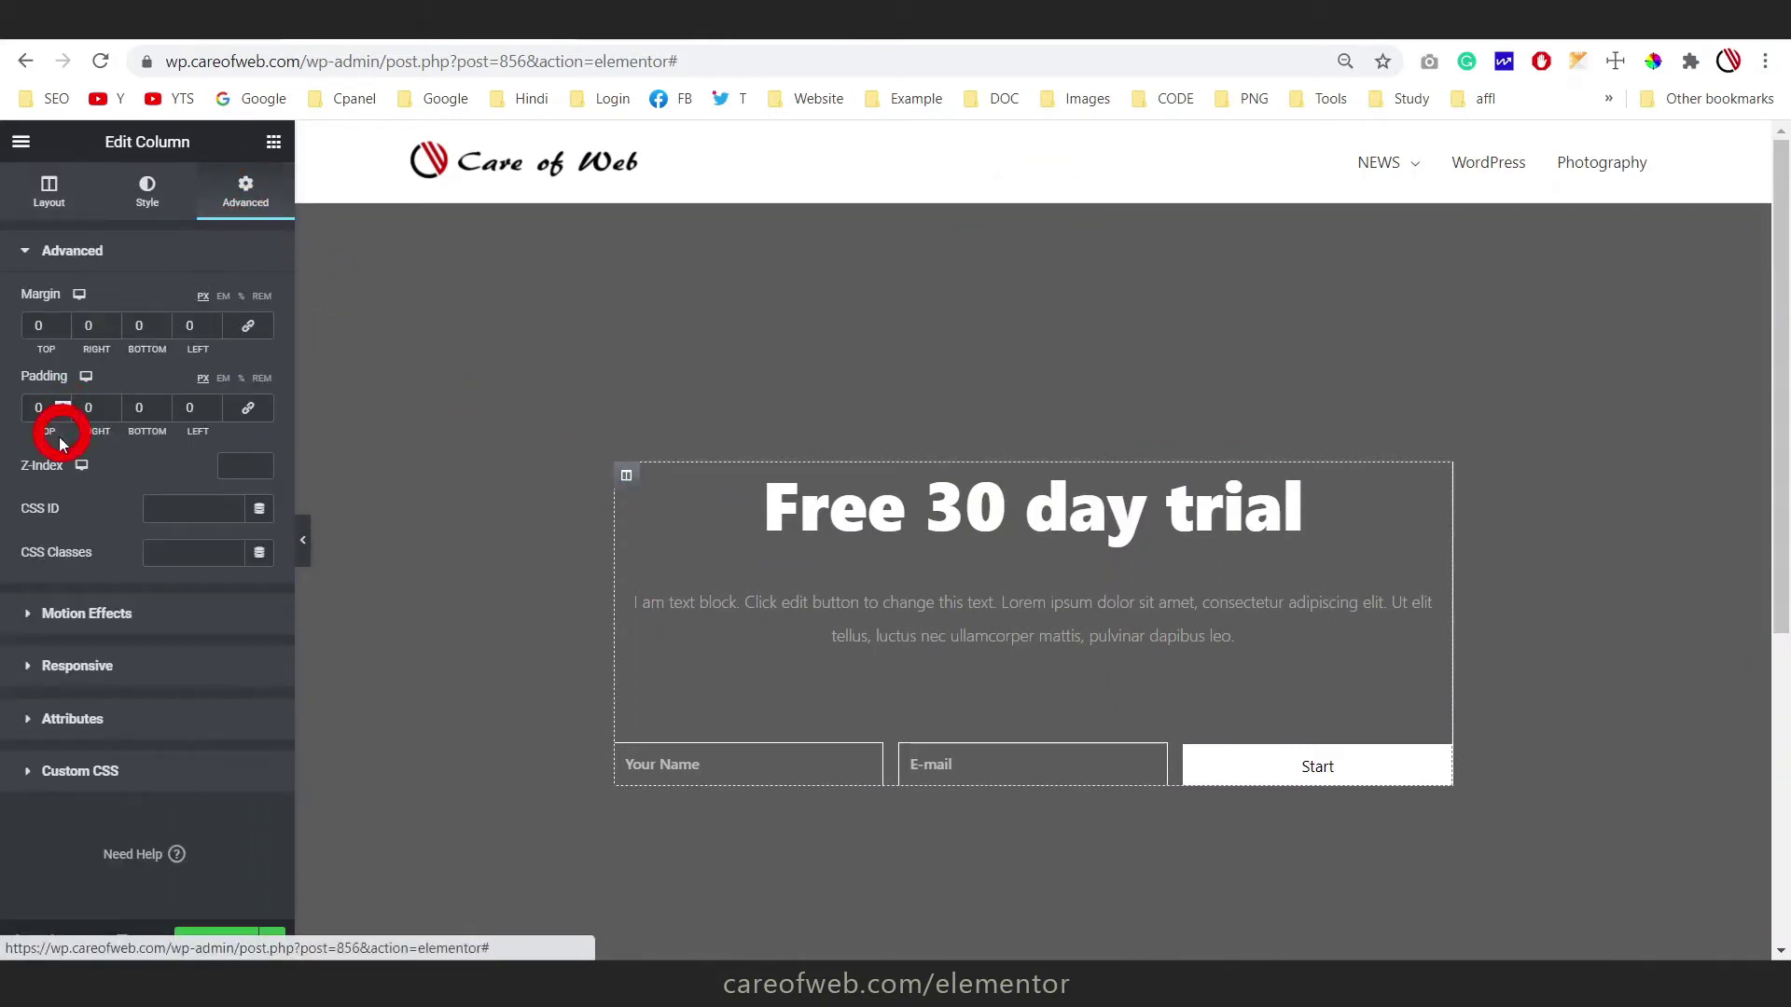
{"action": "left_click_drag", "start_coordinate": [40, 408], "coordinate": [5, 415]}
{"action": "type", "text": "50"}
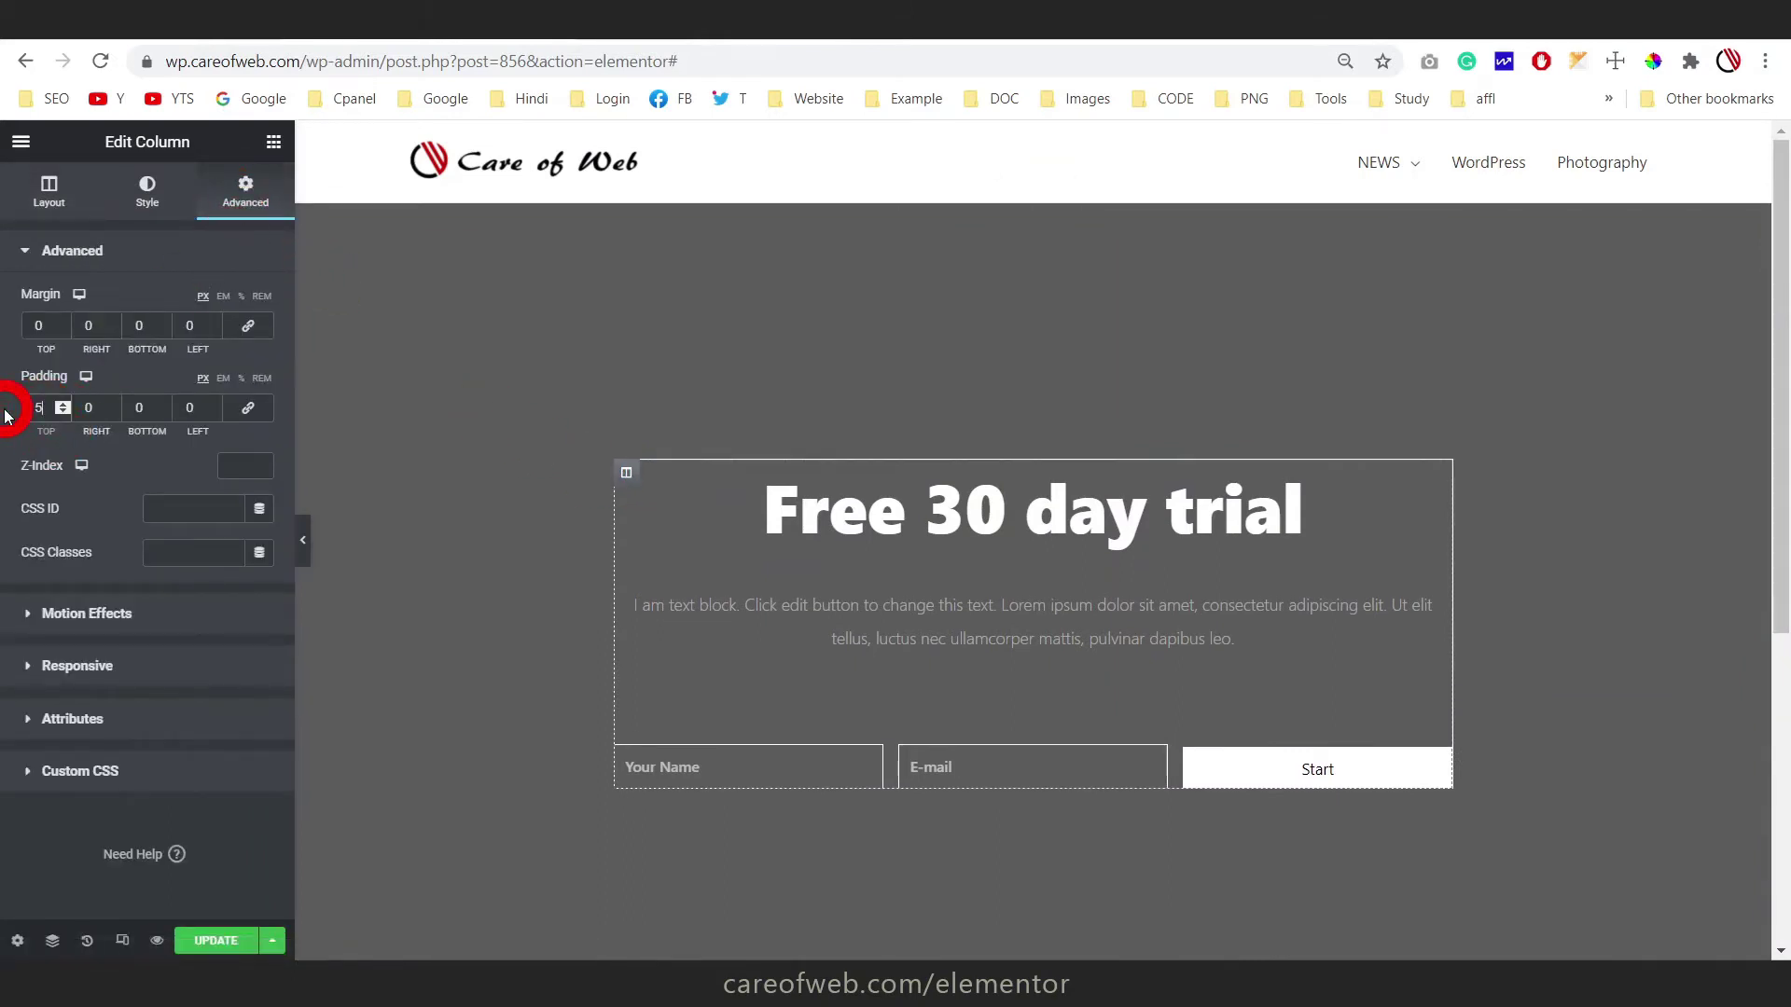
{"action": "left_click", "coordinate": [248, 408]}
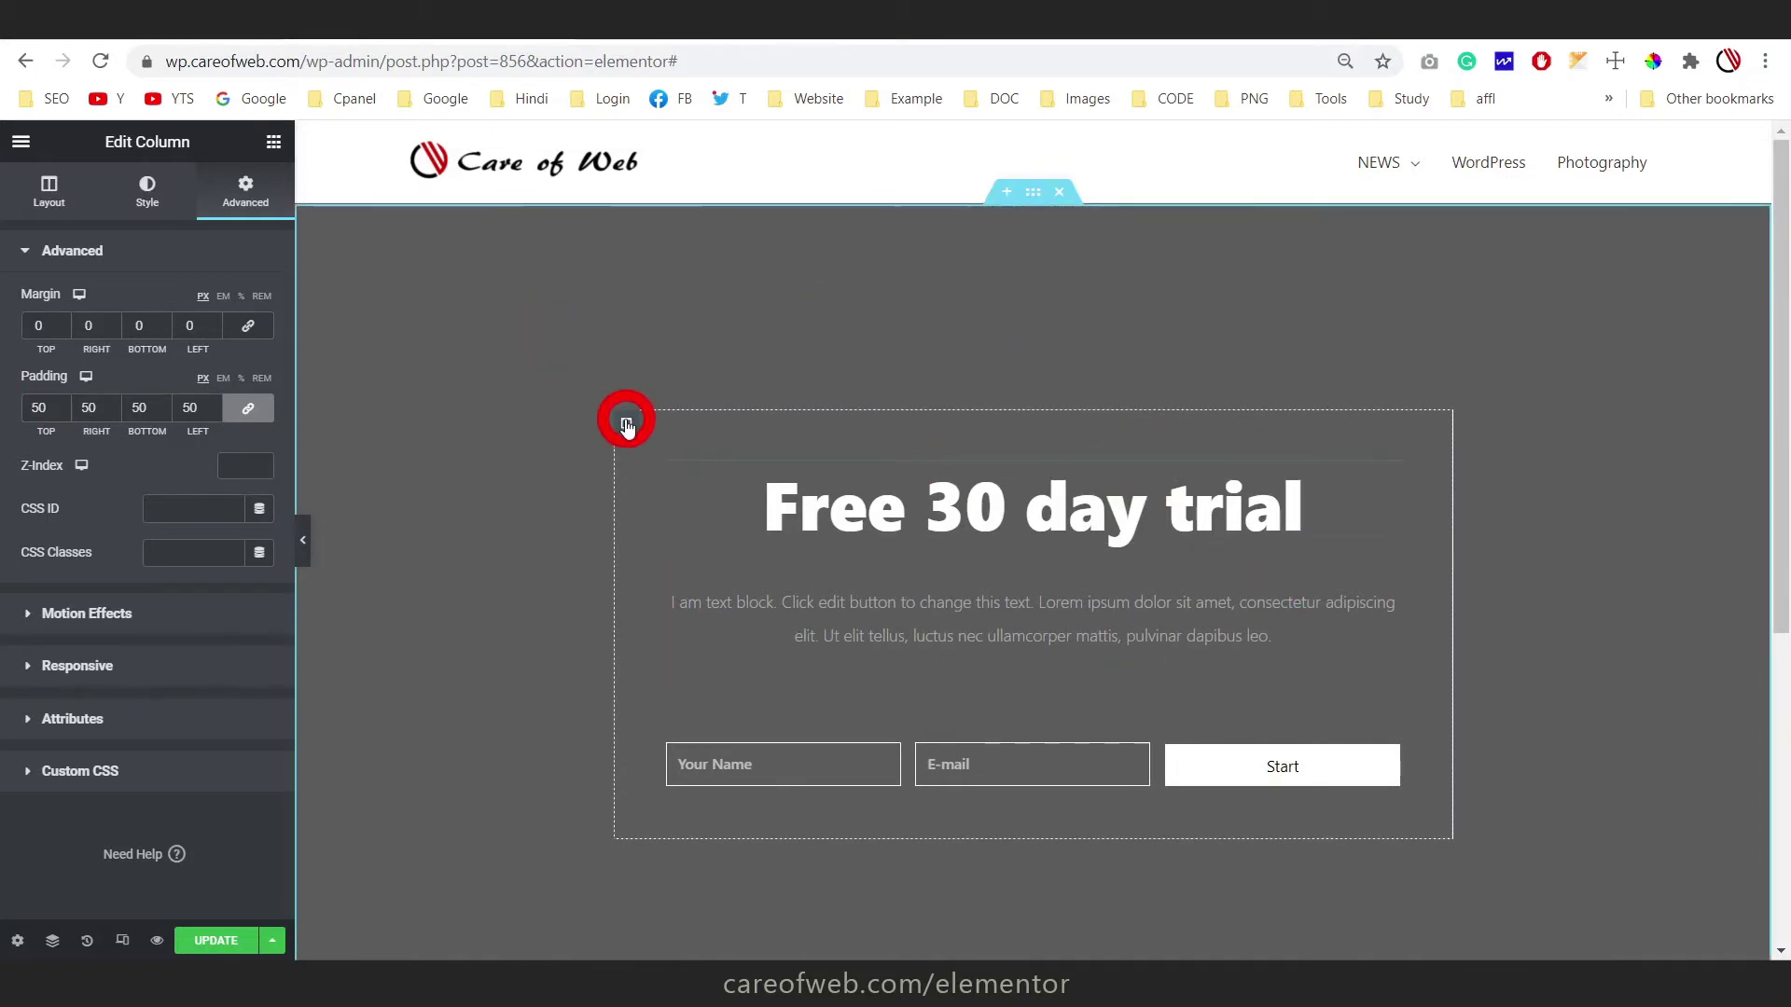
Enable the EAE - Animated Gradient Background for the column containing the "Free 30 day trial" heading
{"action": "left_click", "coordinate": [149, 186]}
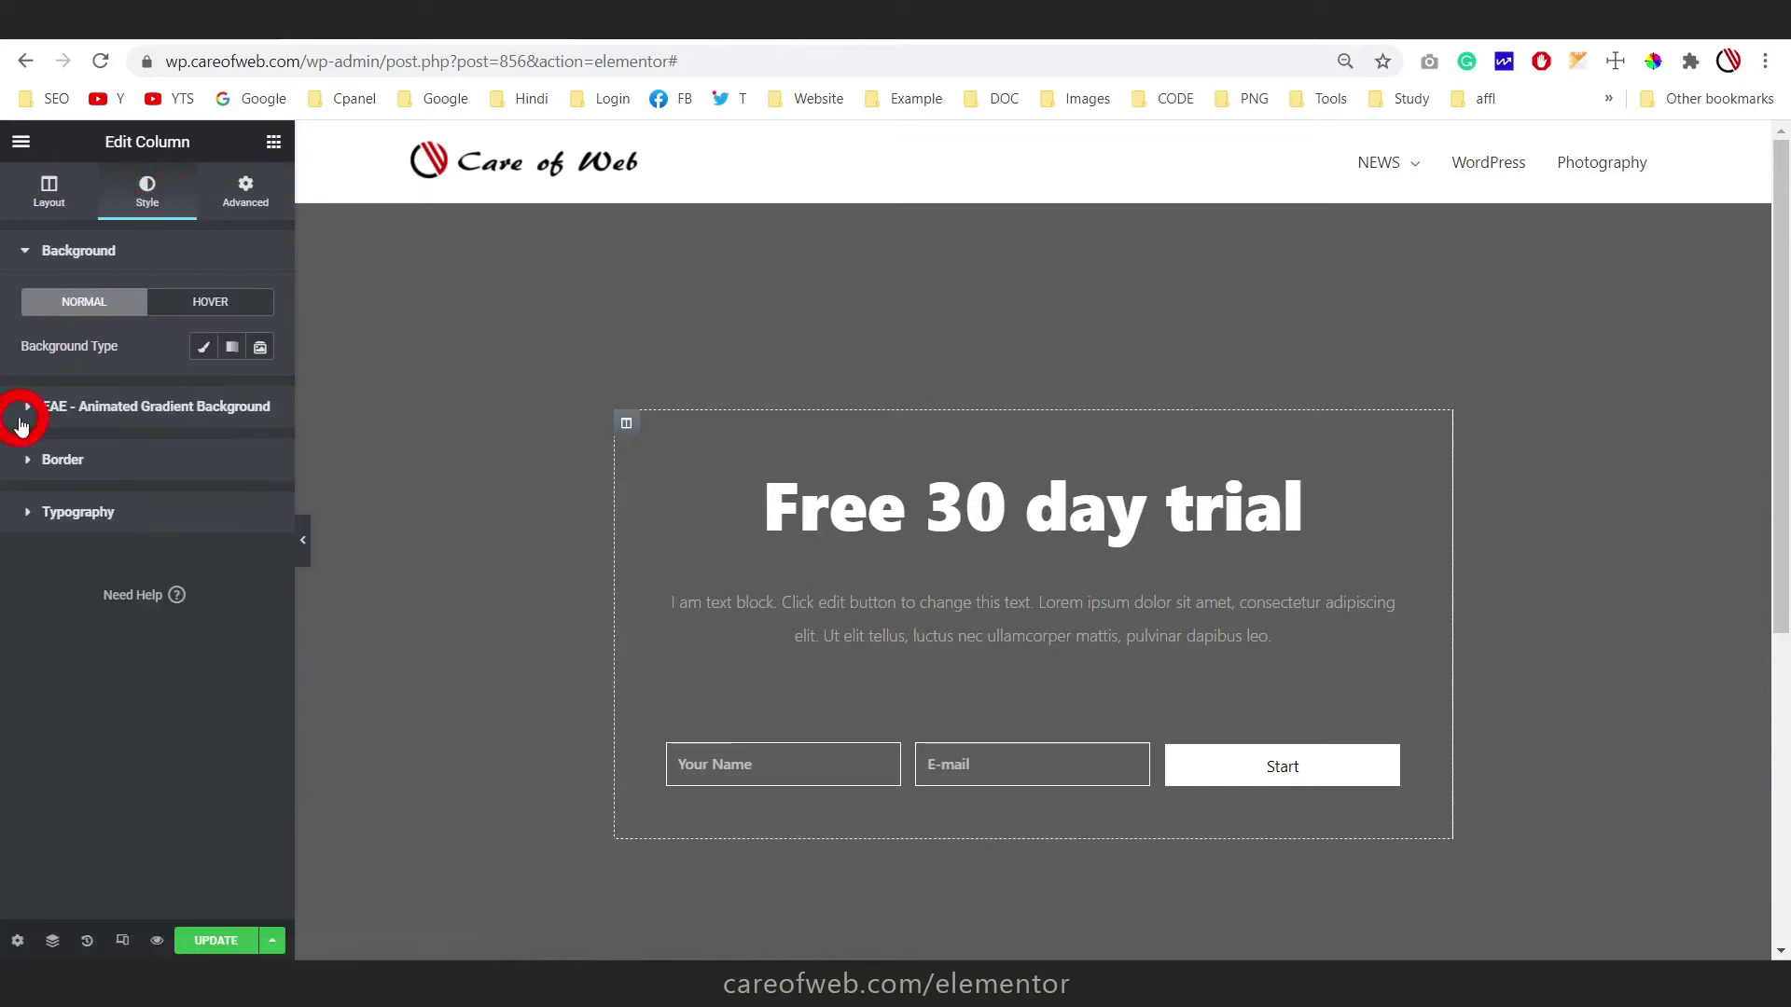
{"action": "left_click", "coordinate": [156, 408]}
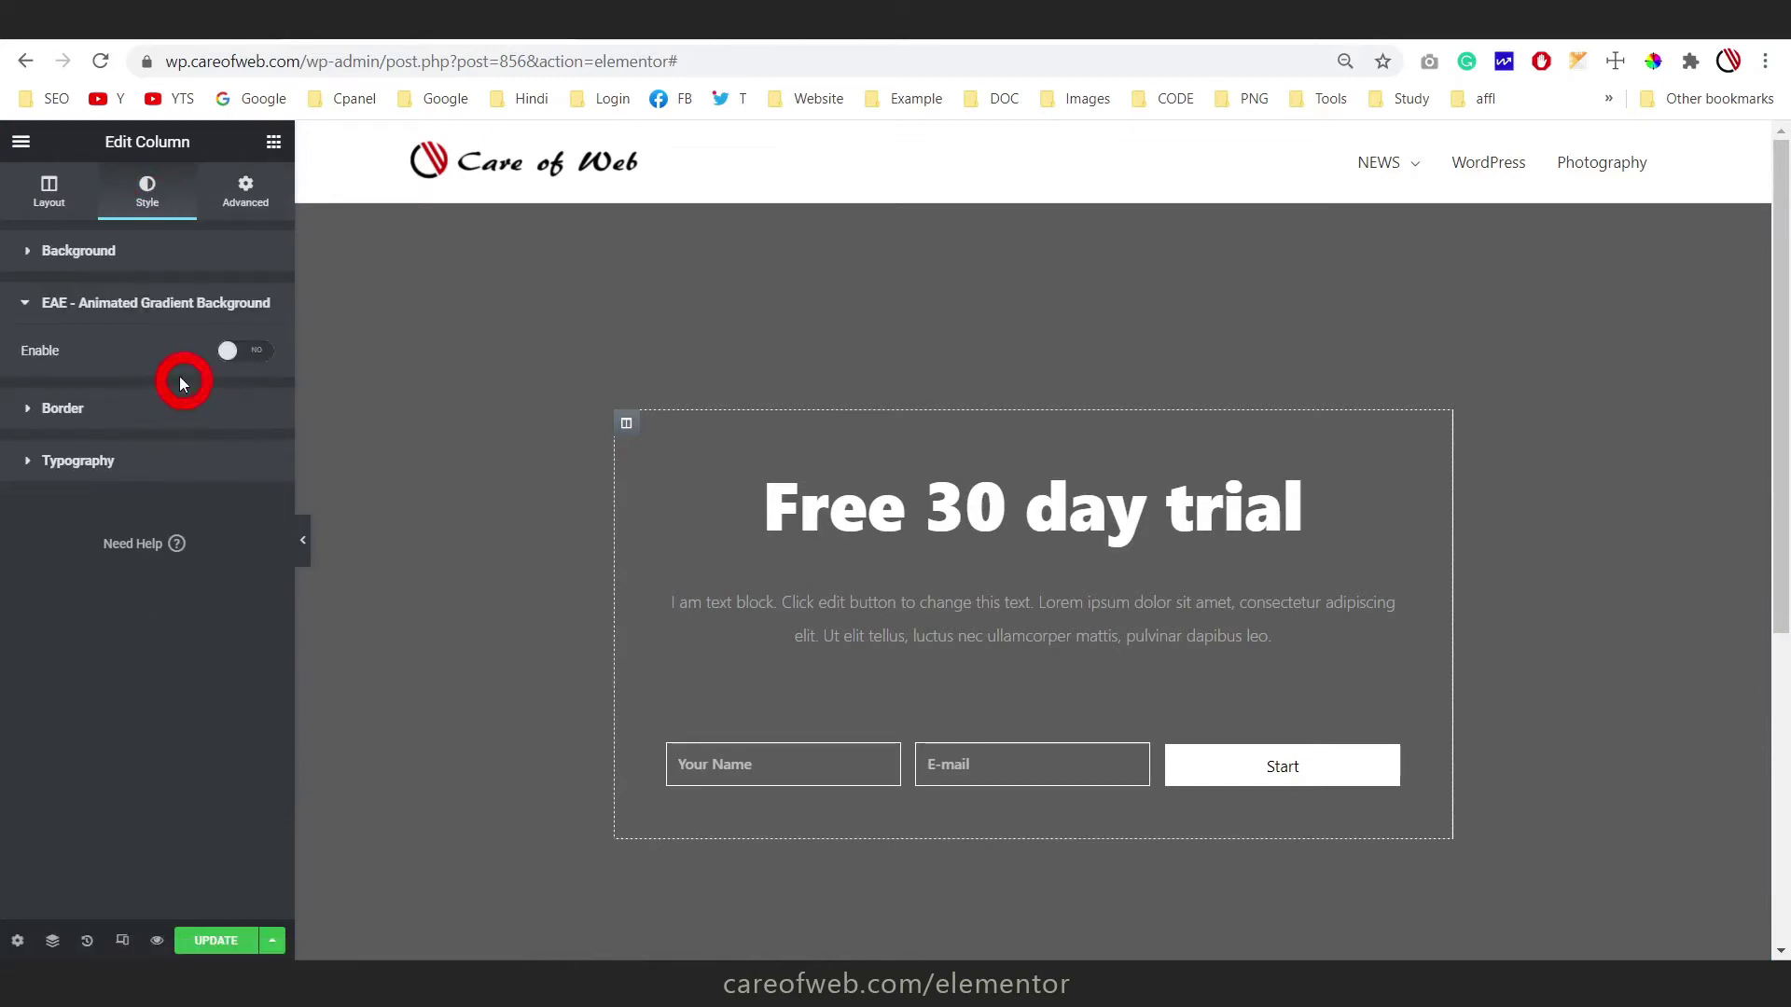
{"action": "left_click", "coordinate": [255, 352]}
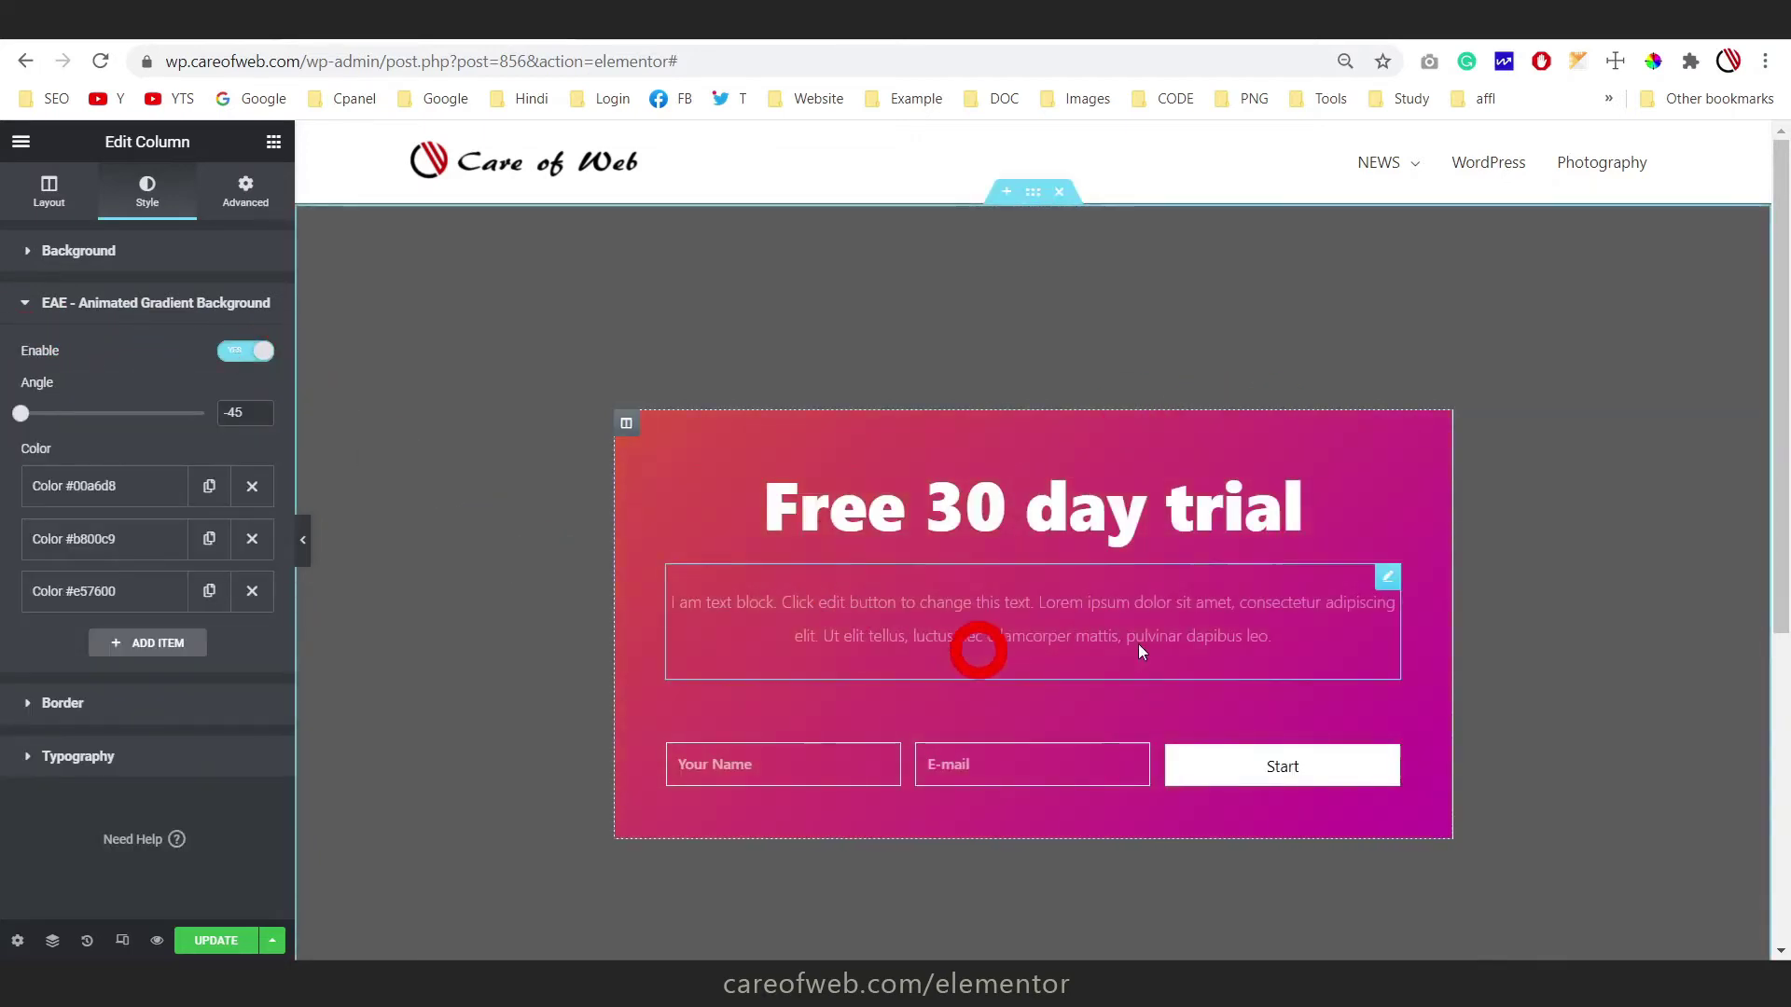
Preview the column's animated gradient without the editor panel, and check the style settings of the section and column
{"action": "left_click", "coordinate": [301, 545]}
{"action": "scroll", "coordinate": [1460, 480], "scroll_direction": "down", "scroll_amount": 2}
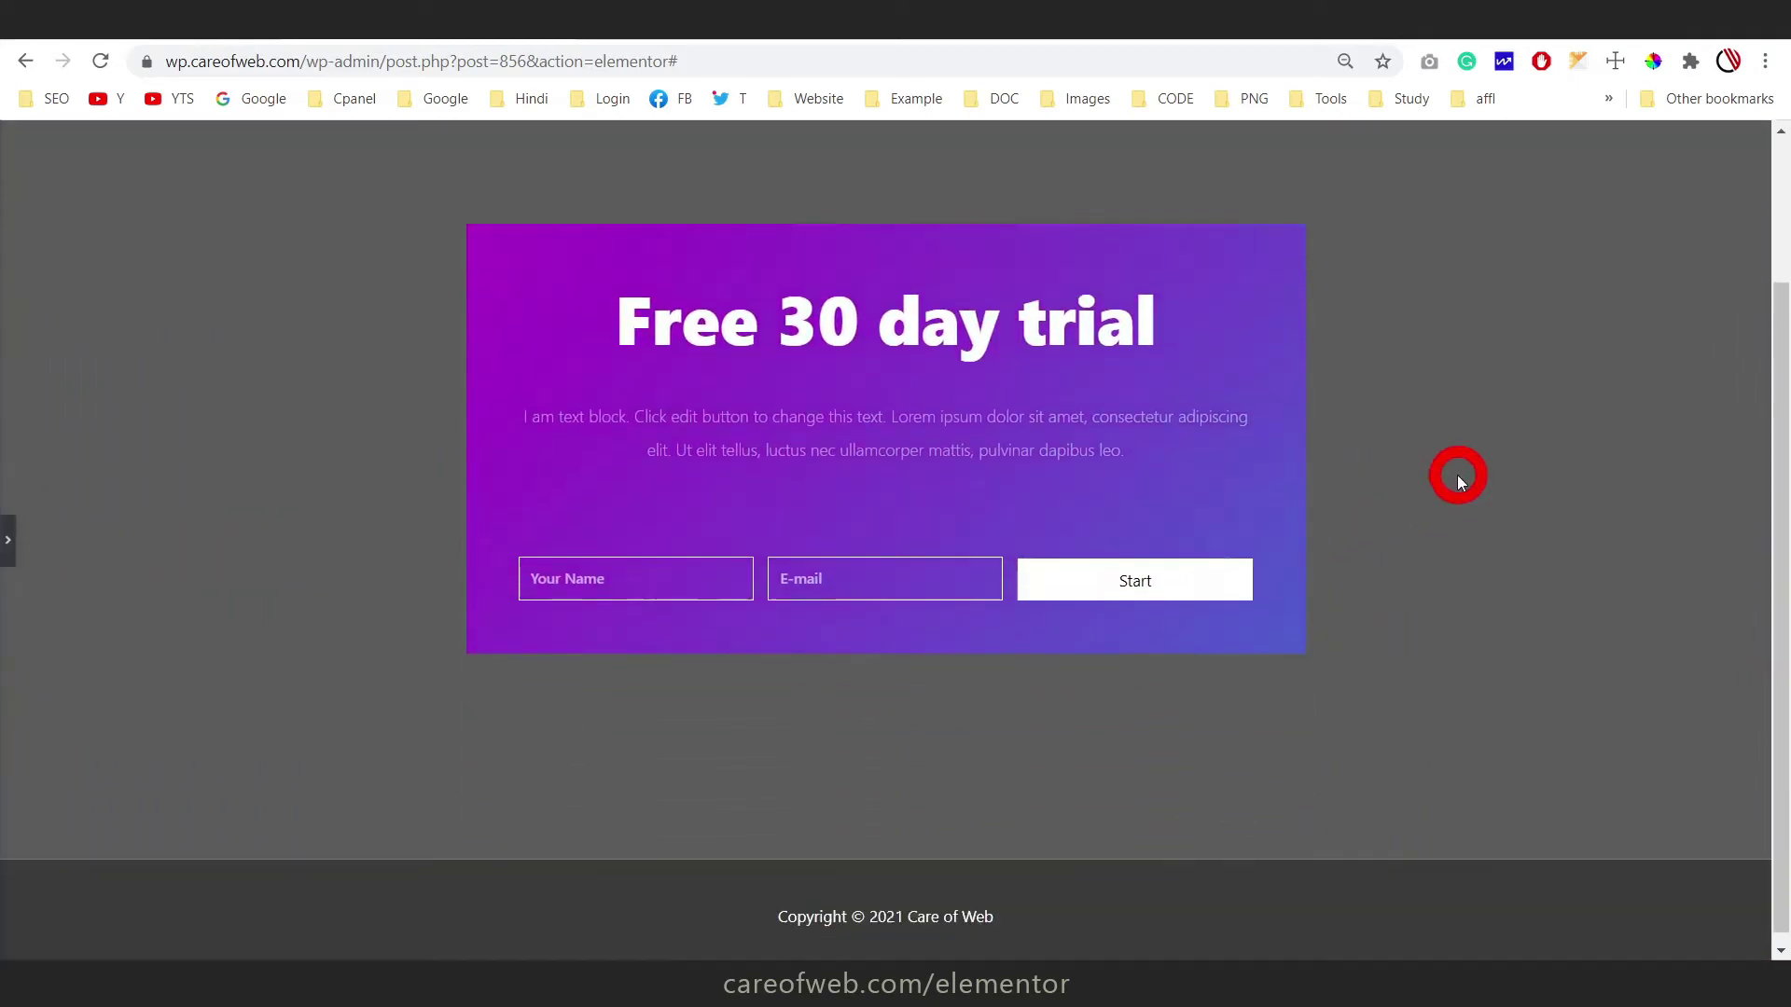
{"action": "key", "text": "ctrl+p"}
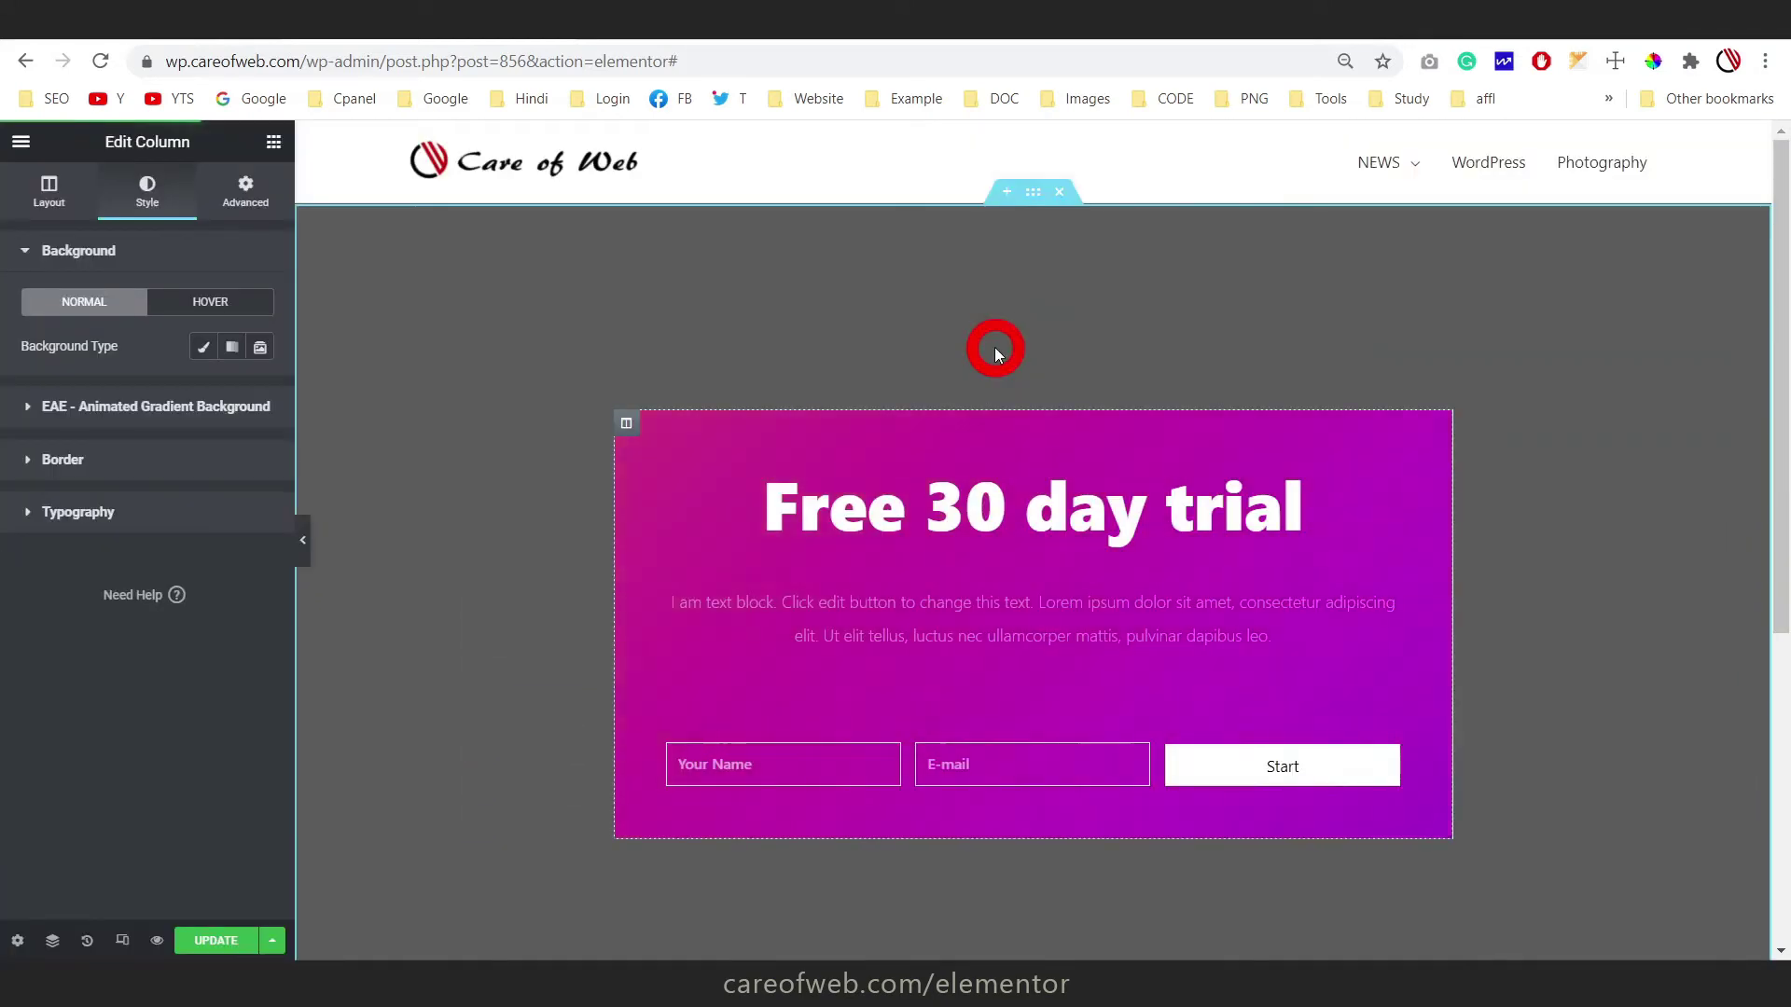
{"action": "left_click", "coordinate": [1034, 193]}
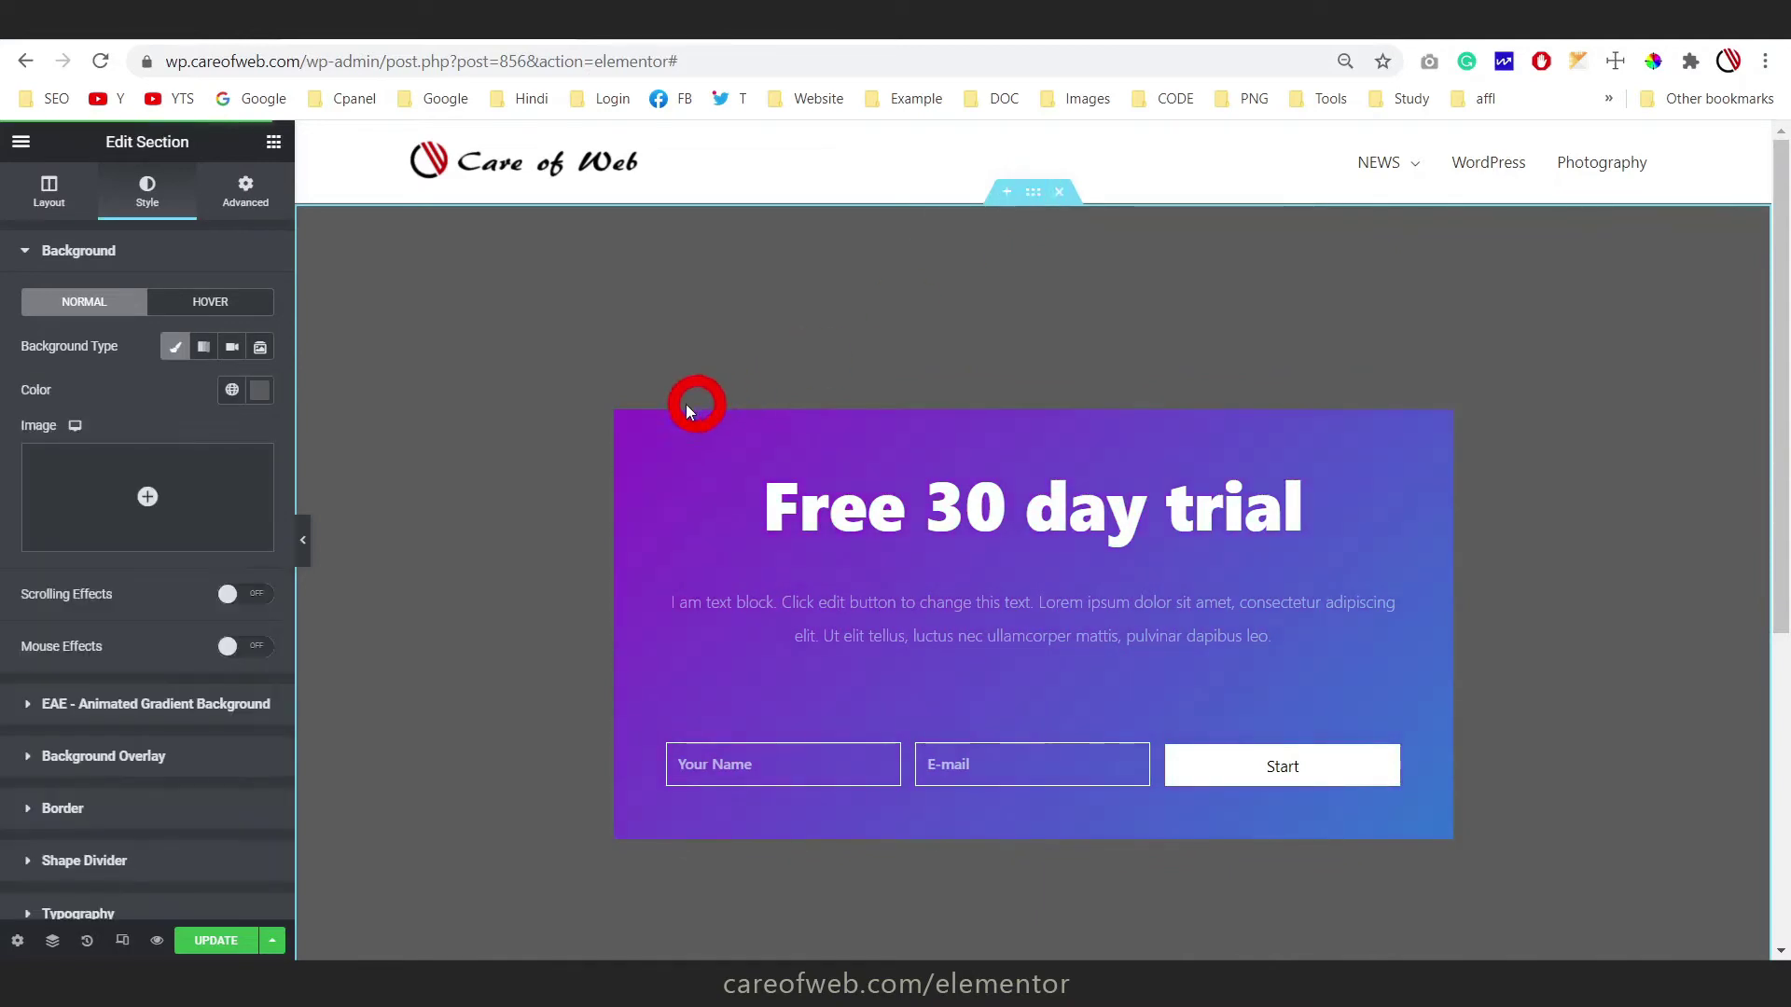
{"action": "left_click", "coordinate": [1198, 330]}
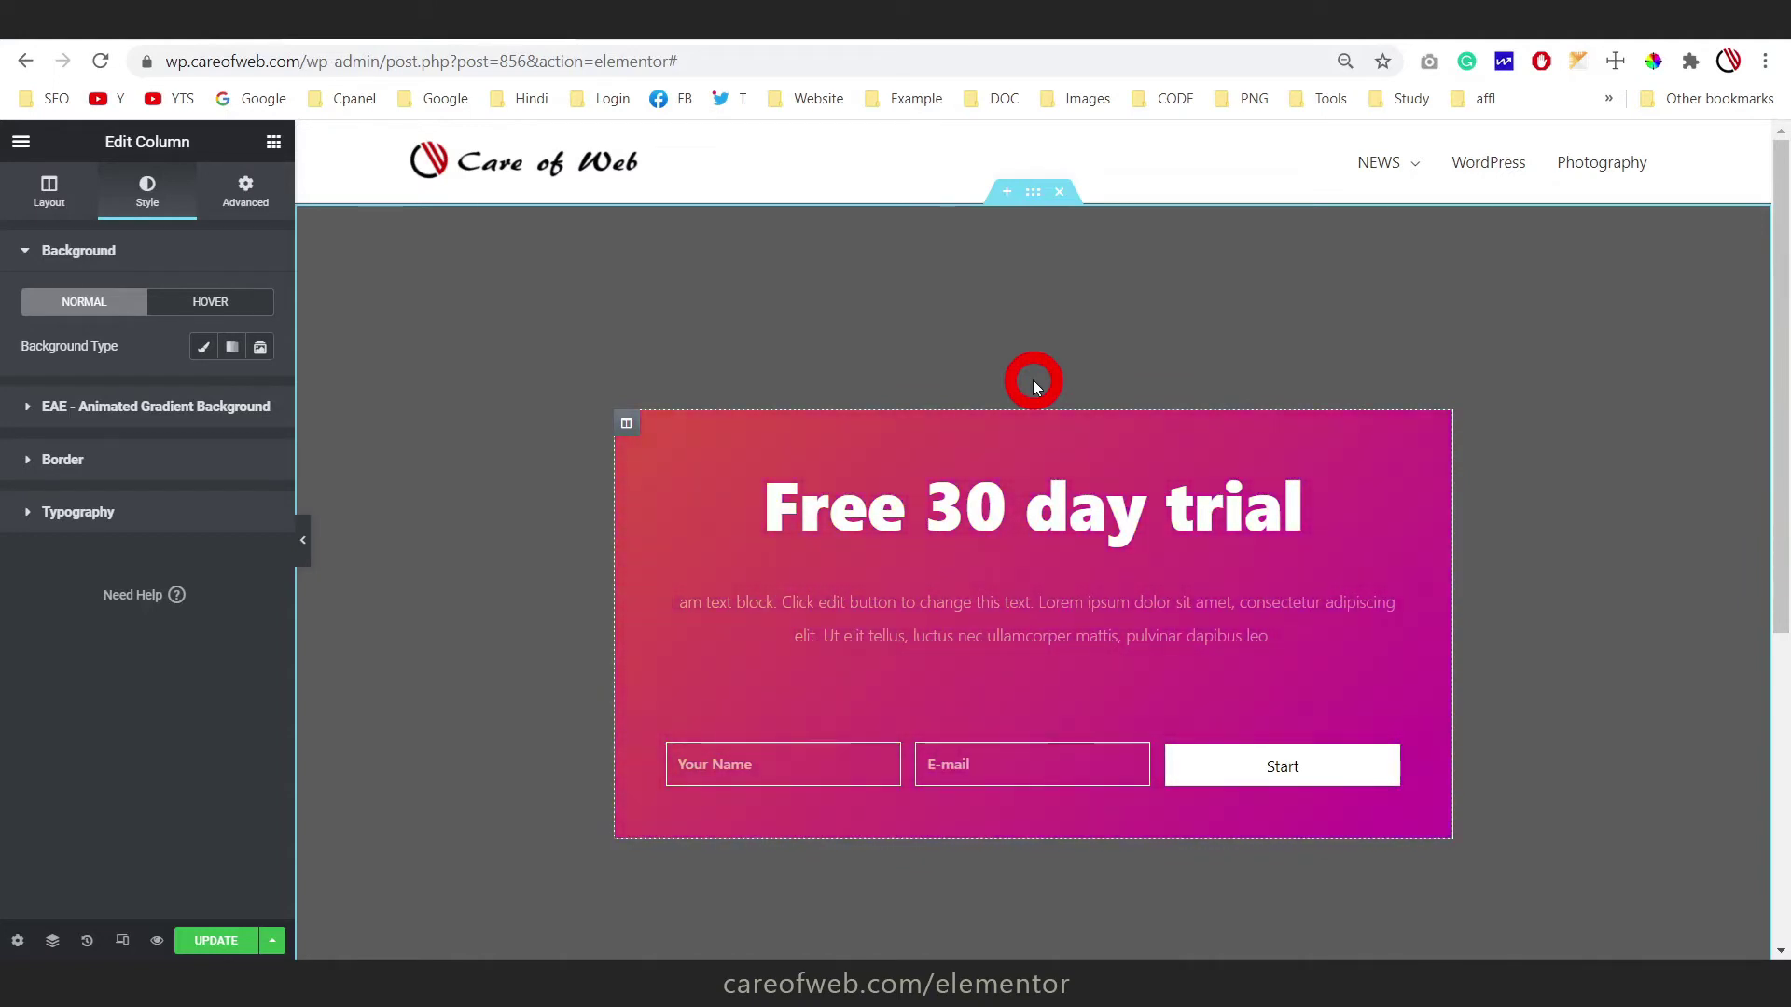
Switch to uiGradients and open the Flare gradient from the collection of all gradients
{"action": "left_click", "coordinate": [901, 20]}
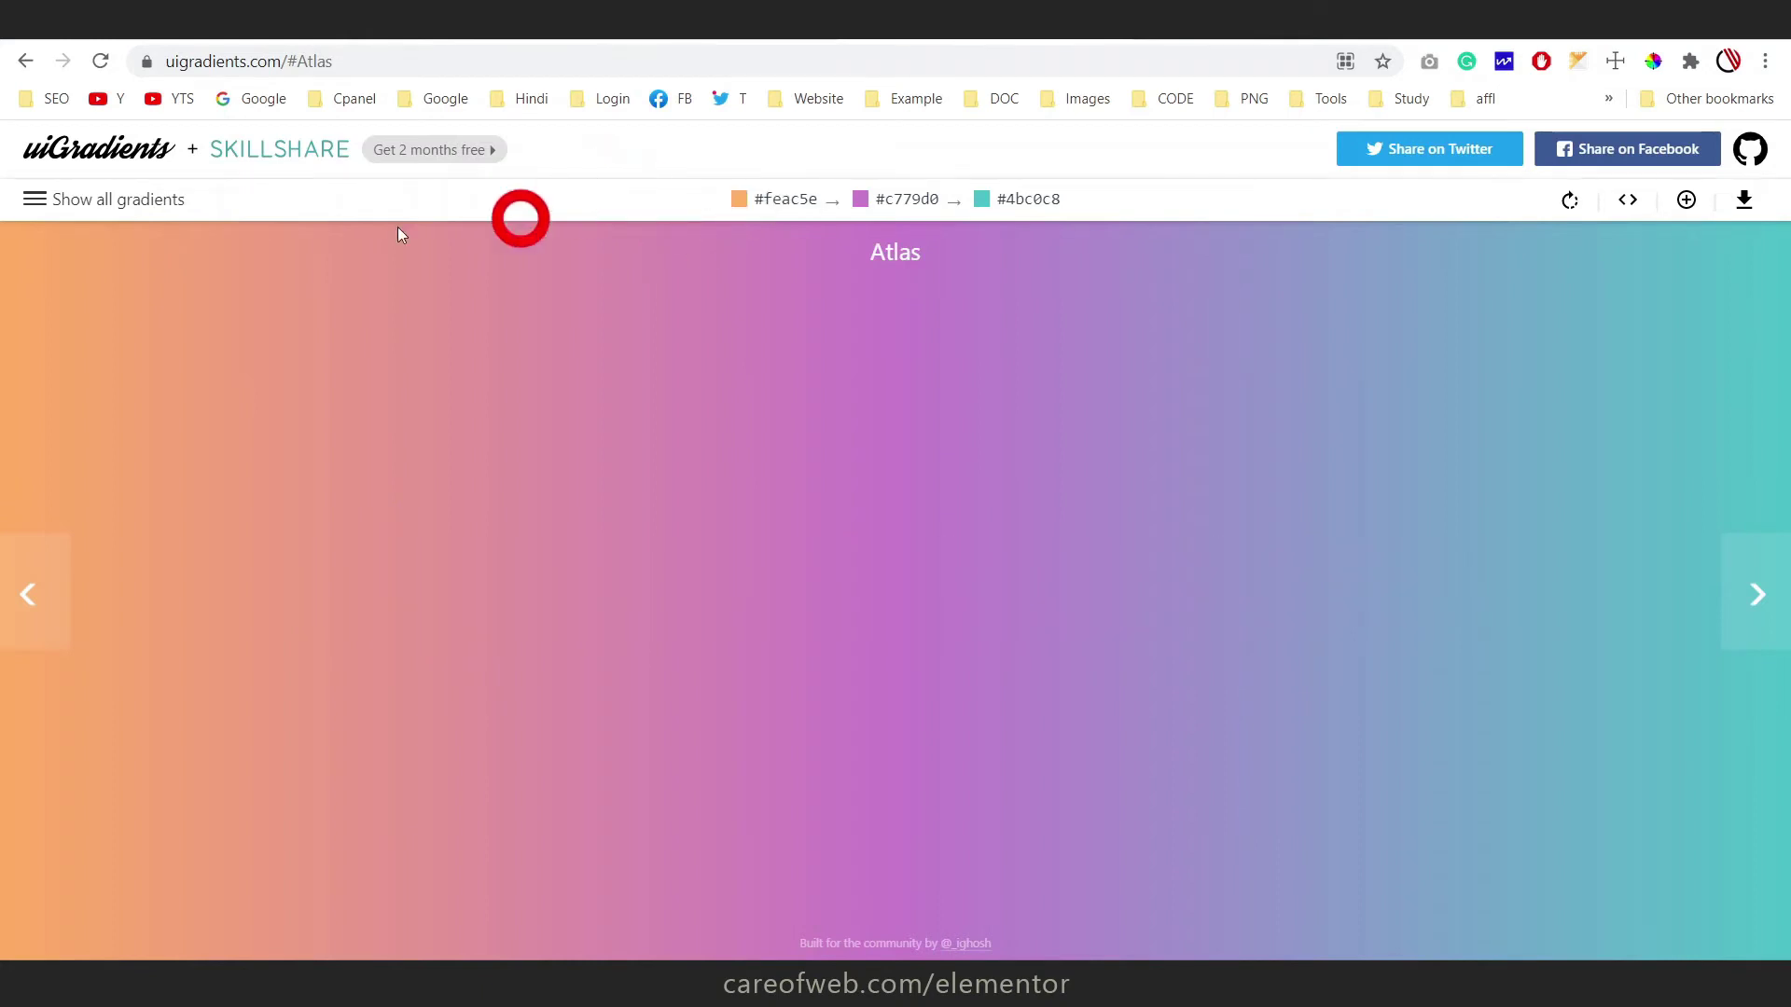
{"action": "left_click", "coordinate": [36, 205]}
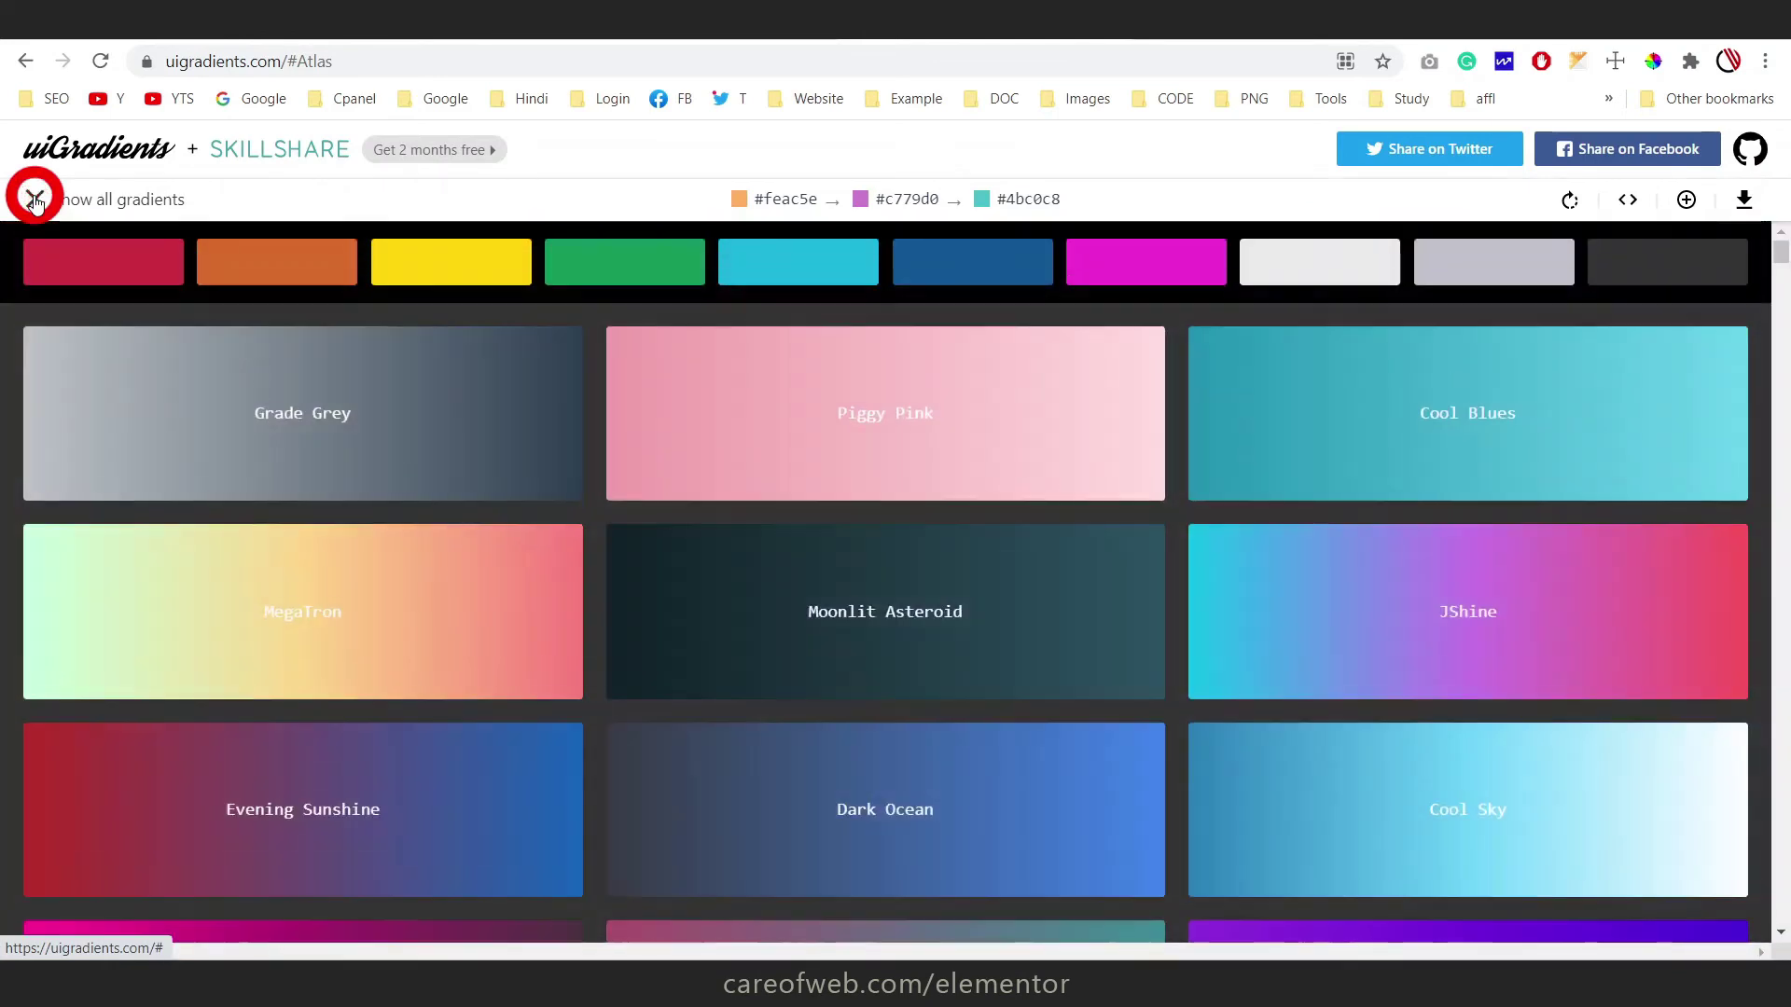
{"action": "scroll", "coordinate": [651, 457], "scroll_direction": "down", "scroll_amount": 3}
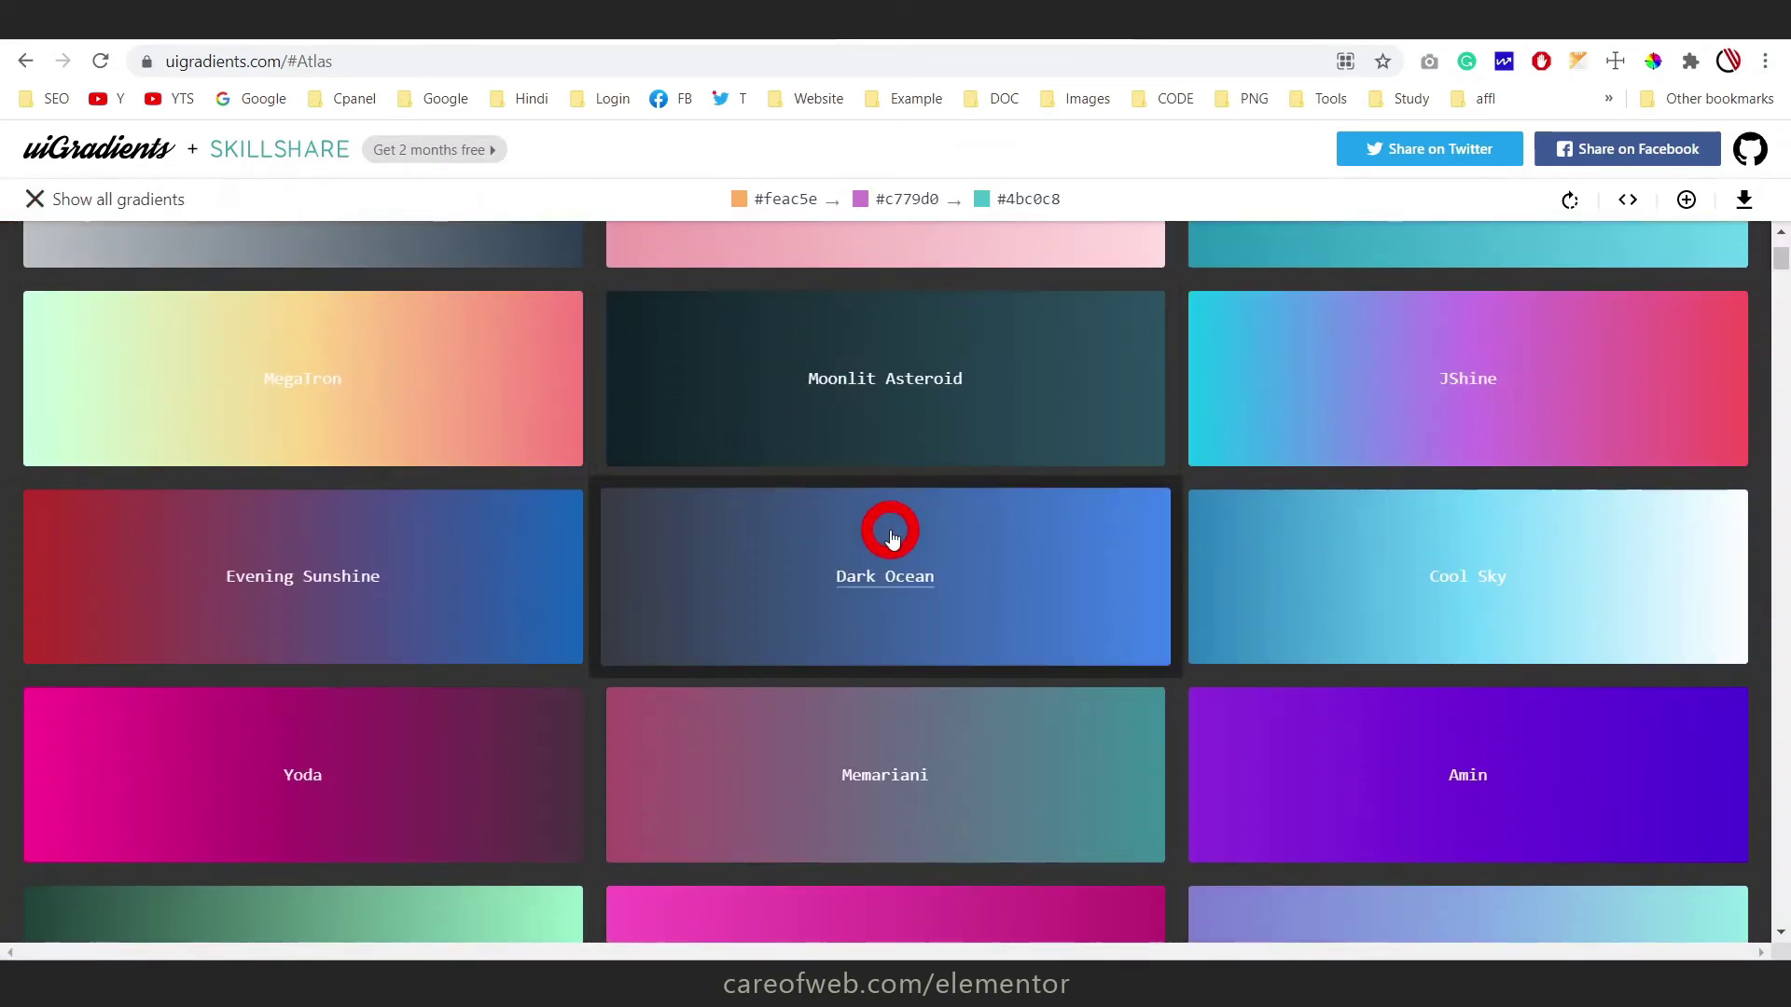
{"action": "scroll", "coordinate": [892, 527], "scroll_direction": "down", "scroll_amount": 6}
{"action": "scroll", "coordinate": [901, 541], "scroll_direction": "down", "scroll_amount": 1}
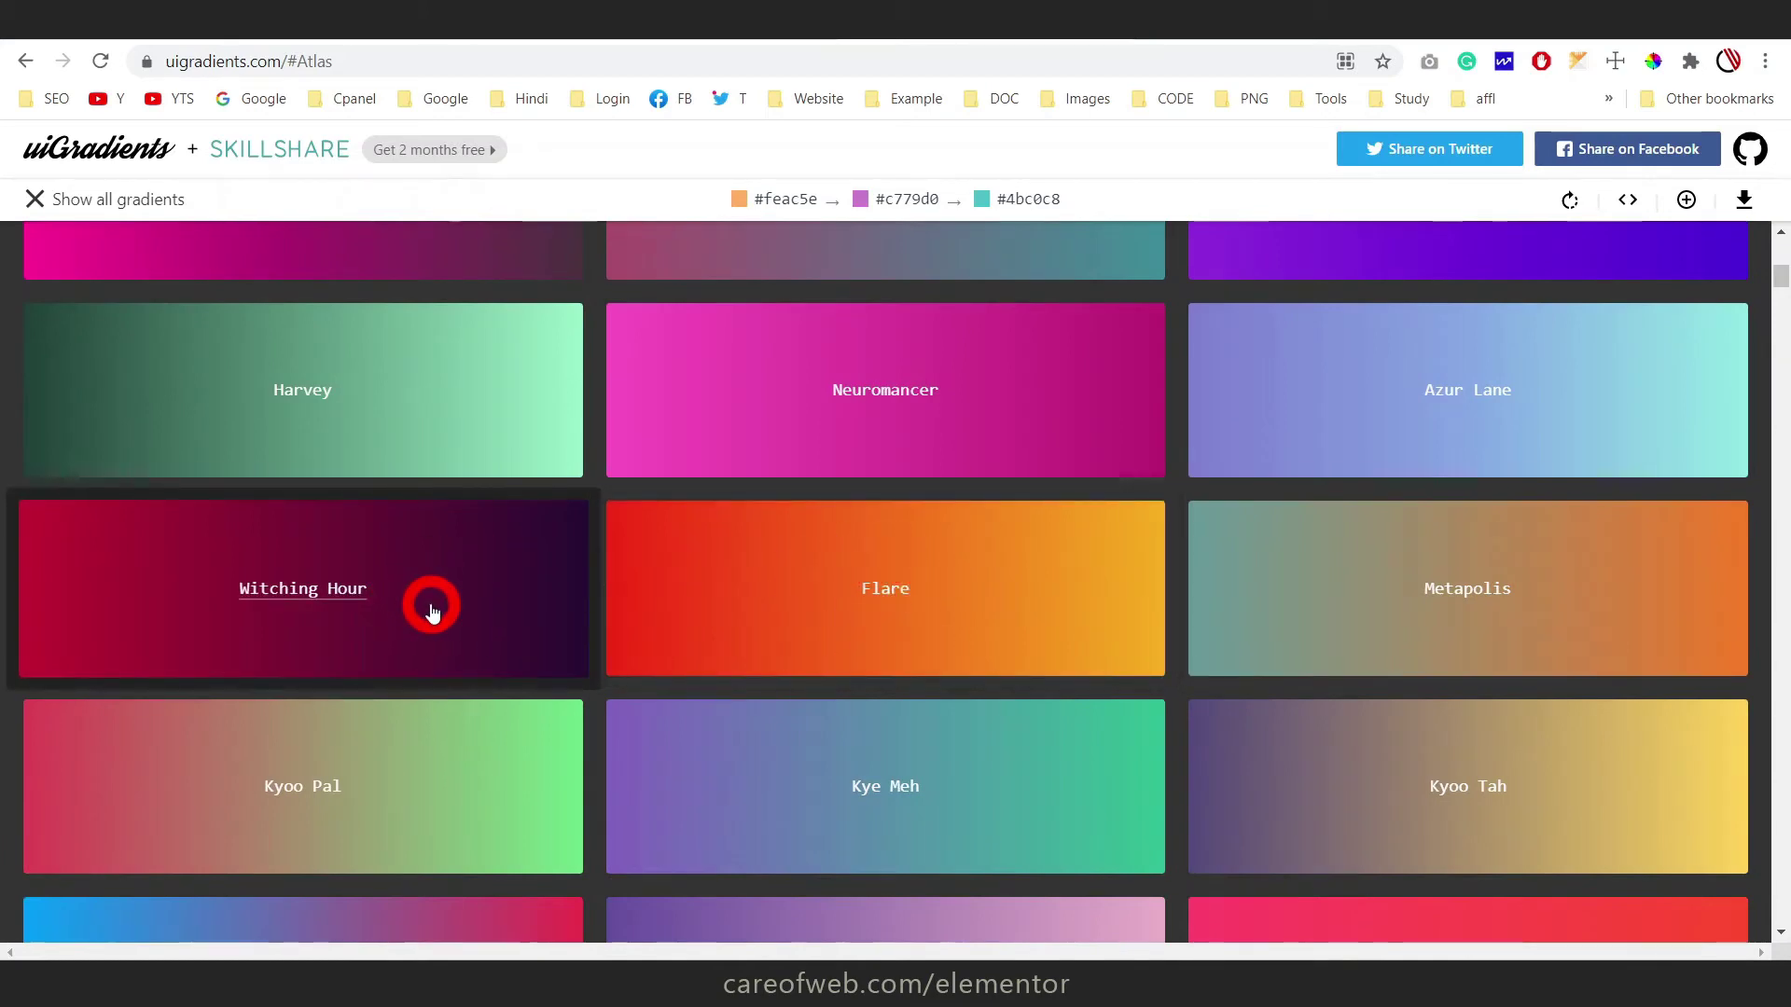
{"action": "left_click", "coordinate": [809, 595]}
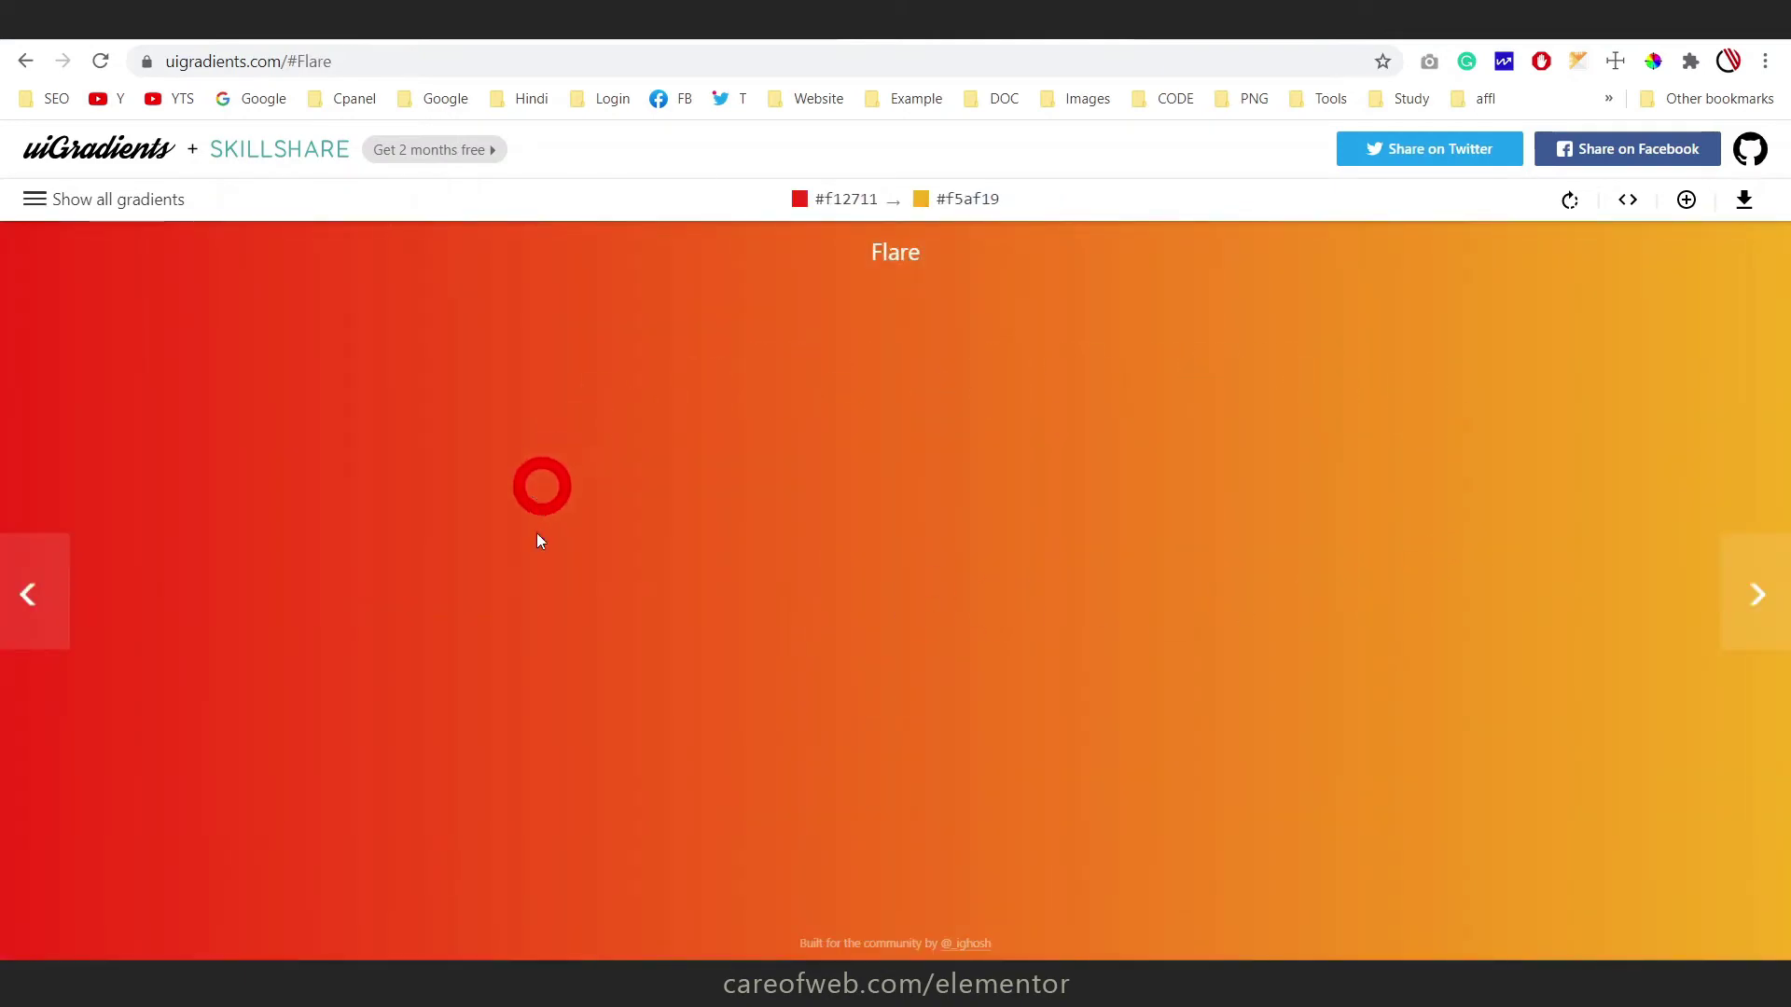
Copy Flare's first color code, #f12711, and switch back to the Elementor editor
{"action": "left_click", "coordinate": [802, 196]}
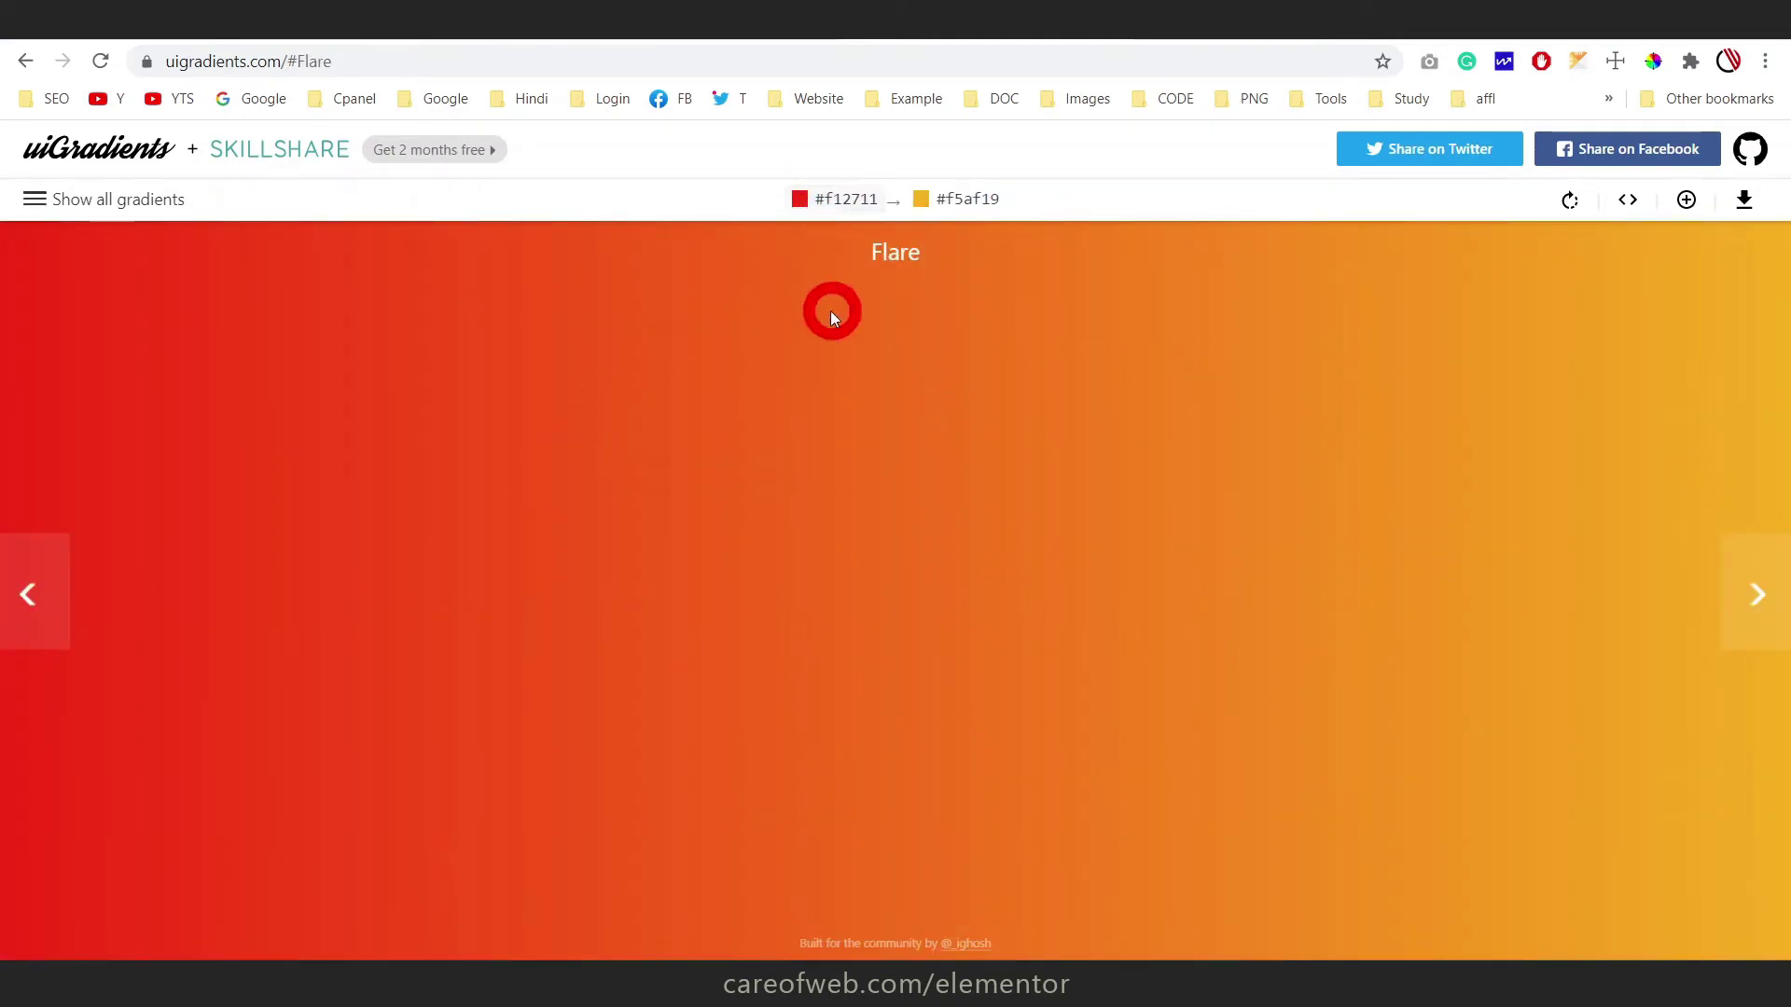
{"action": "left_click", "coordinate": [802, 203]}
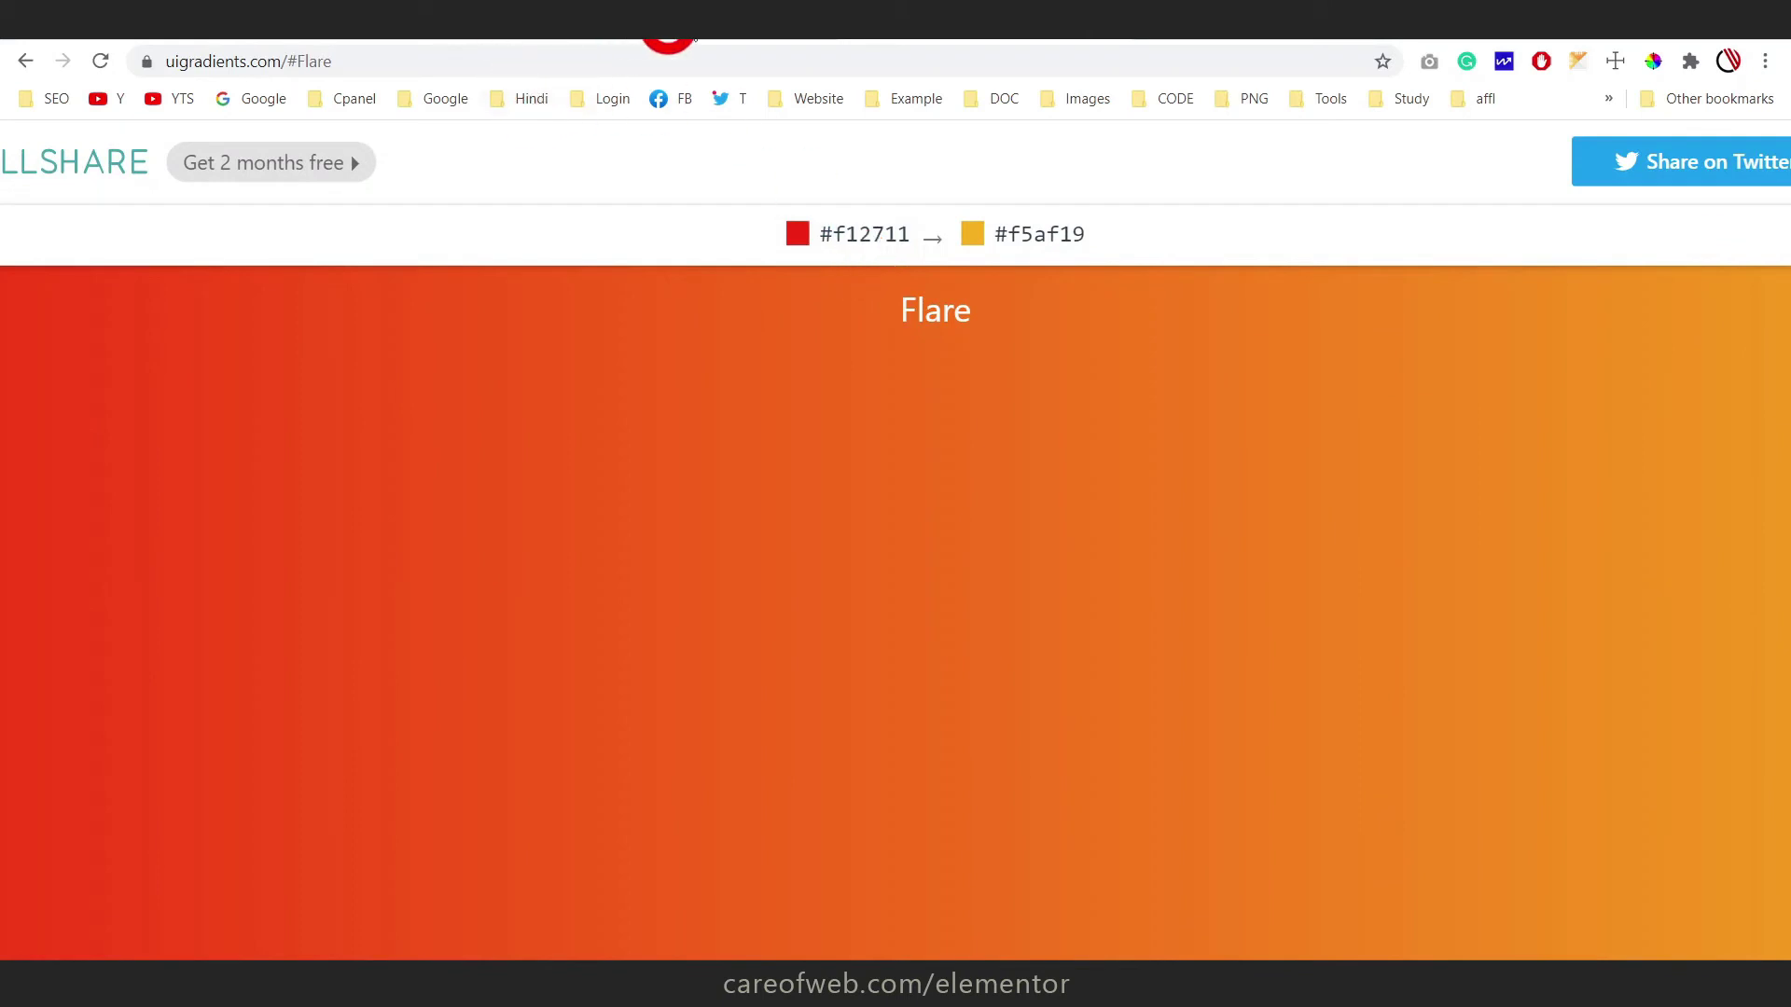
{"action": "left_click", "coordinate": [435, 32]}
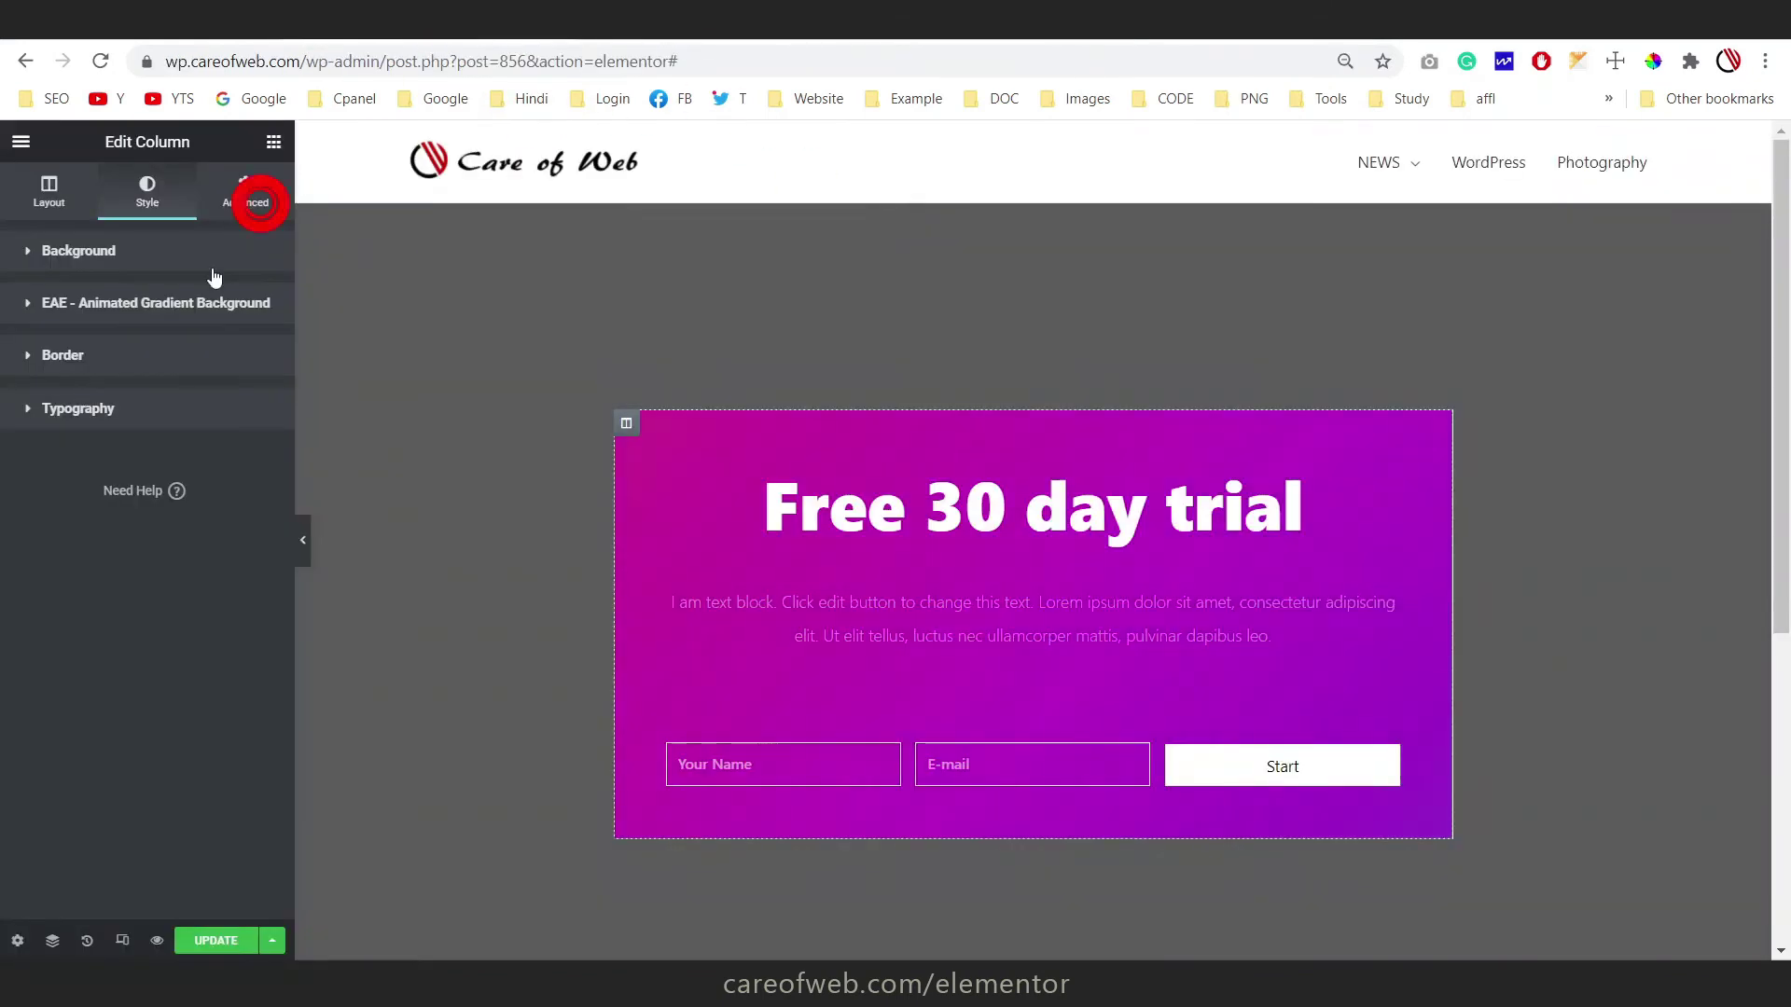
Remove the third color from the column's EAE - Animated Gradient Background and set its first color to #F12711
{"action": "left_click", "coordinate": [168, 314]}
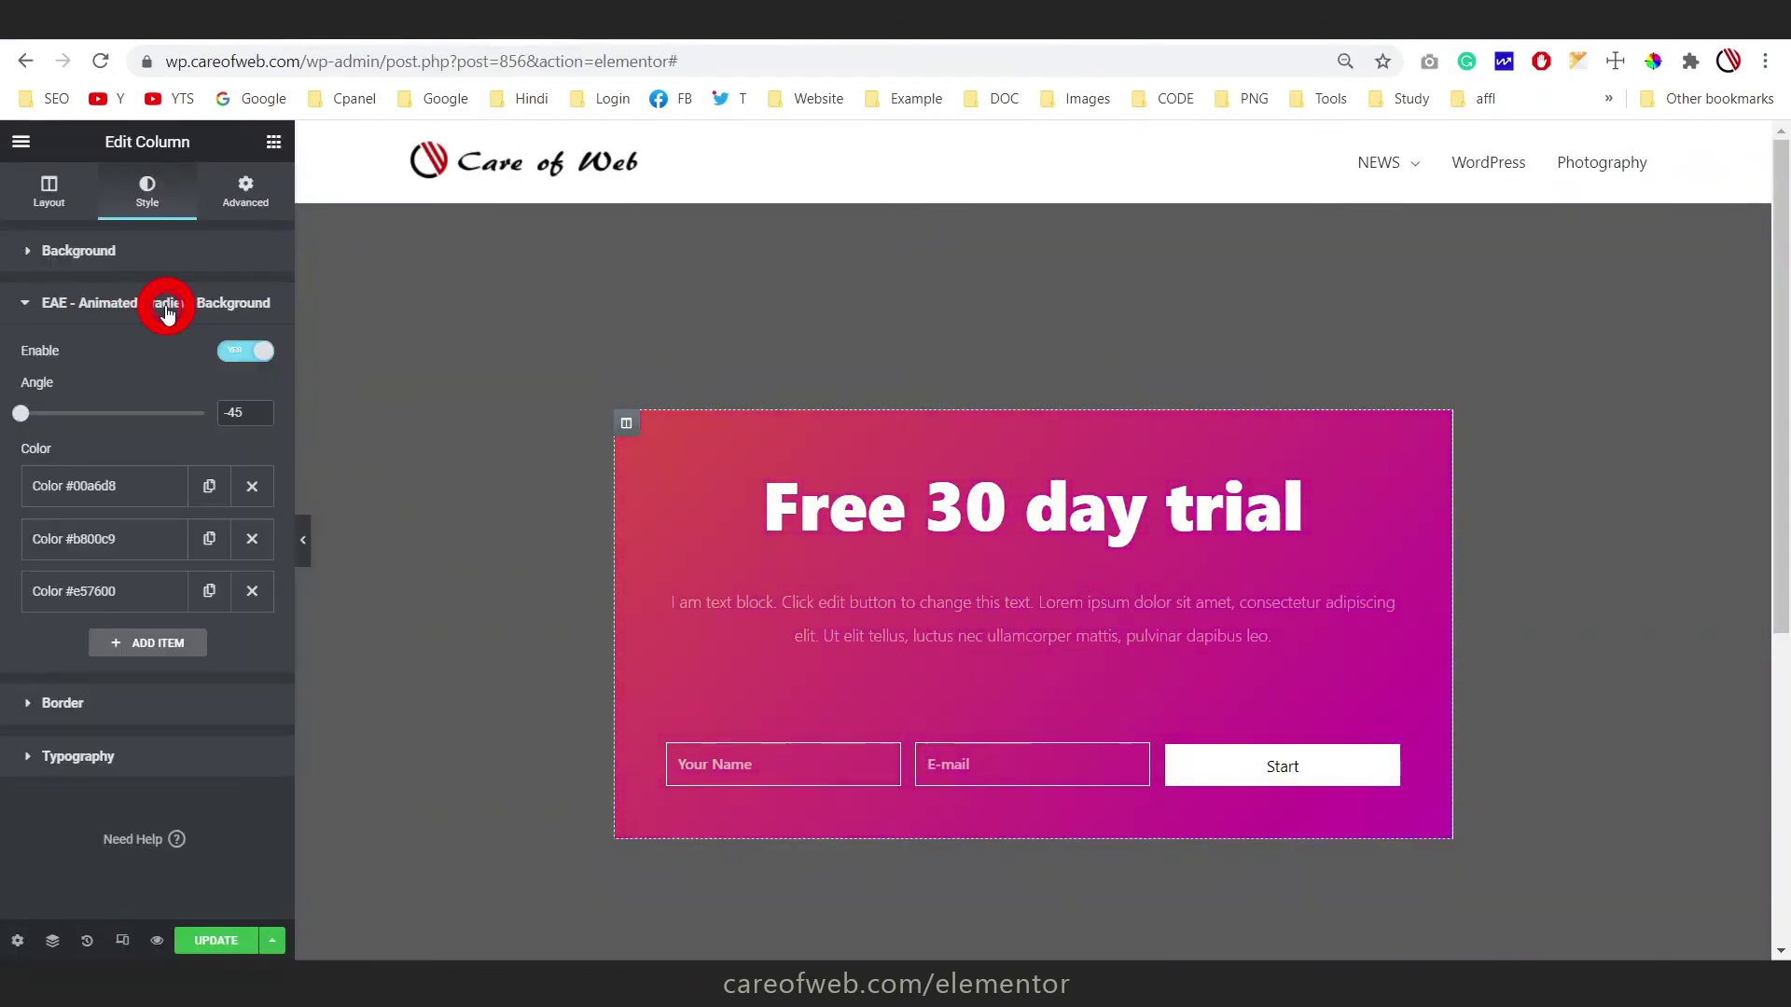
{"action": "left_click", "coordinate": [252, 590]}
{"action": "left_click", "coordinate": [157, 508]}
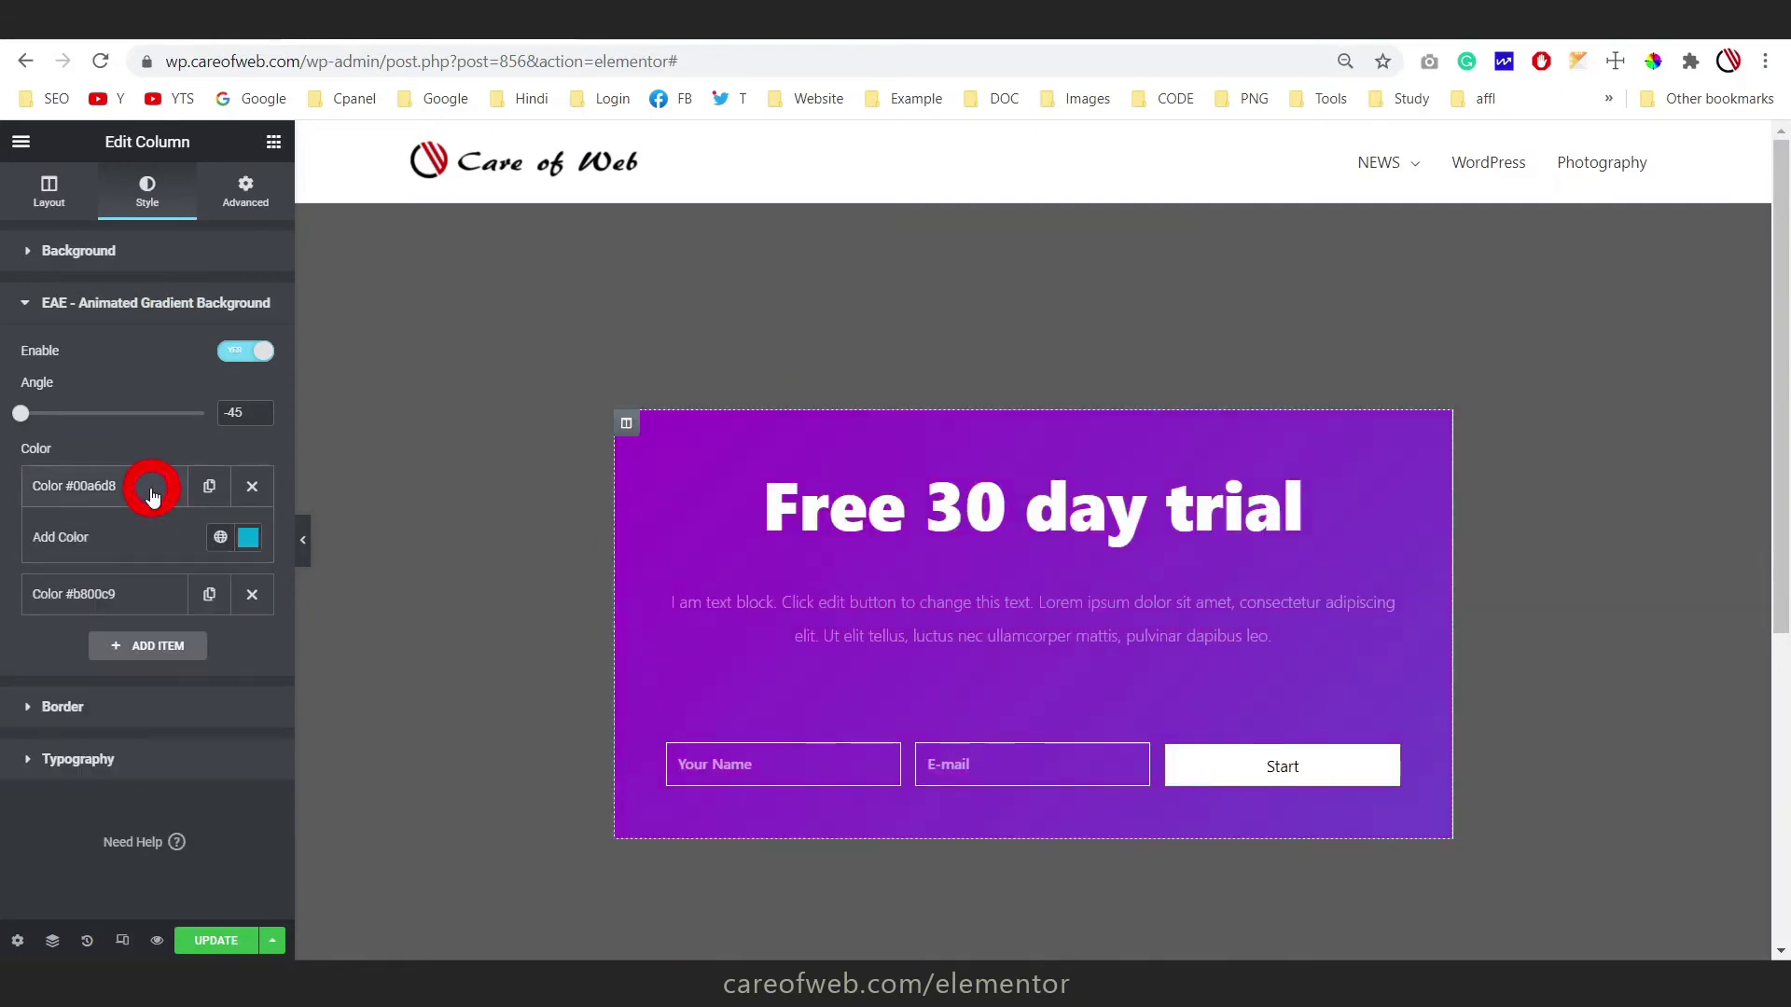
{"action": "left_click", "coordinate": [248, 539]}
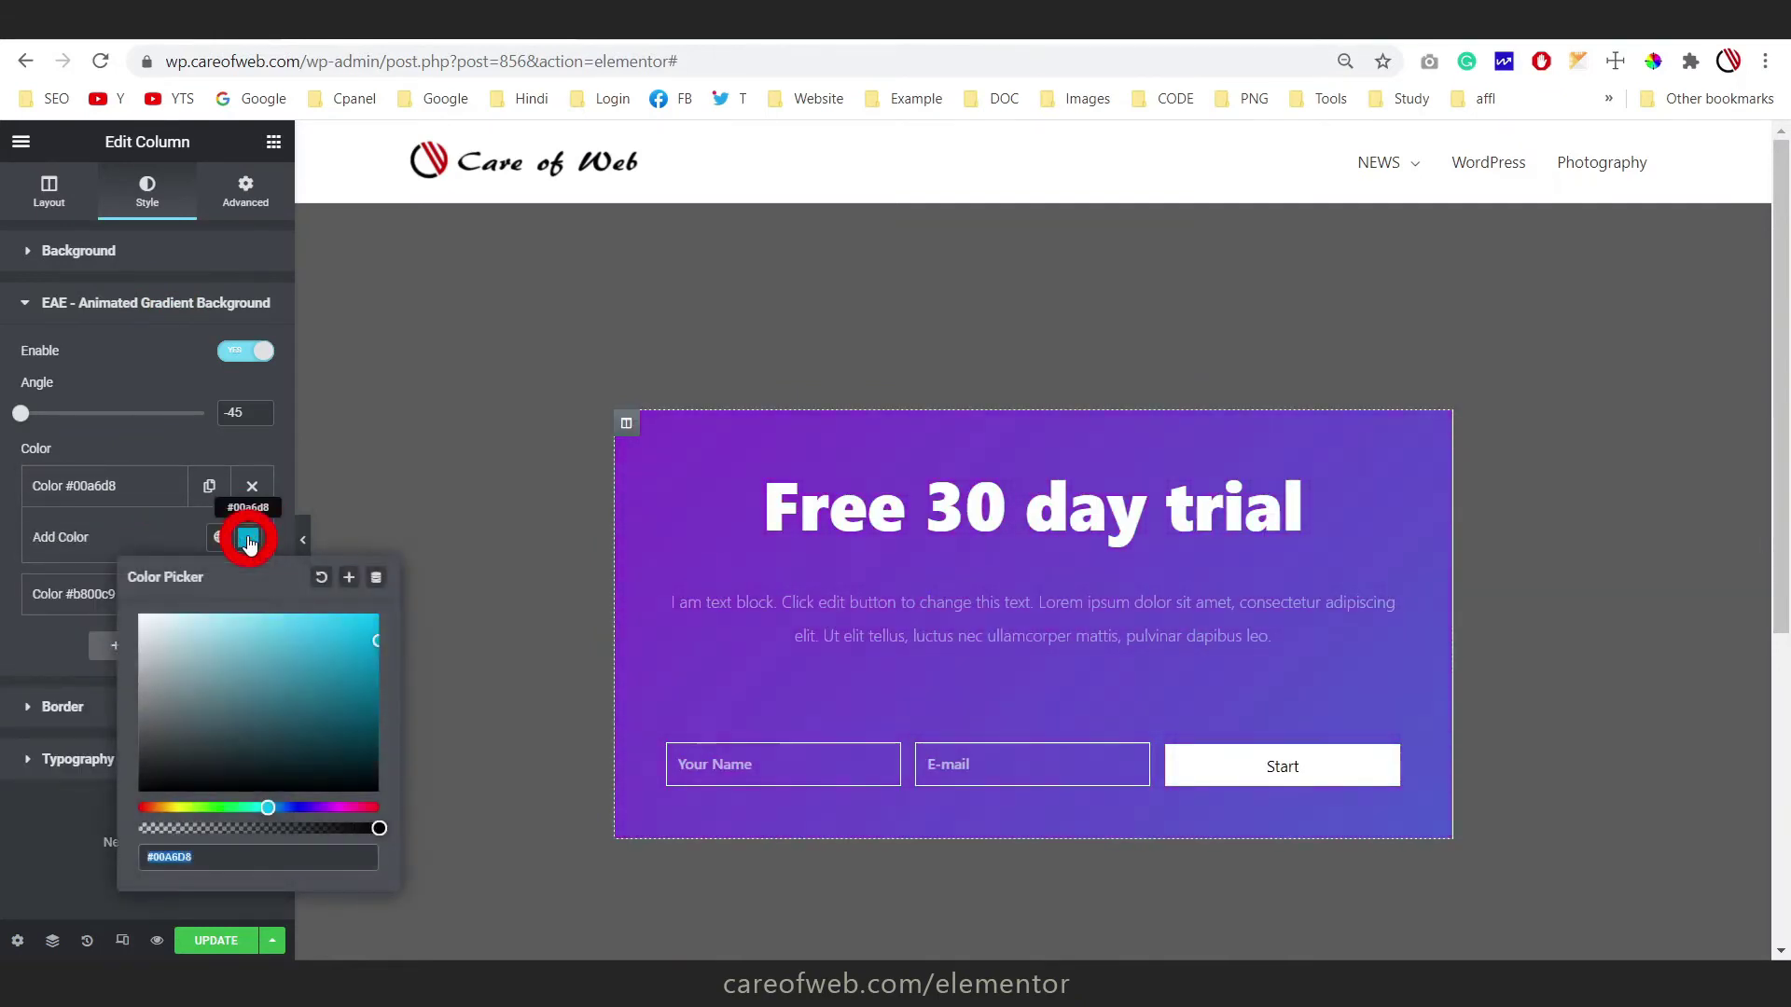
{"action": "left_click_drag", "start_coordinate": [220, 852], "coordinate": [152, 863]}
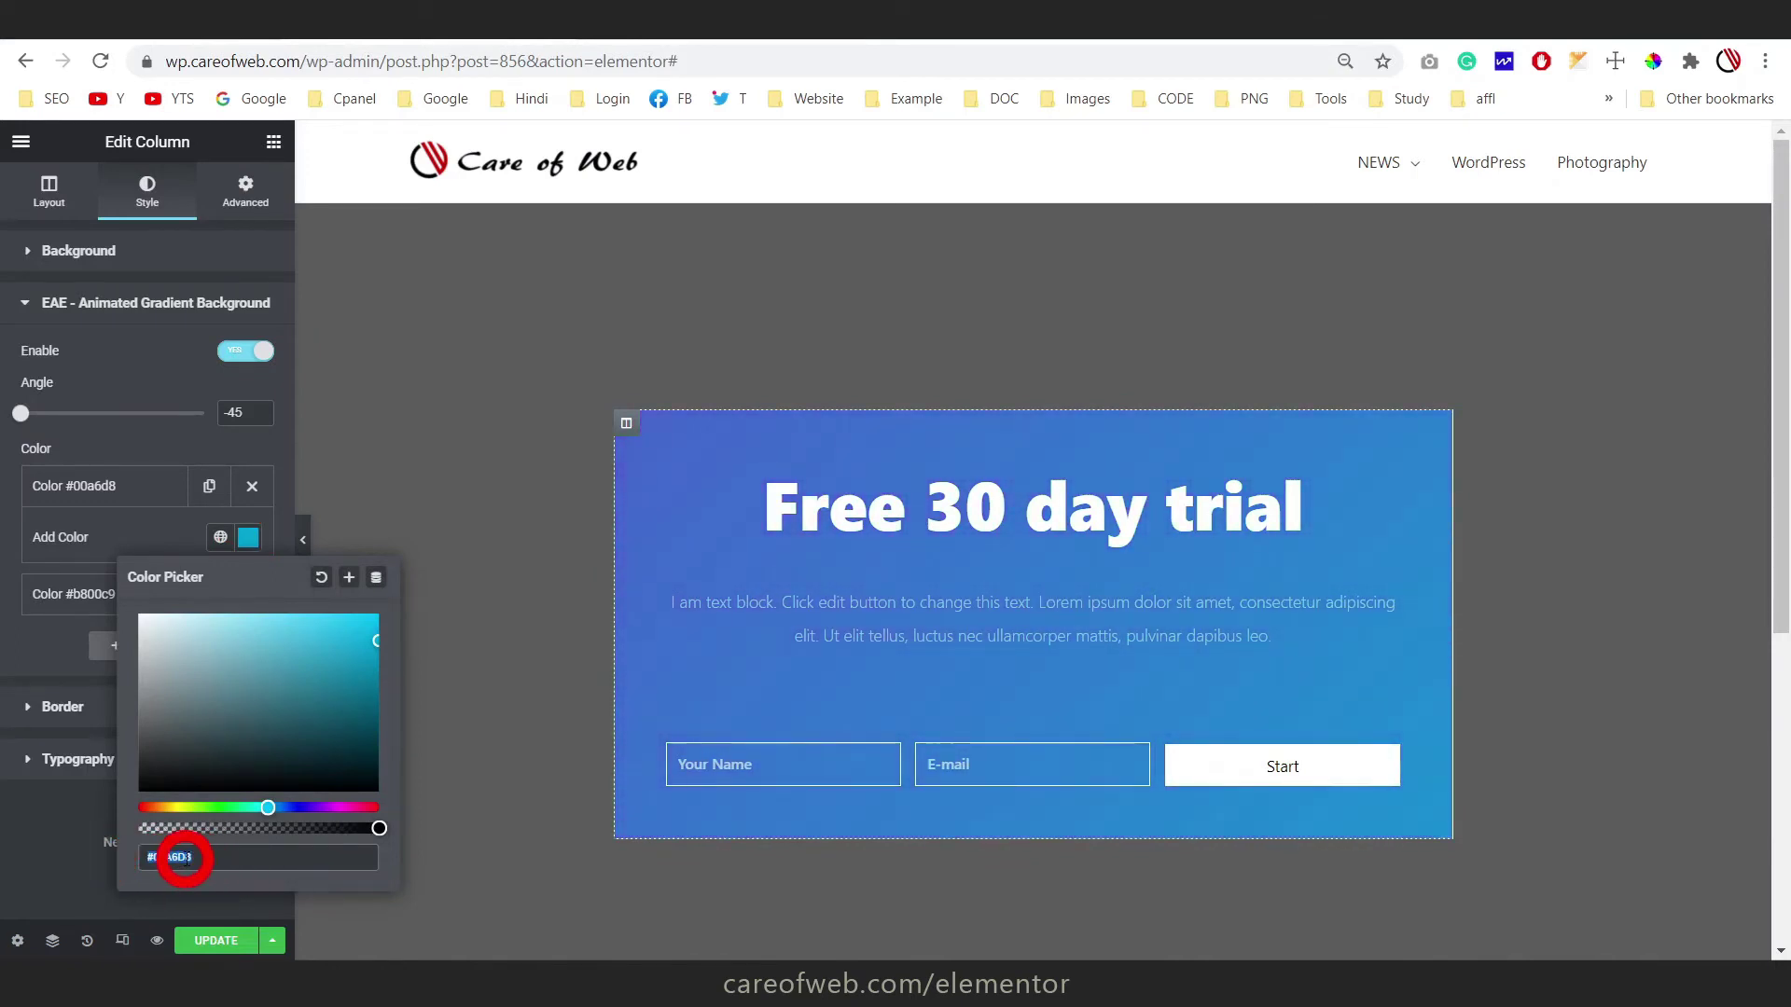
{"action": "type", "text": "#F12711"}
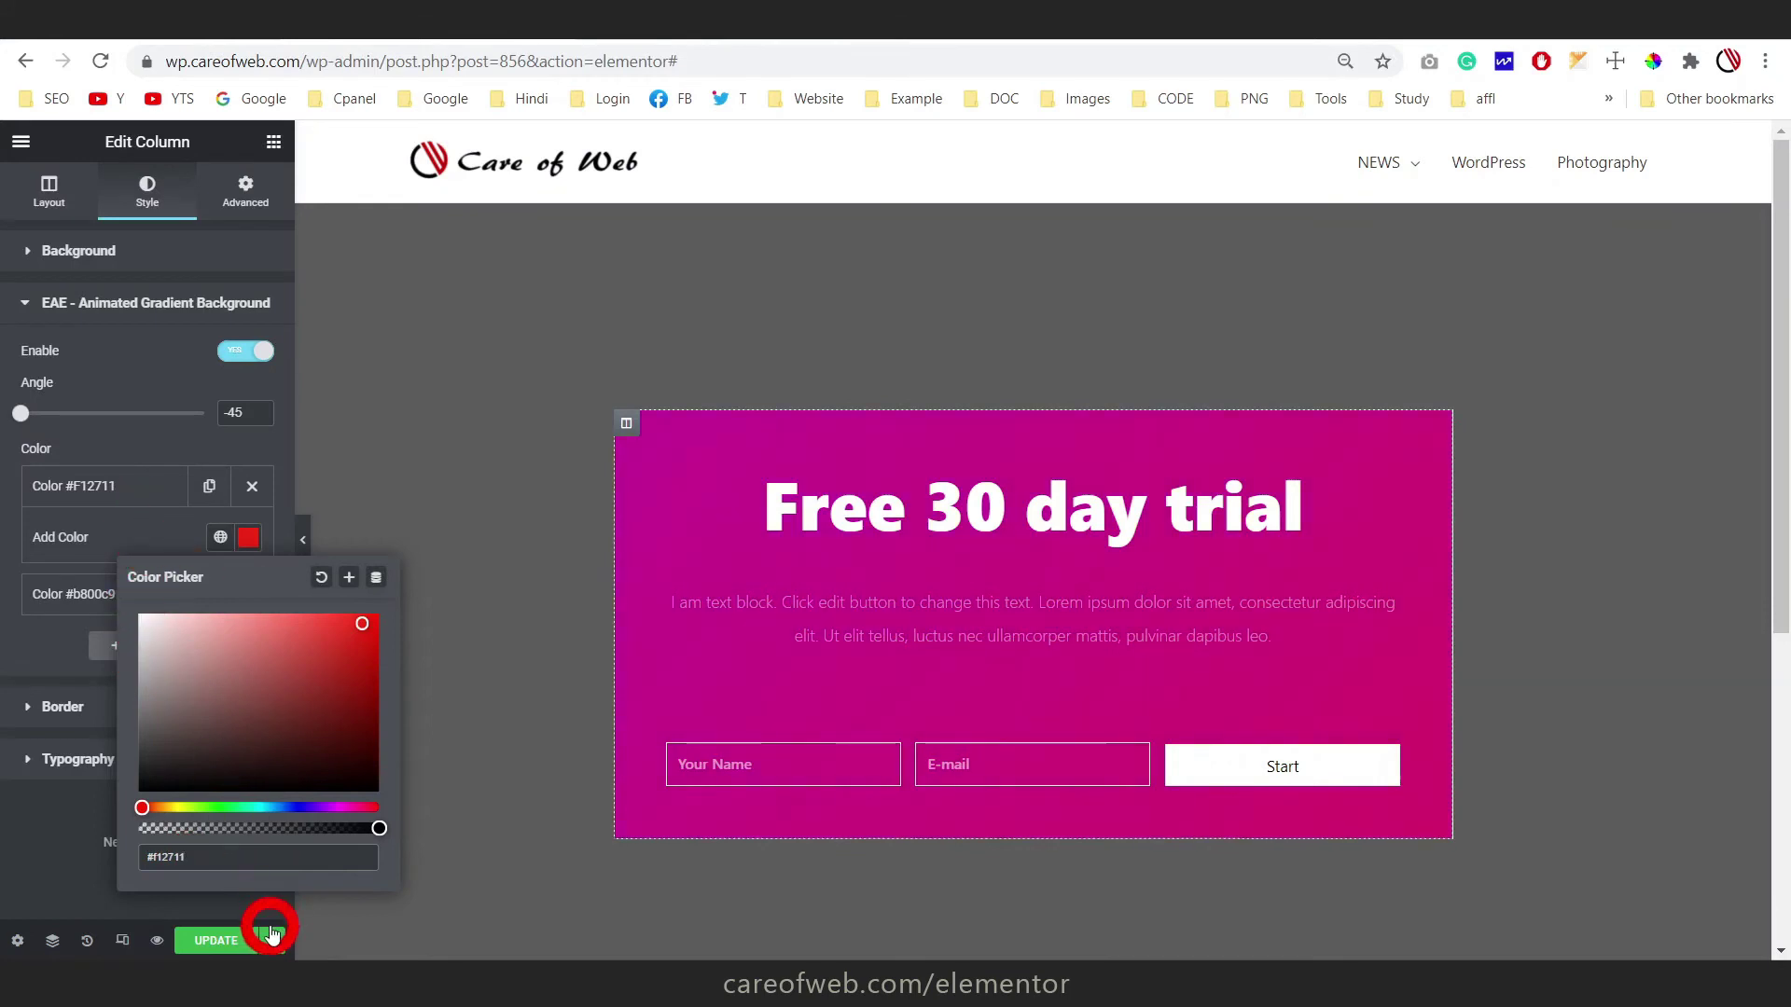
Copy Flare's second color code from uiGradients and set the column's second animated gradient color to #f5af19 in Elementor
{"action": "left_click", "coordinate": [171, 494]}
{"action": "left_click", "coordinate": [152, 539]}
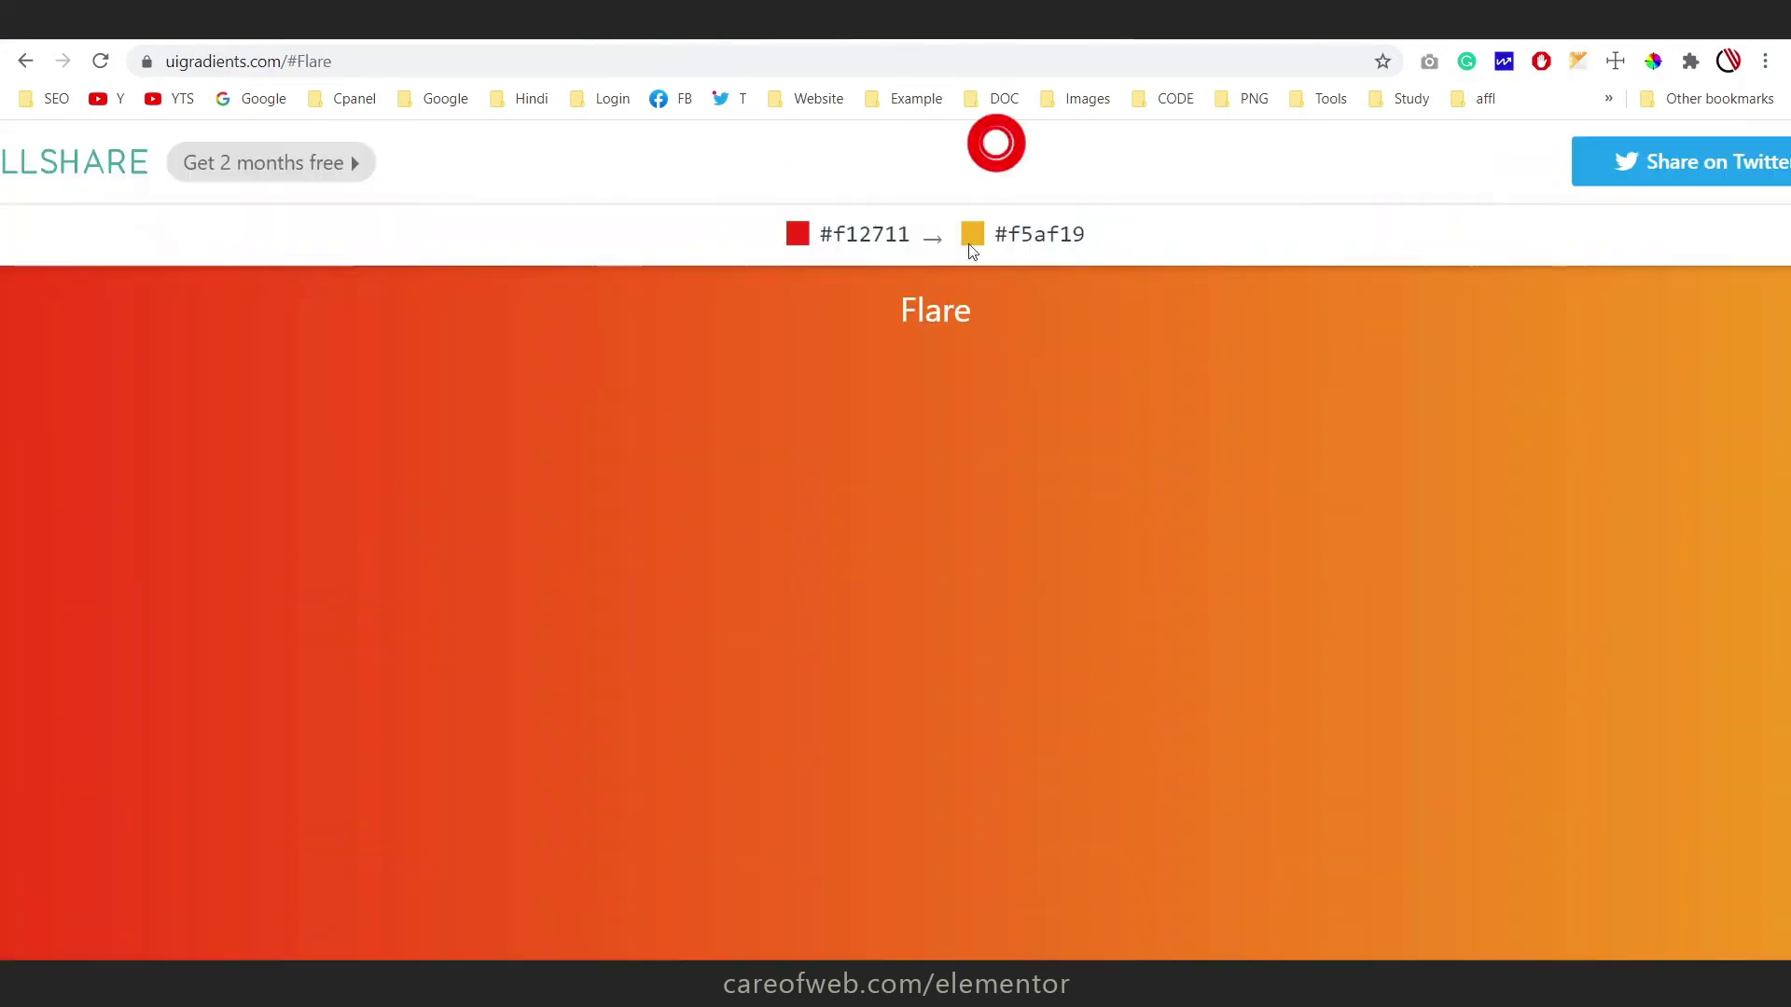
{"action": "left_click", "coordinate": [1023, 233]}
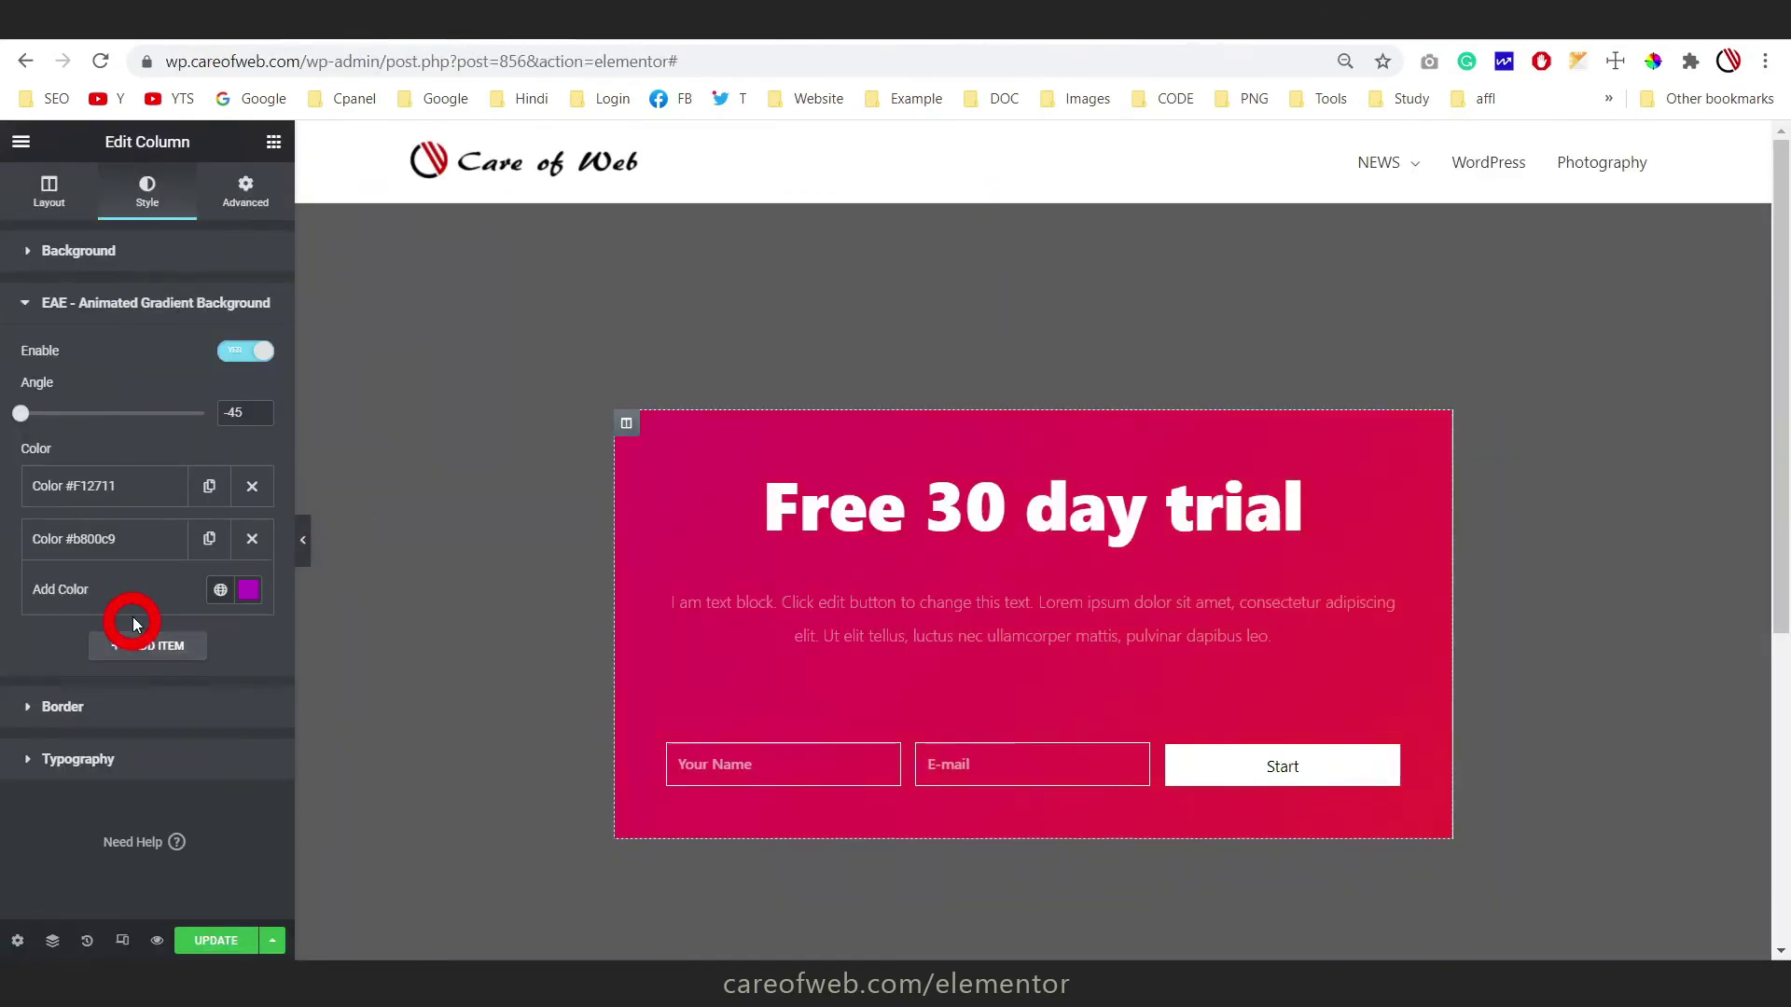
{"action": "left_click", "coordinate": [250, 586]}
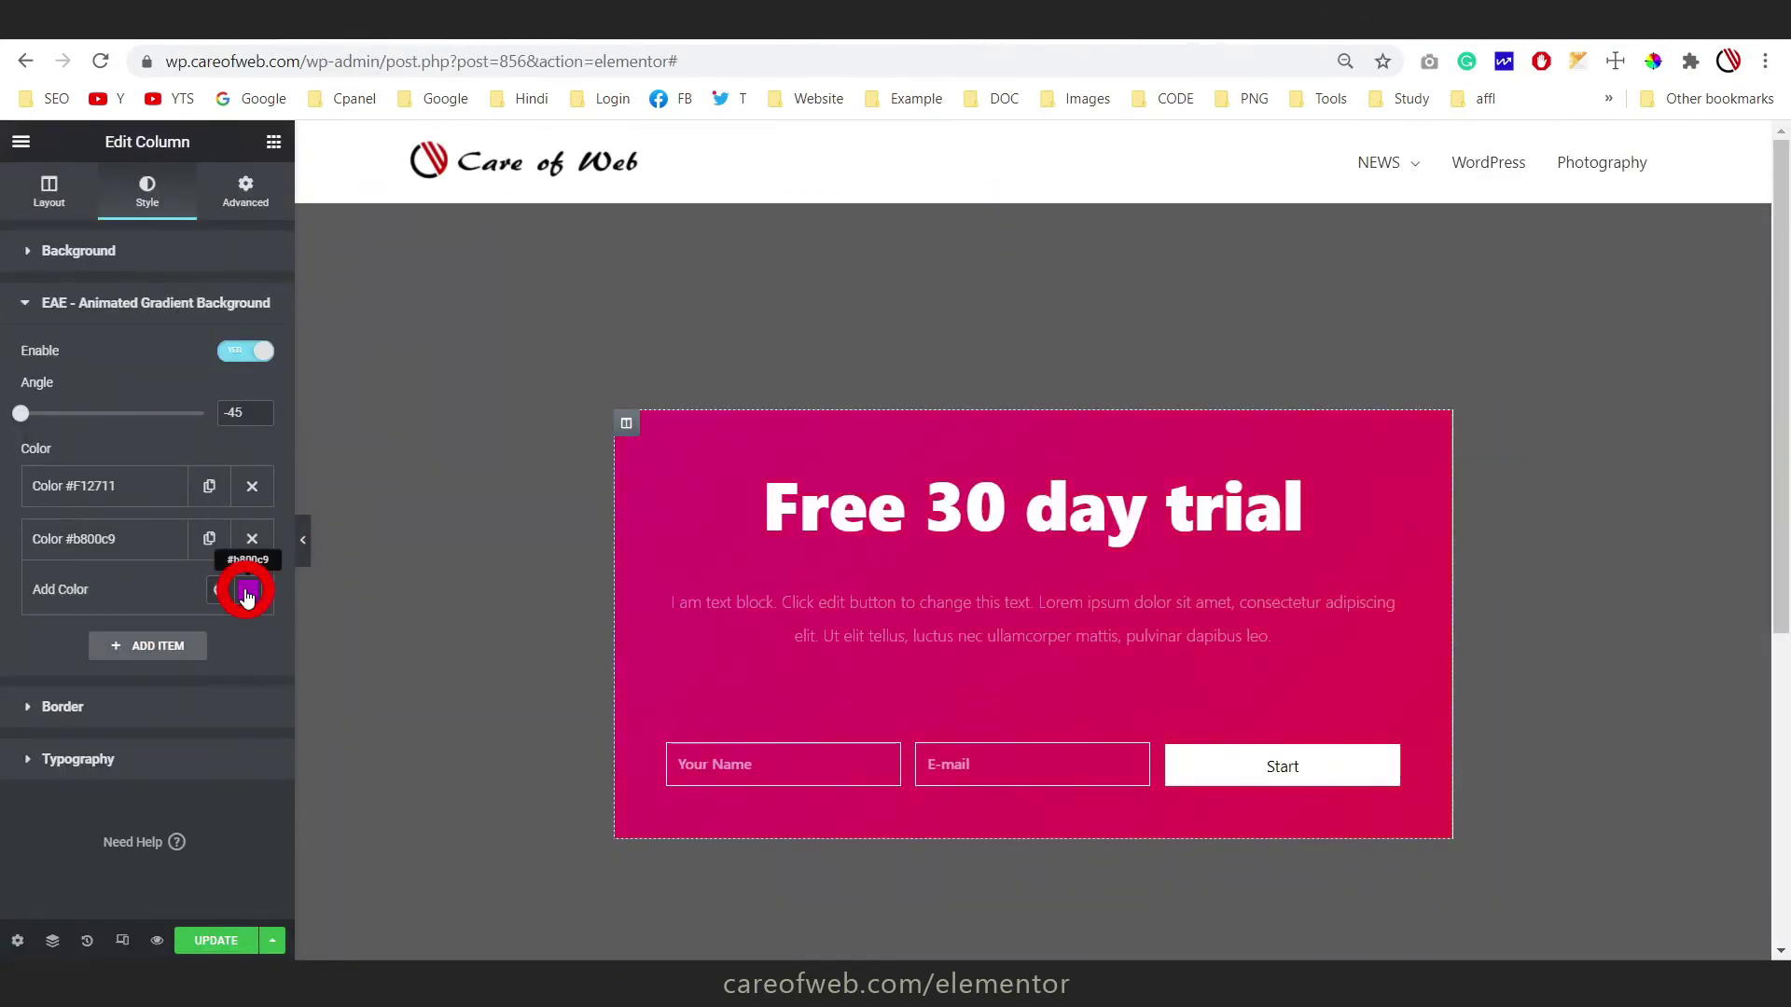
{"action": "left_click", "coordinate": [250, 593]}
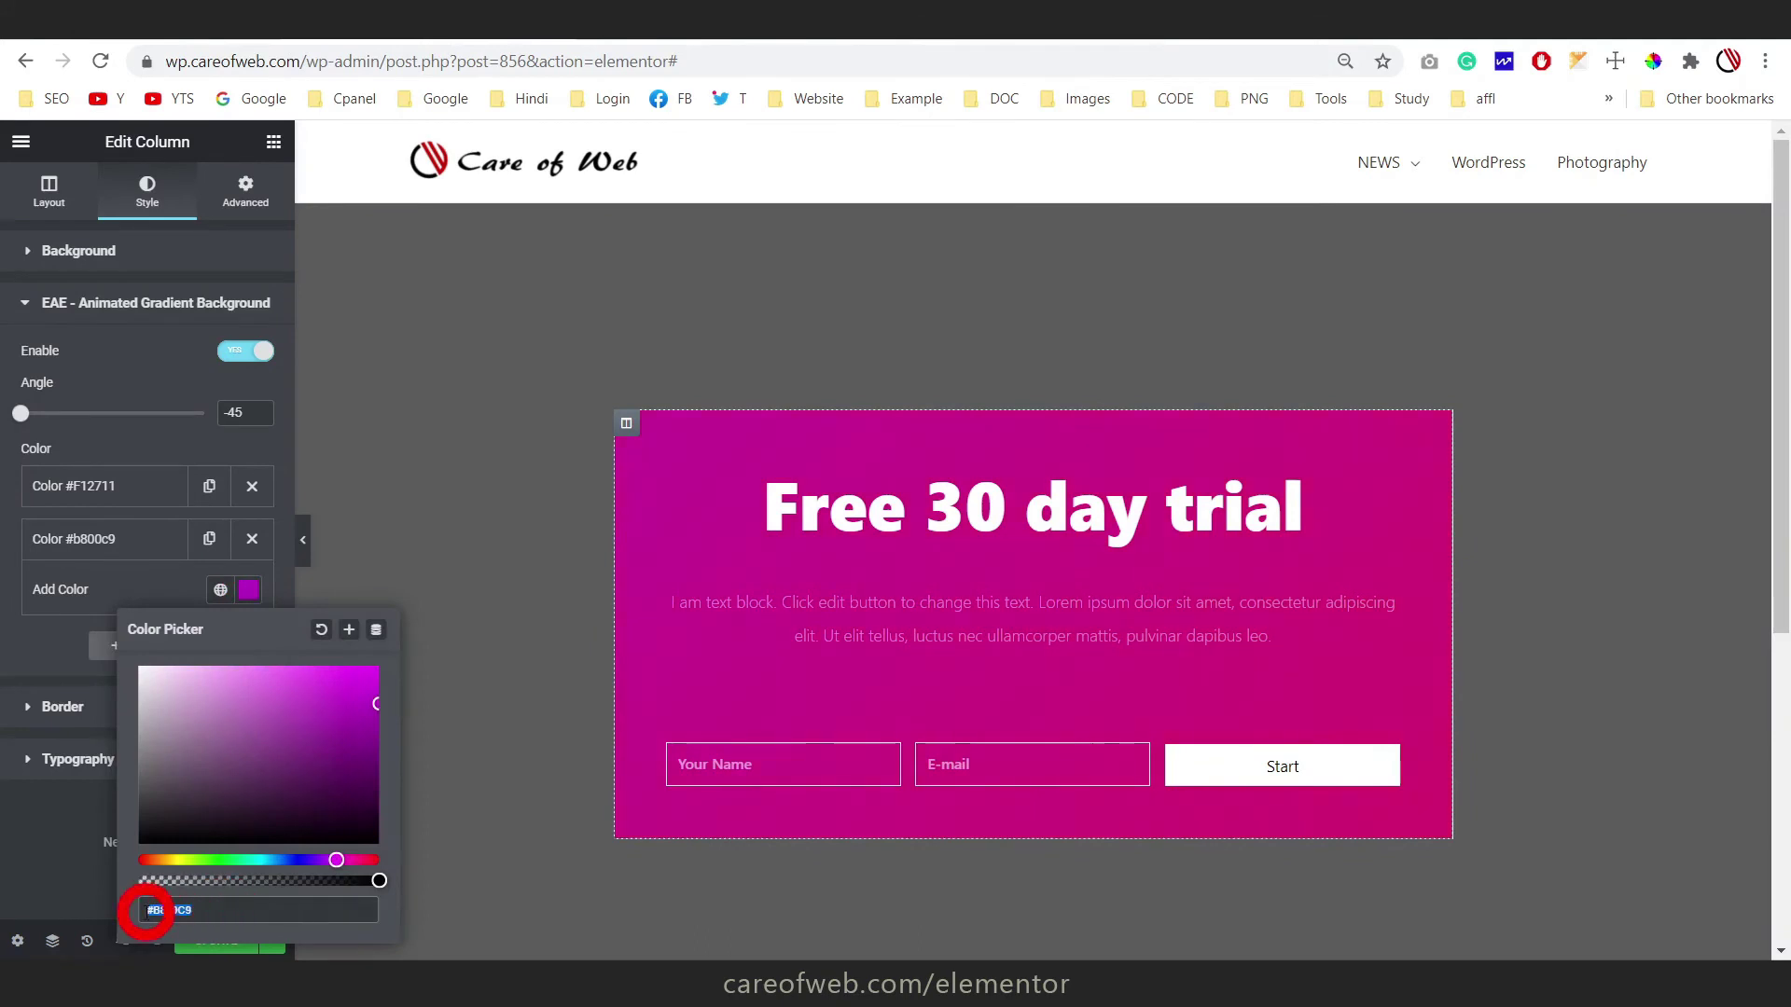
{"action": "type", "text": "#f5af19"}
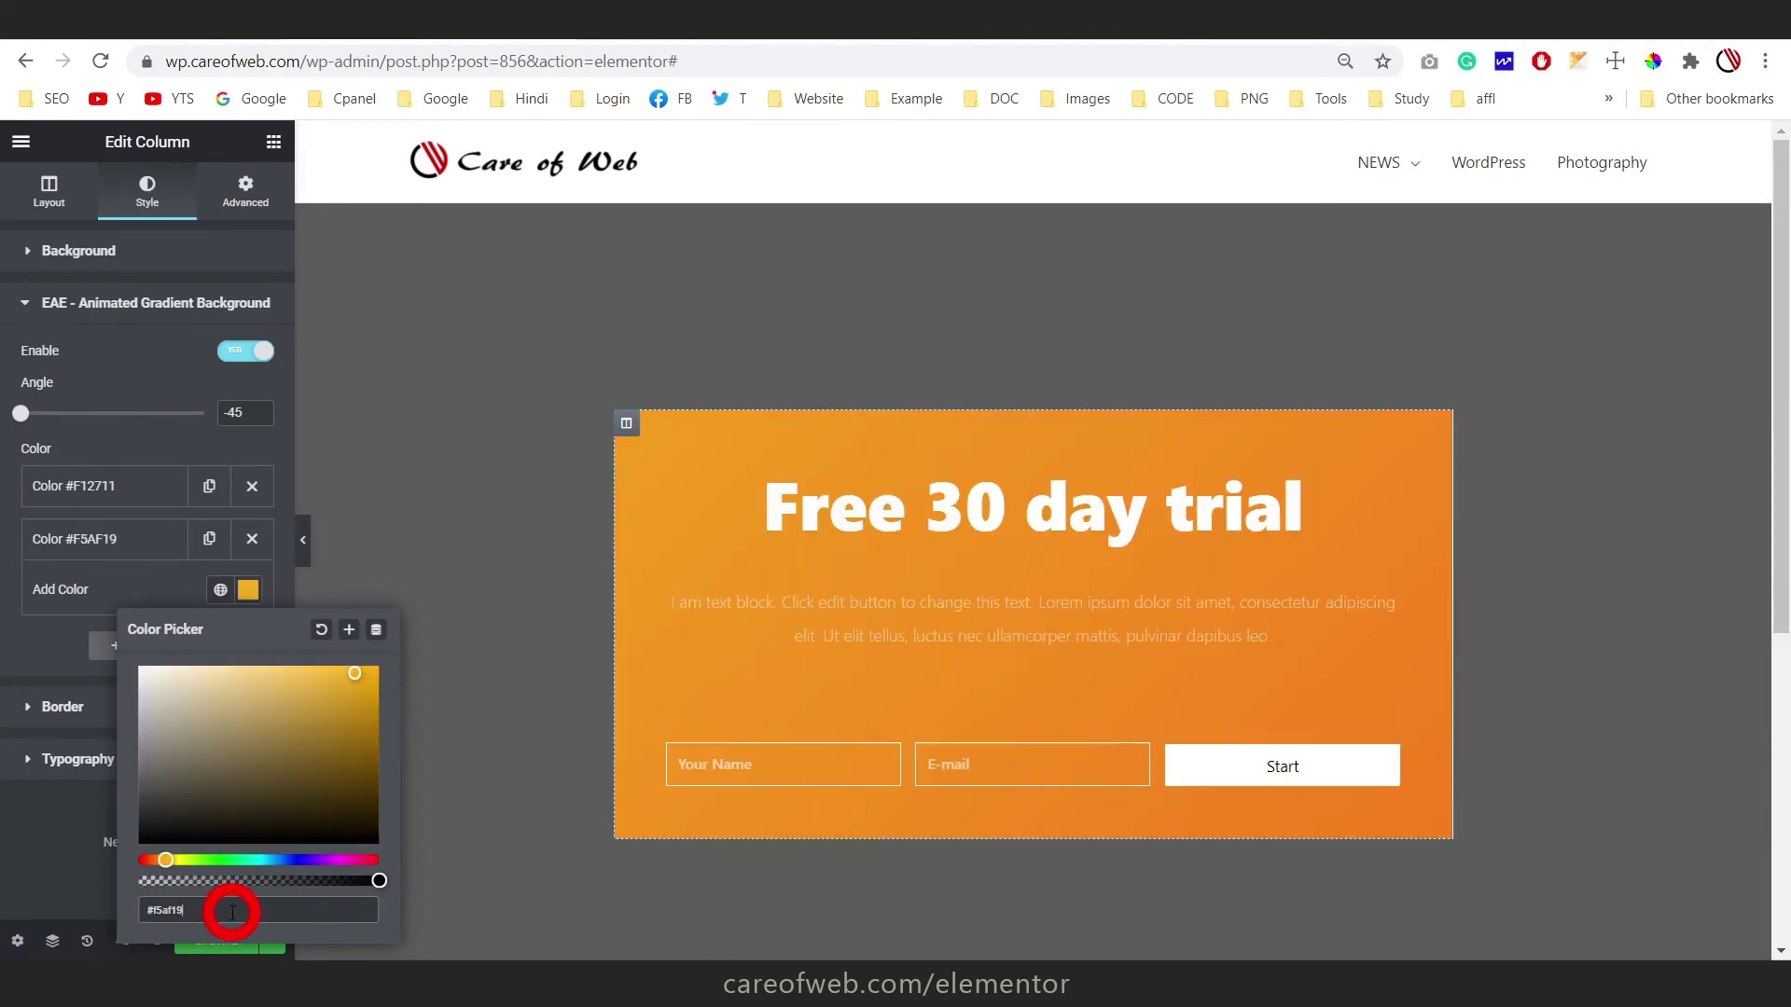